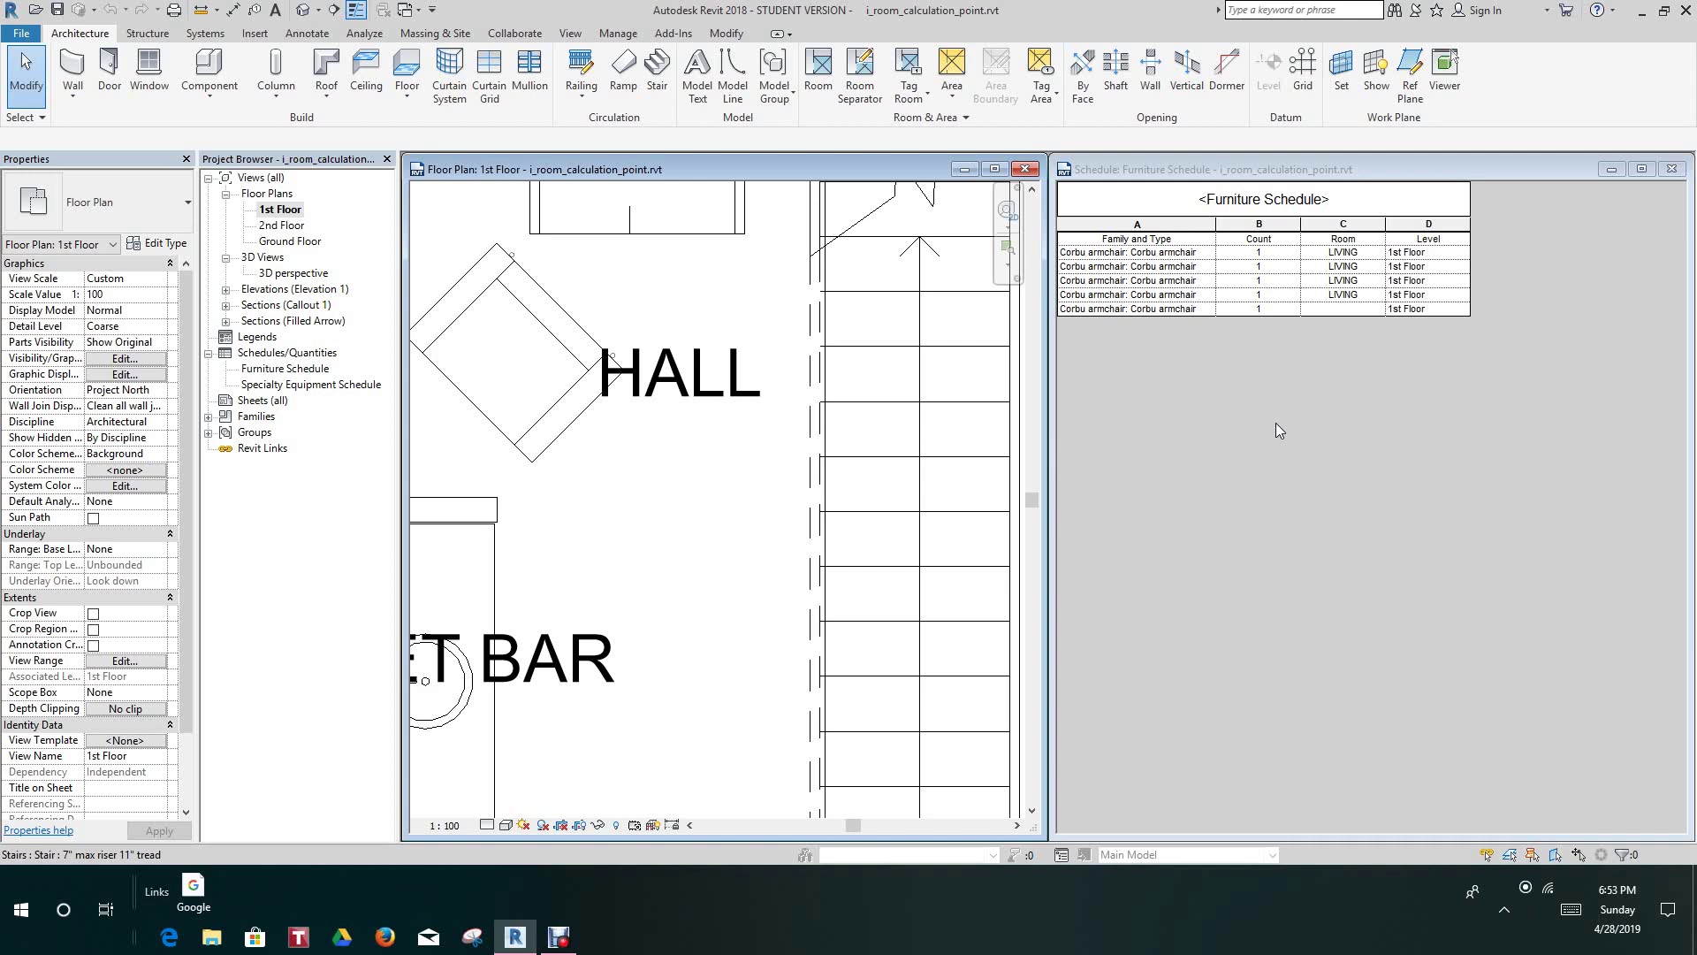
Pan around the hall area and pick the last schedule row and the armchair beside HALL.
scroll(723, 454, "down", 1)
middle_click_drag(723, 453, 758, 607)
scroll(758, 610, "up", 2)
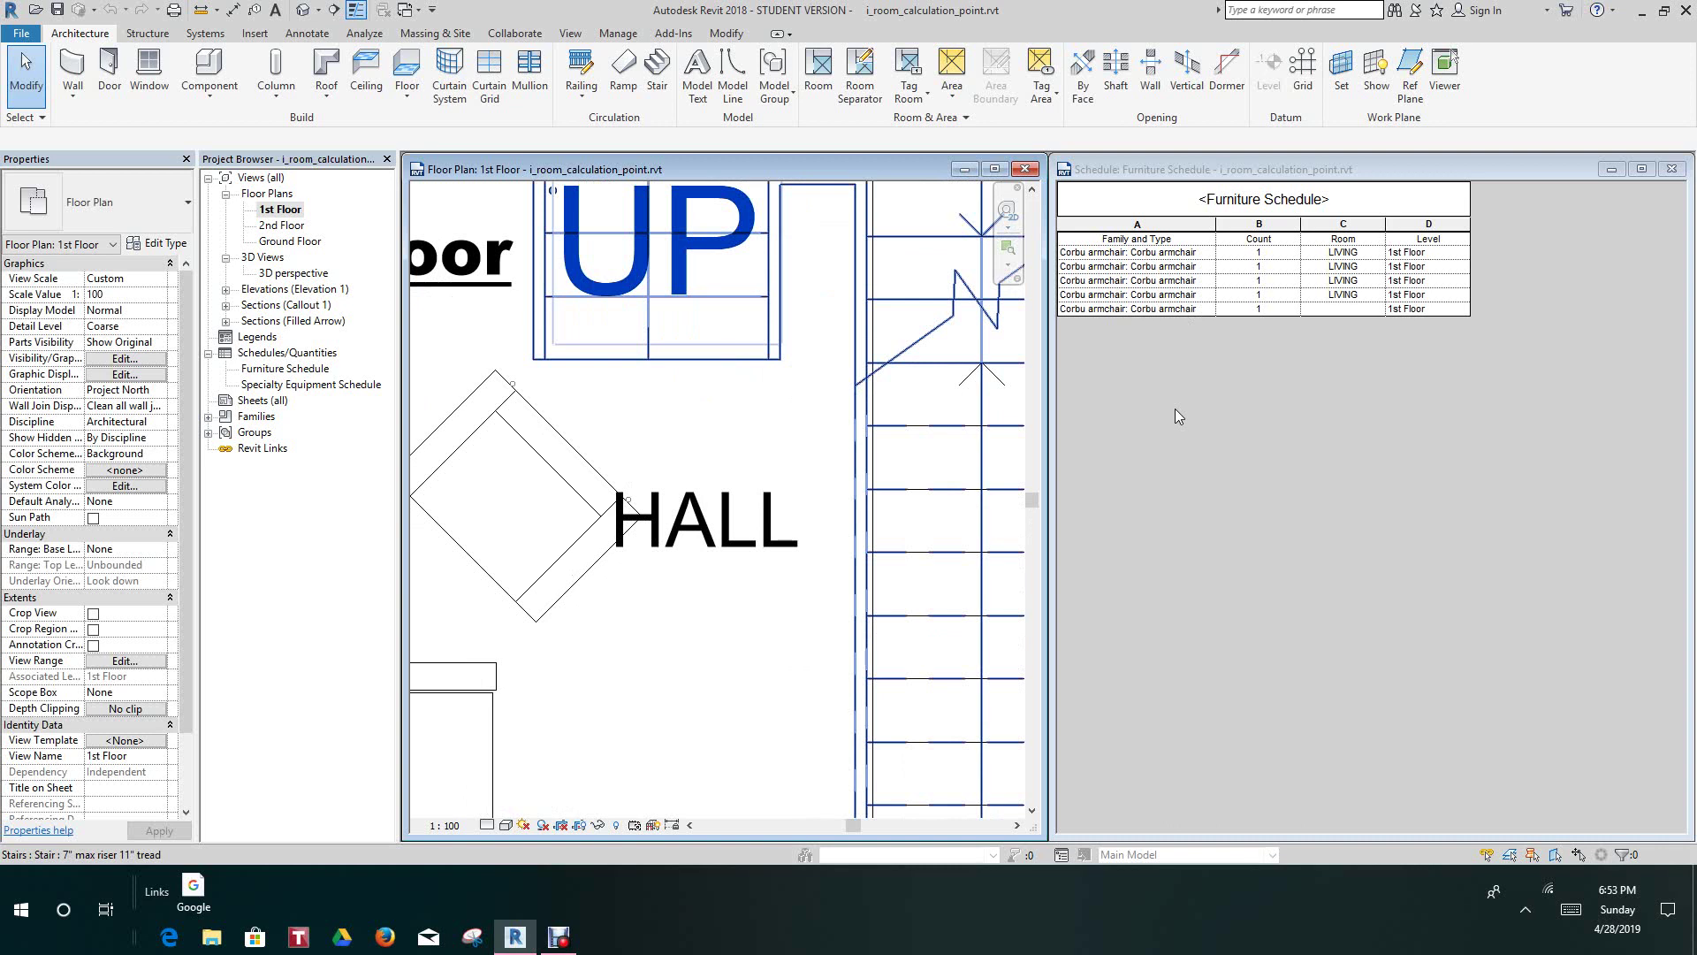
scroll(835, 453, "down", 1)
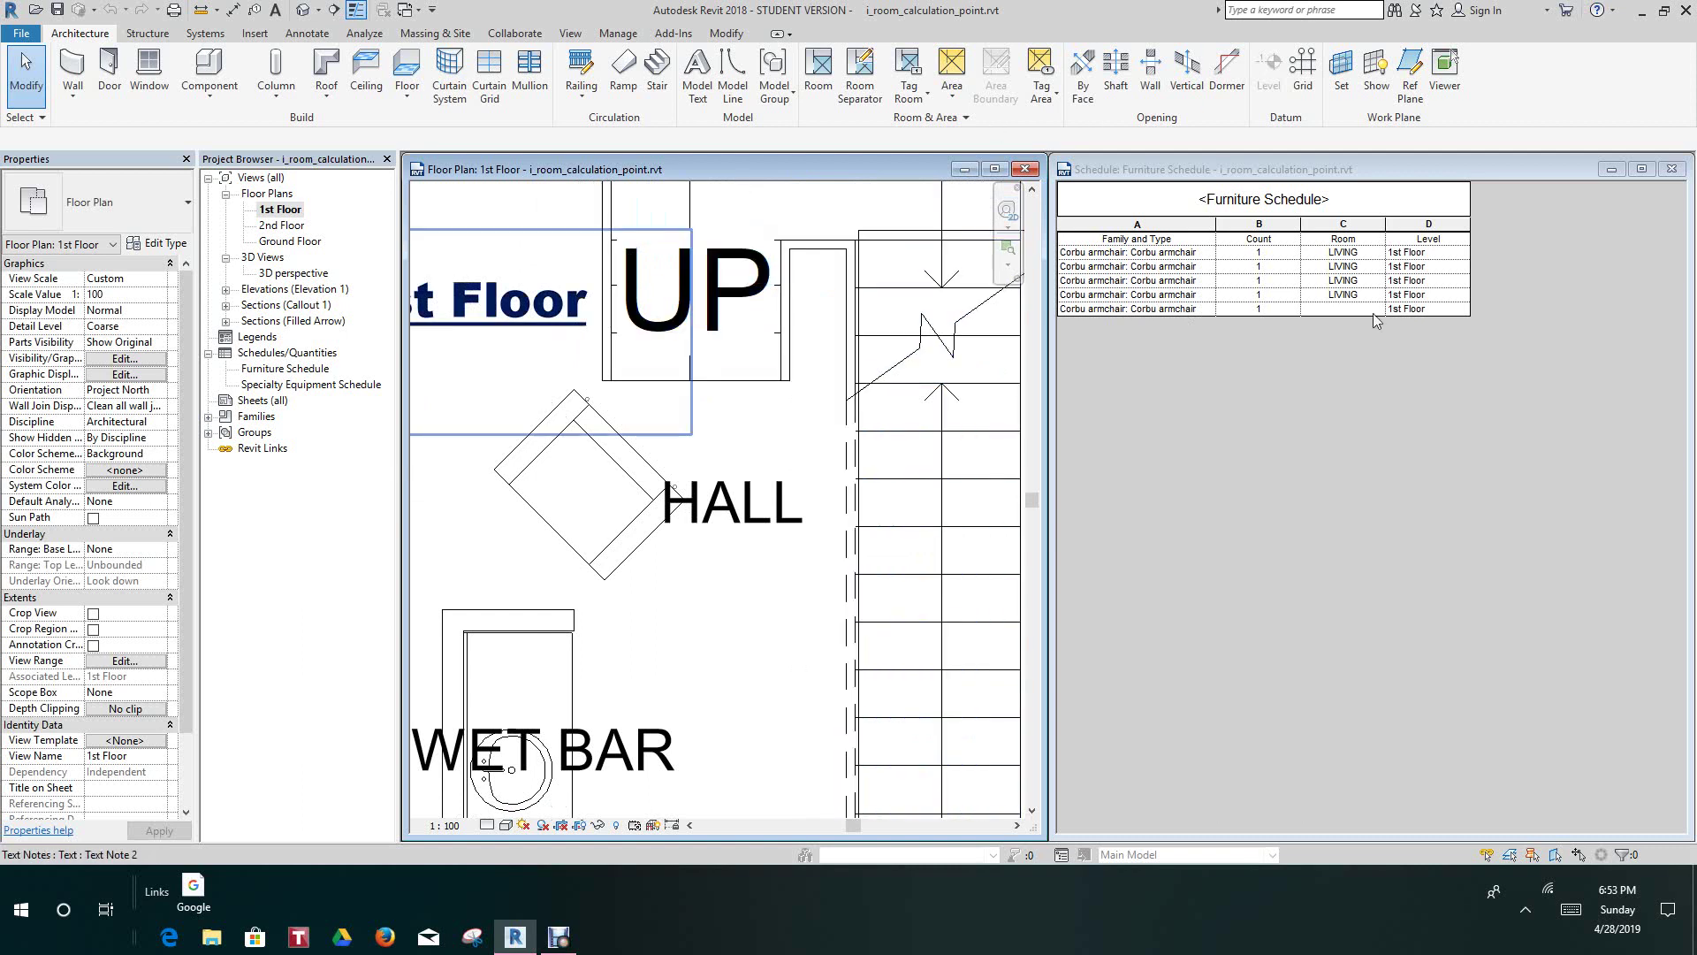
scroll(633, 566, "down", 2)
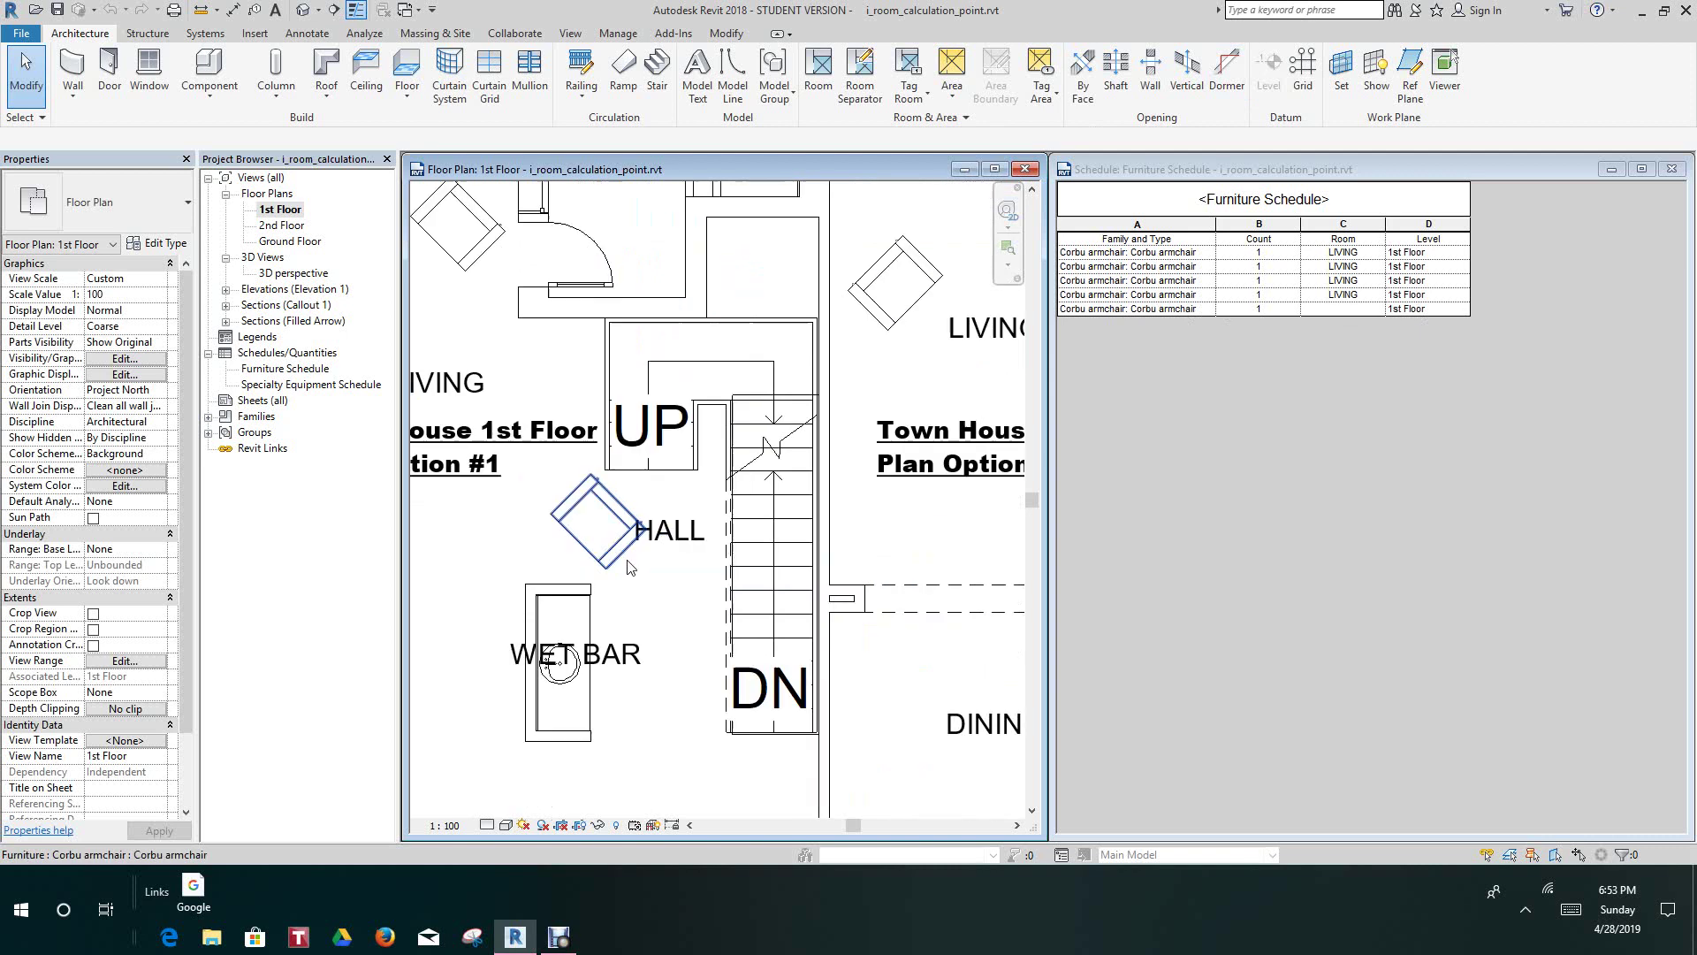
scroll(635, 571, "down", 1)
scroll(643, 602, "up", 1)
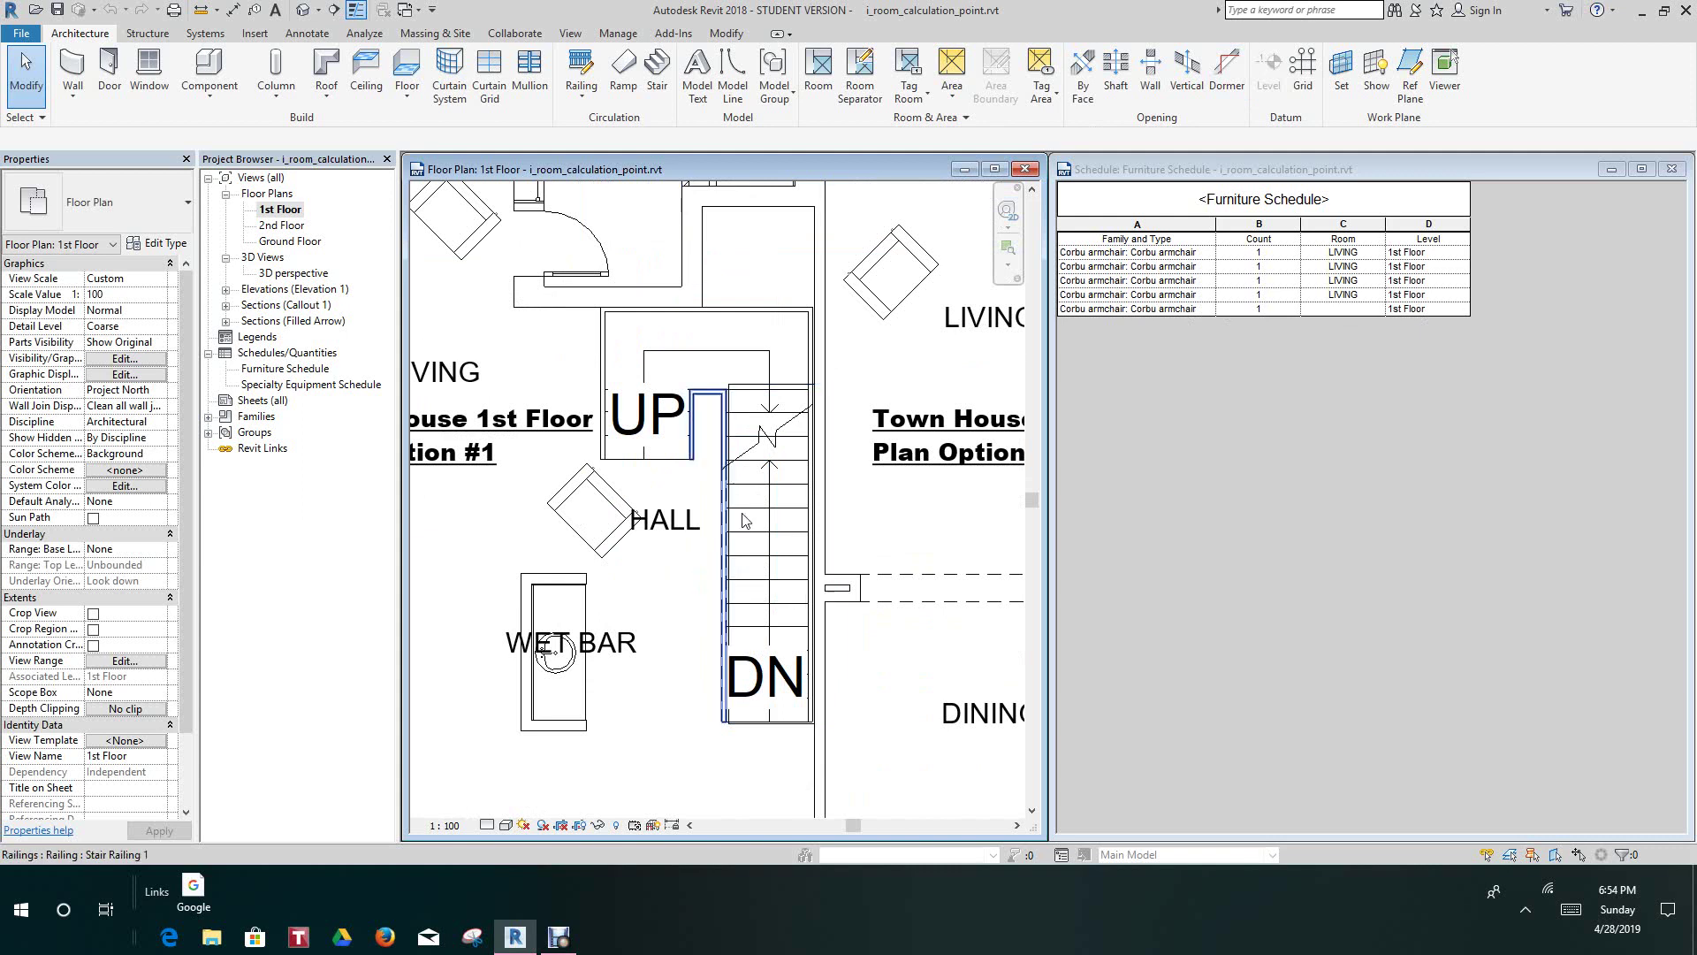
scroll(853, 477, "down", 1)
scroll(876, 530, "up", 2)
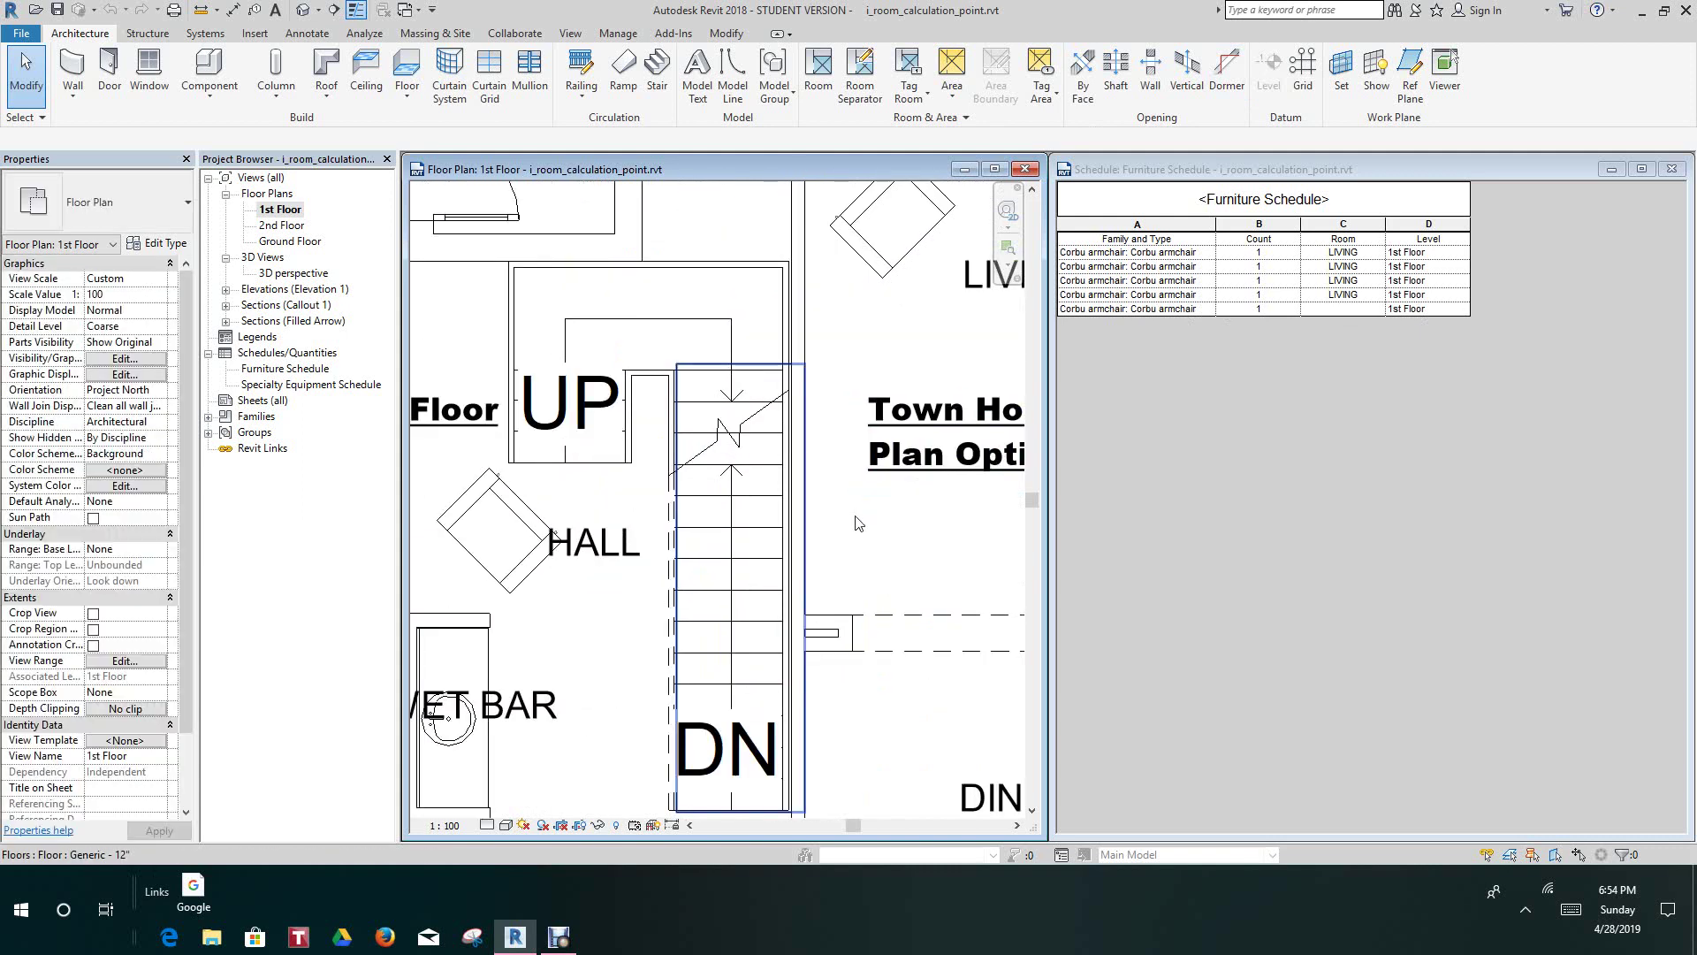
middle_click_drag(881, 546, 937, 526)
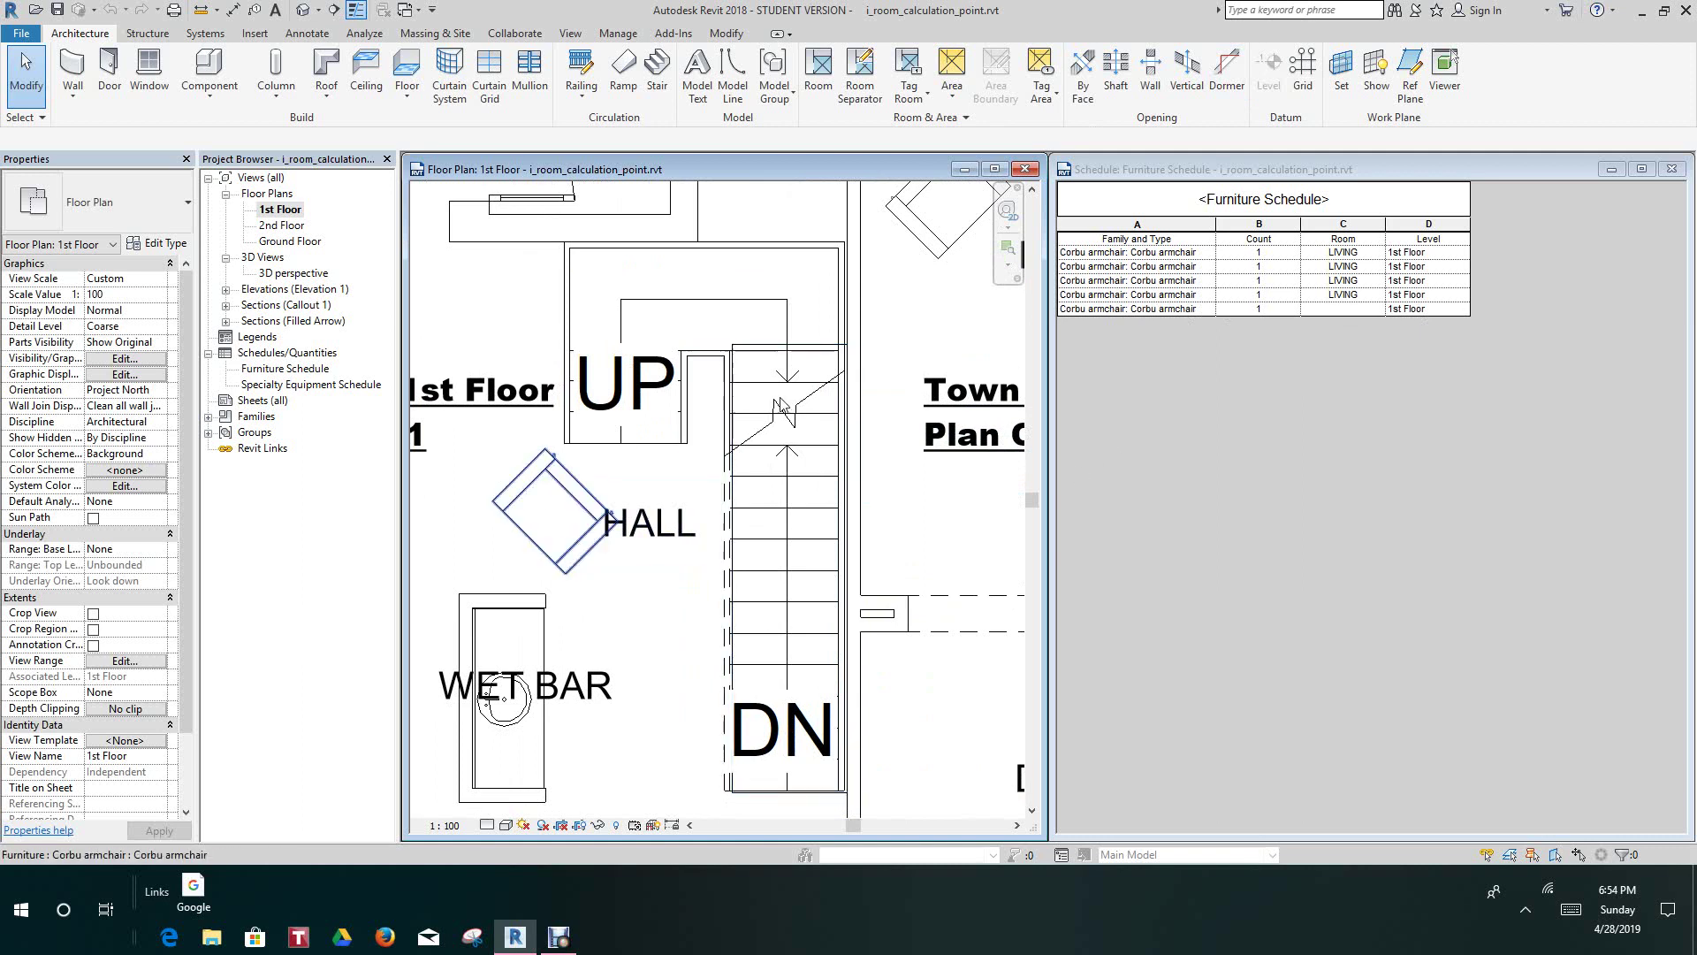
left_click(1203, 311)
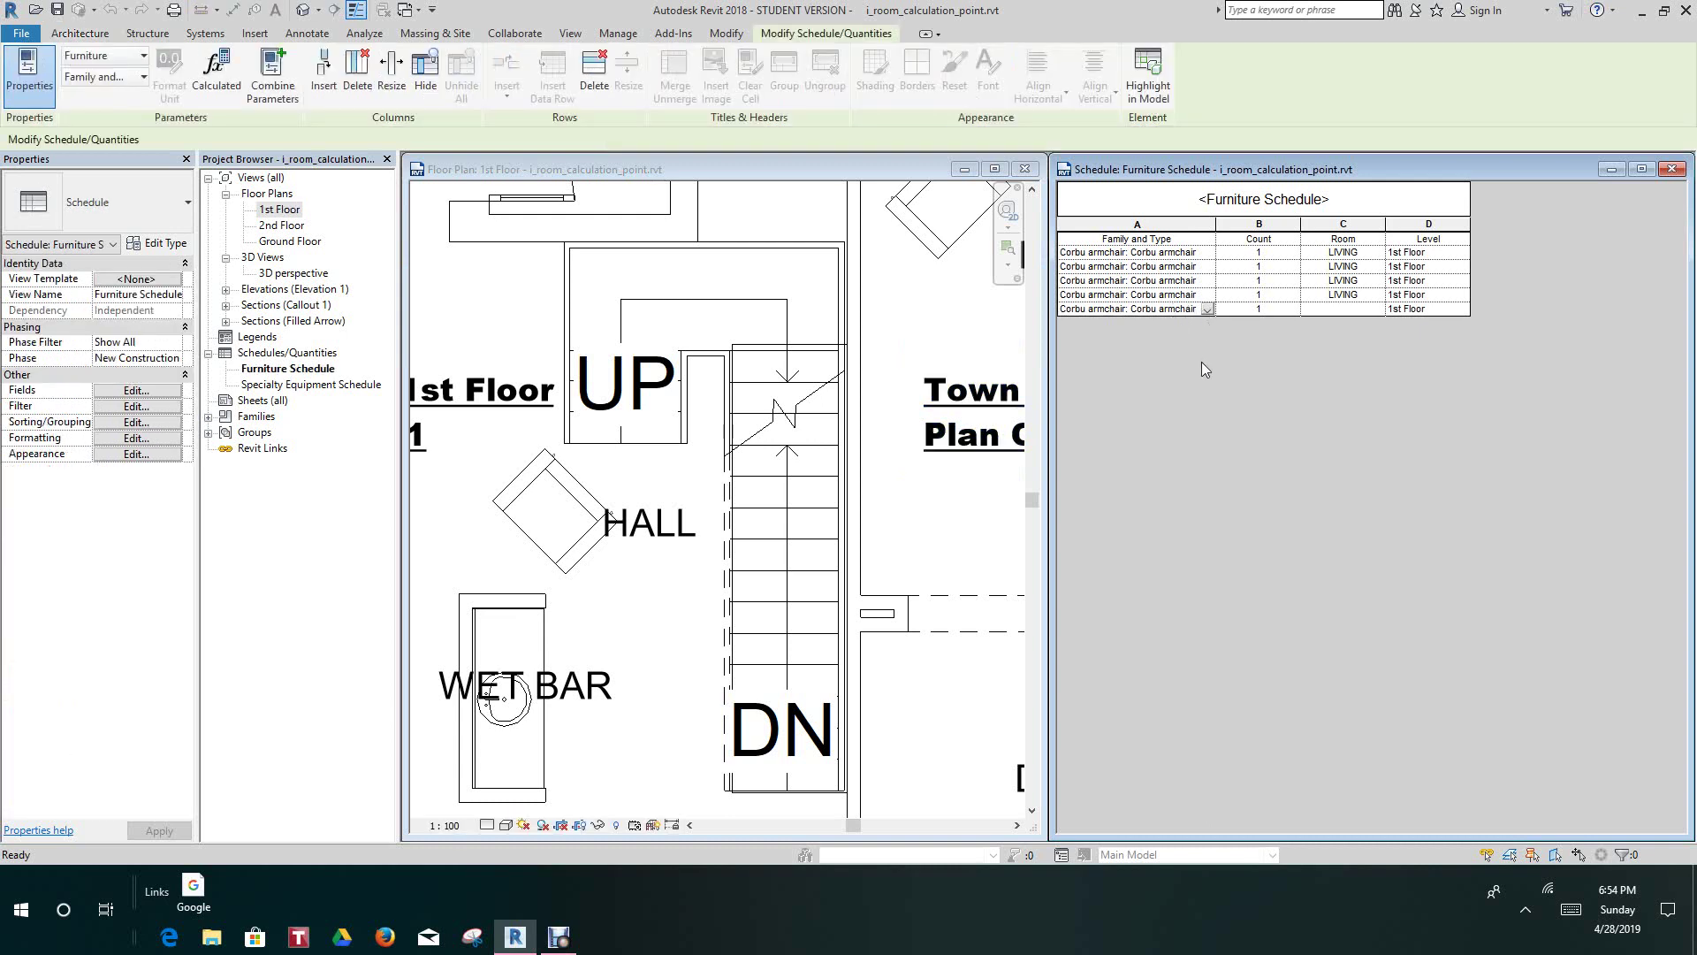
left_click(959, 327)
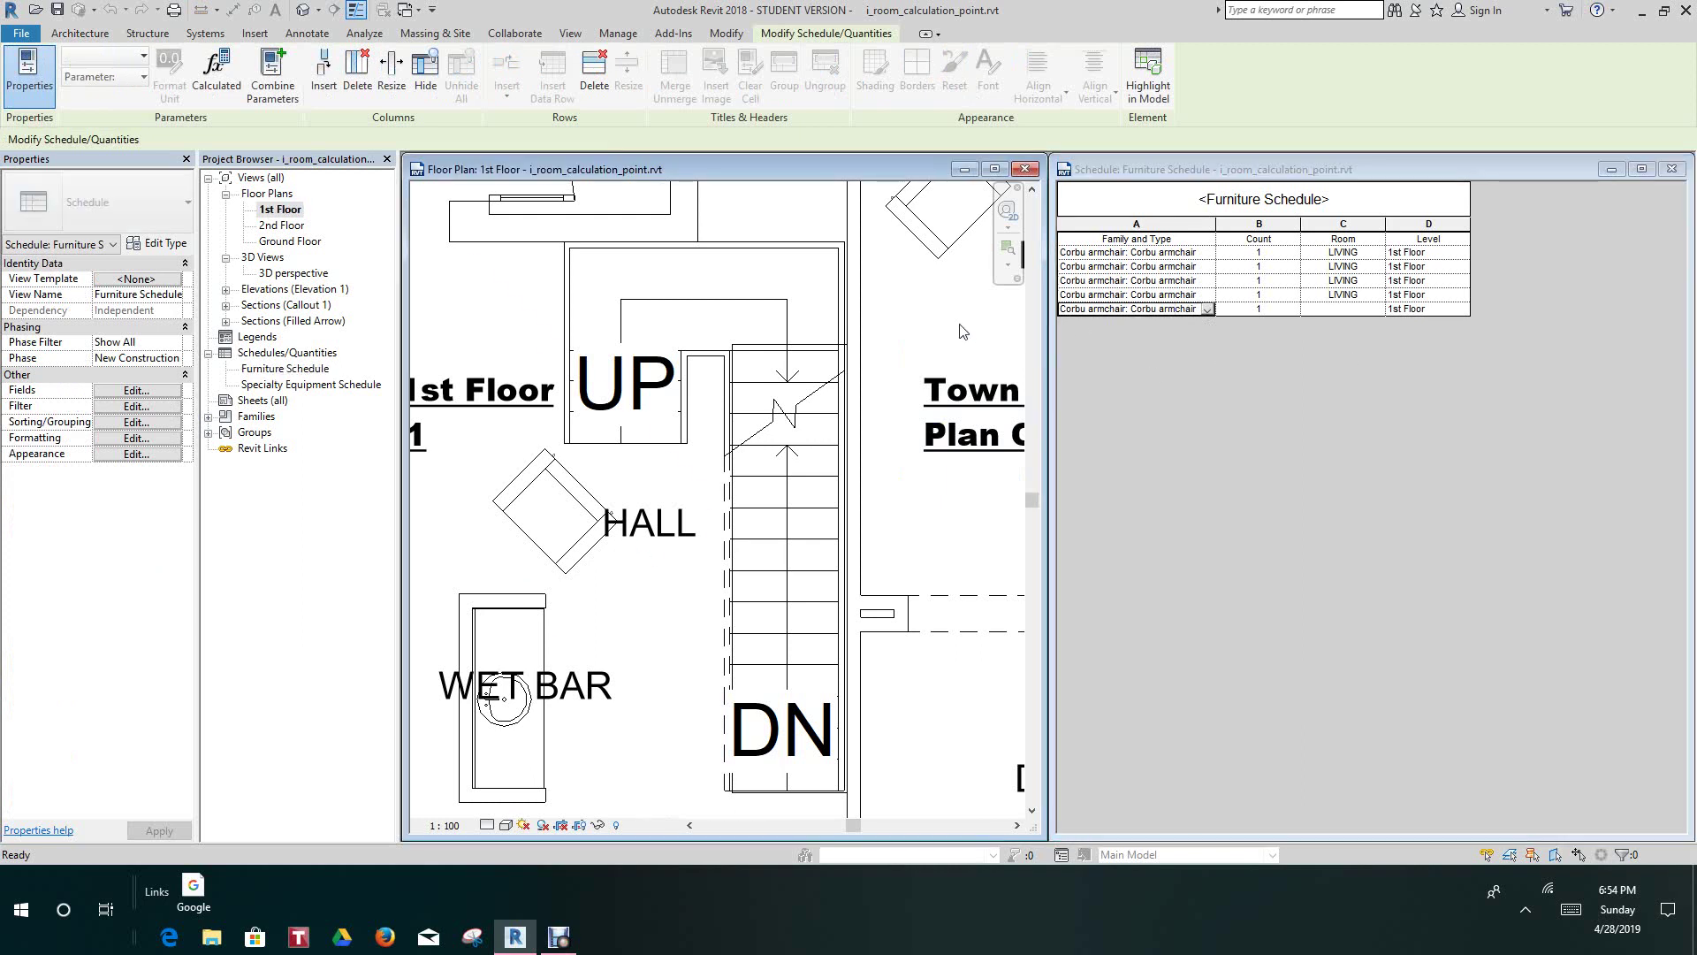
Highlight the last schedule row's armchair in the floor plan, then close the prompt.
left_click(1098, 311)
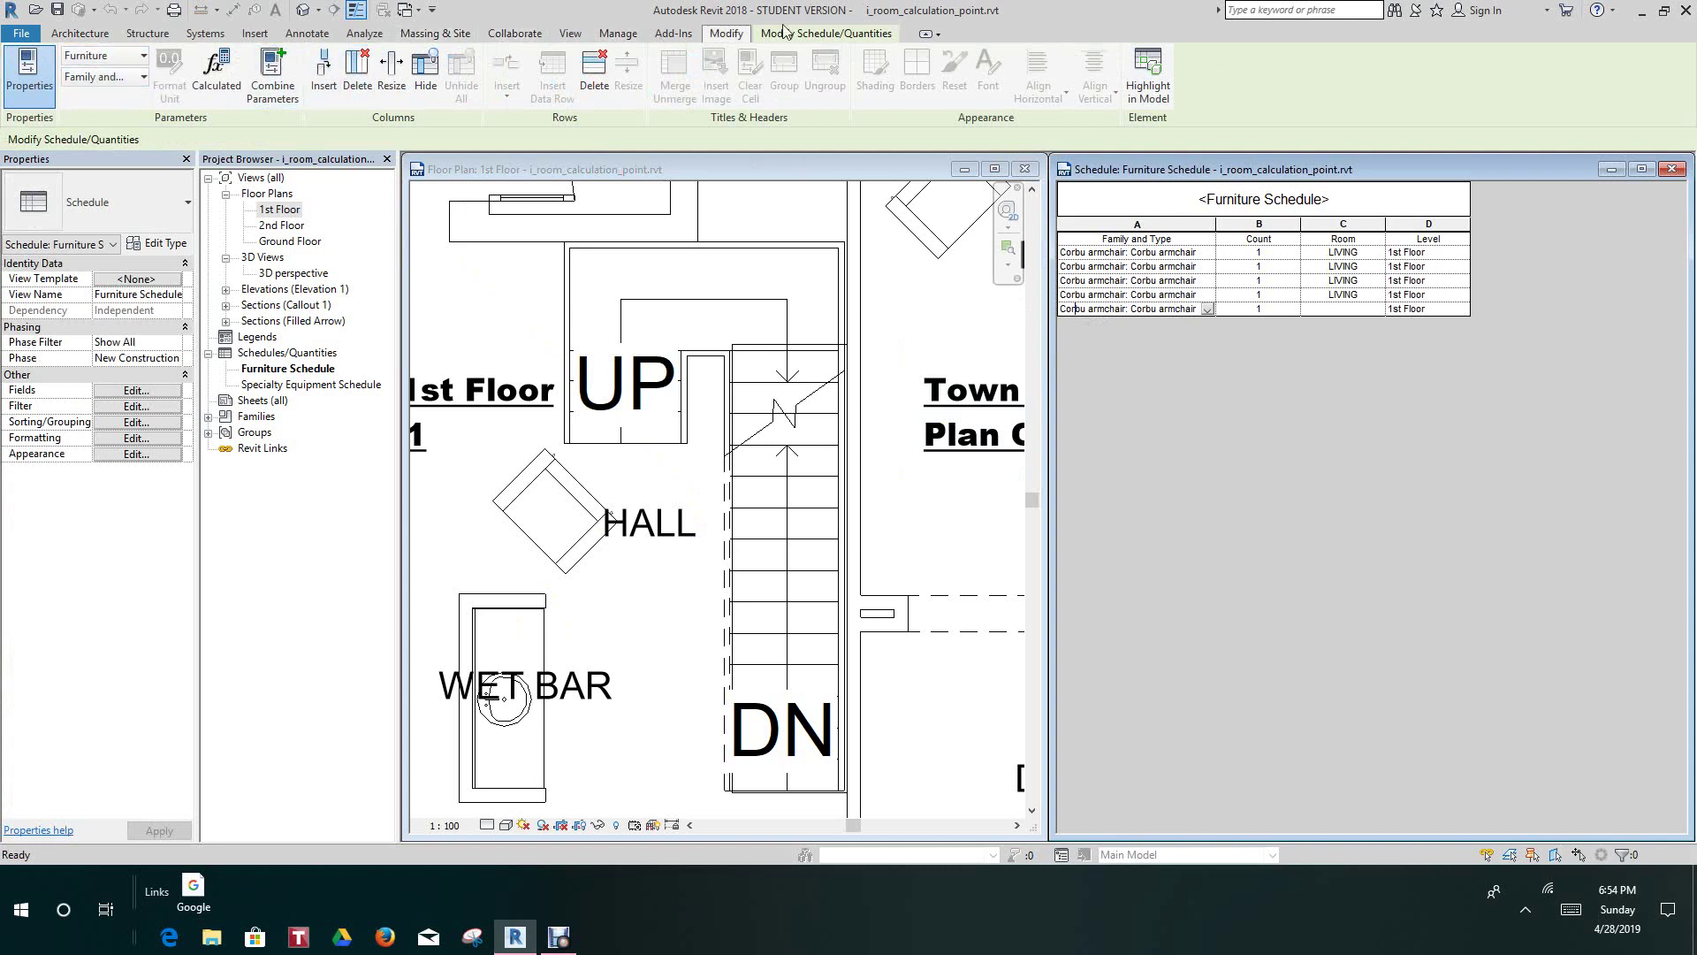
left_click(1157, 88)
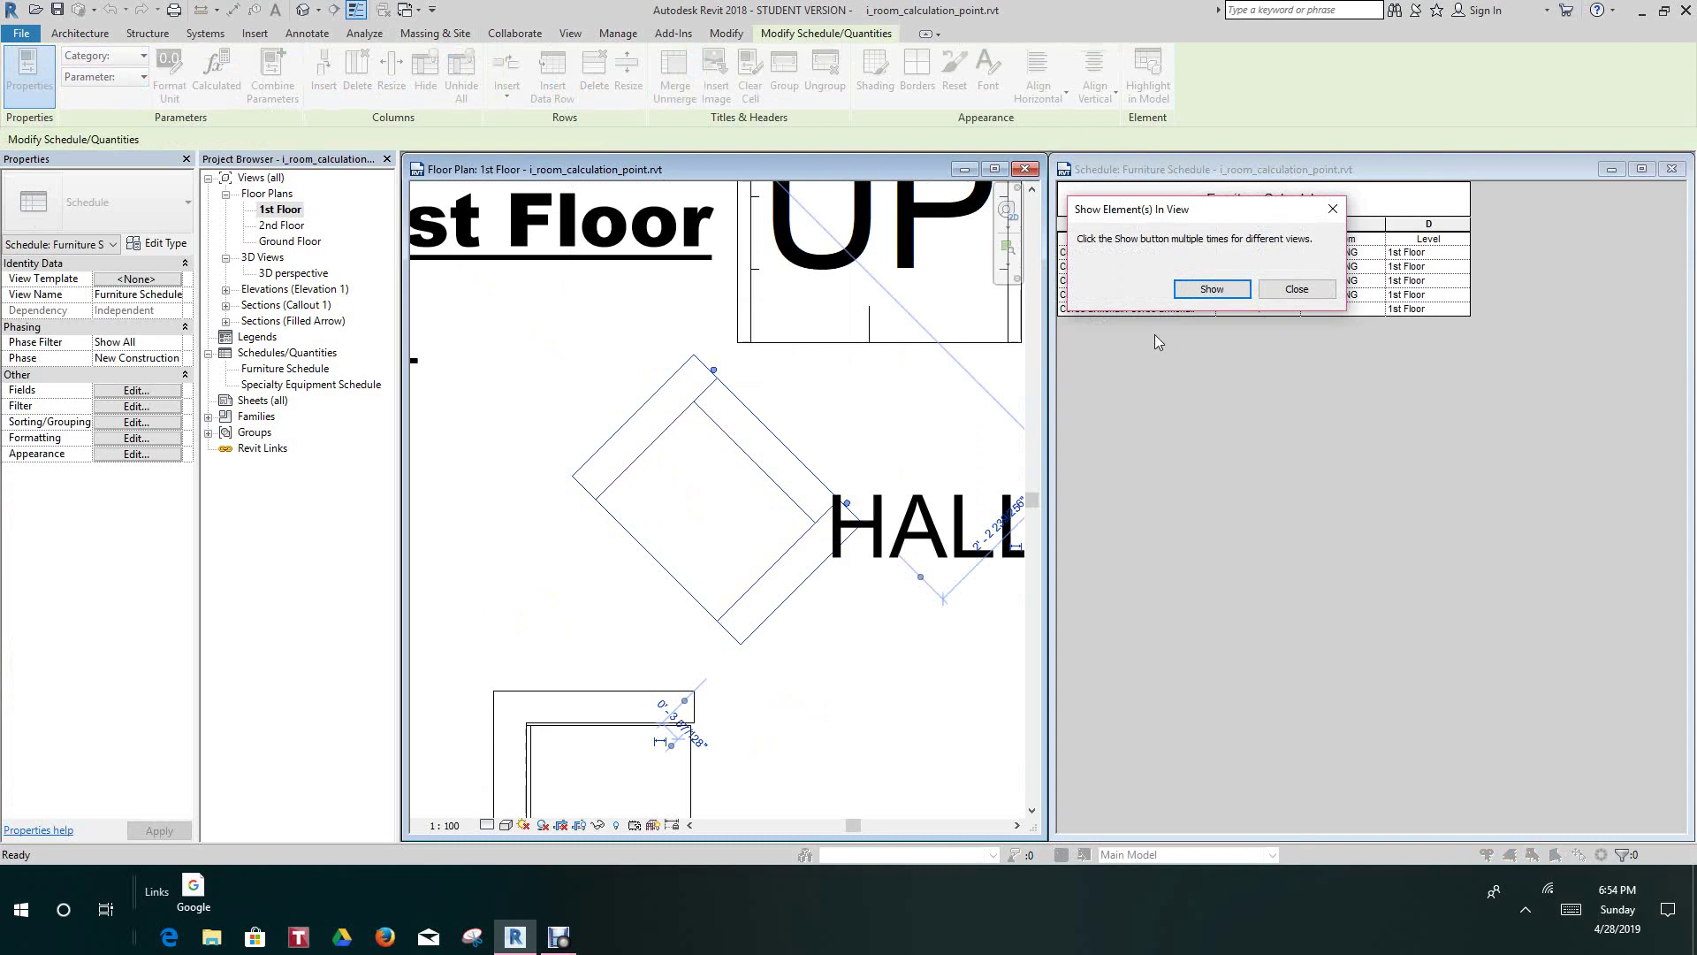
left_click(1298, 291)
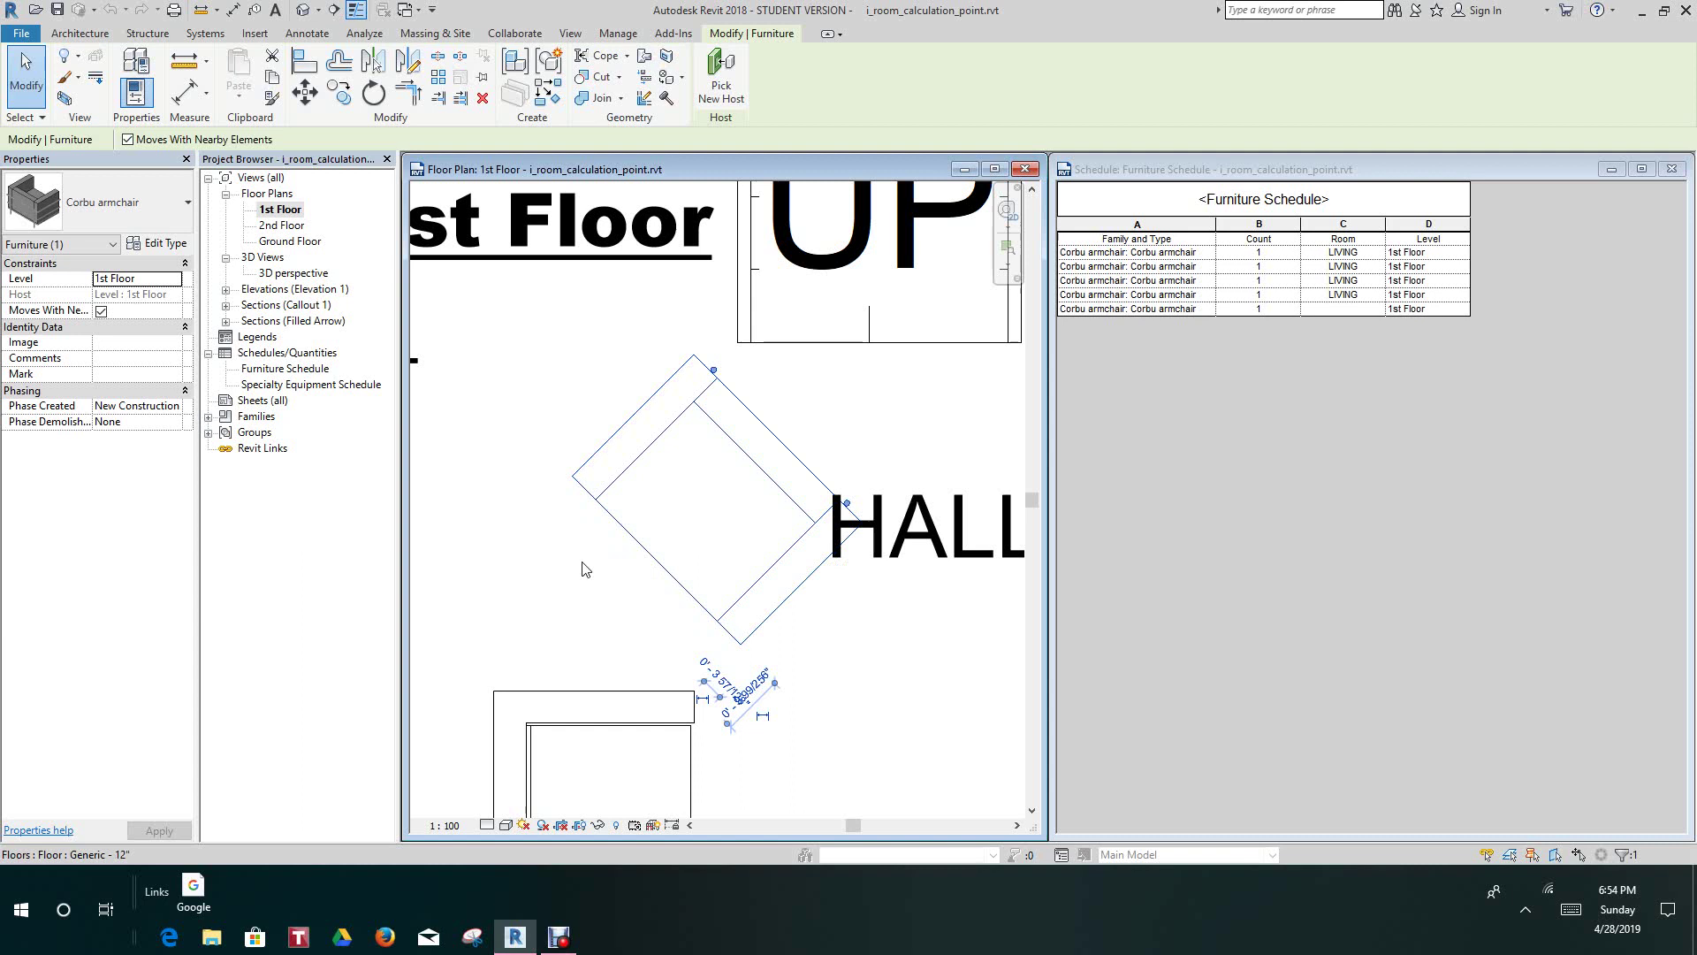
Start opening a family and browse into the library's Furniture folder.
left_click(21, 35)
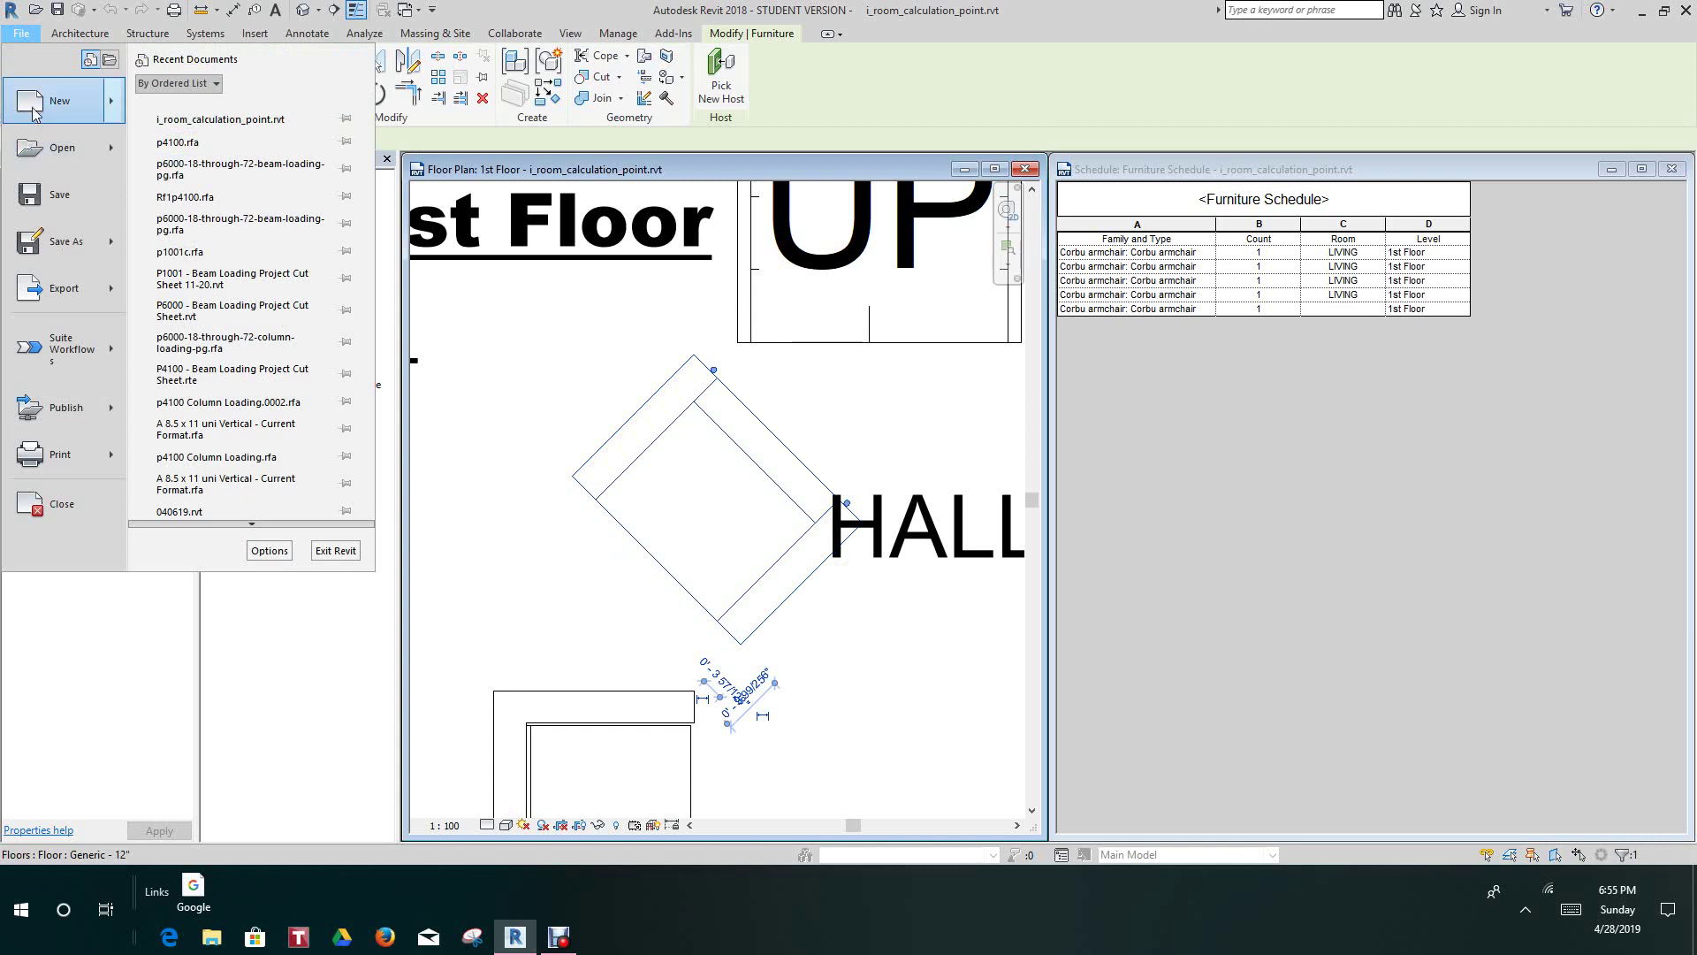
mouse_move(44, 152)
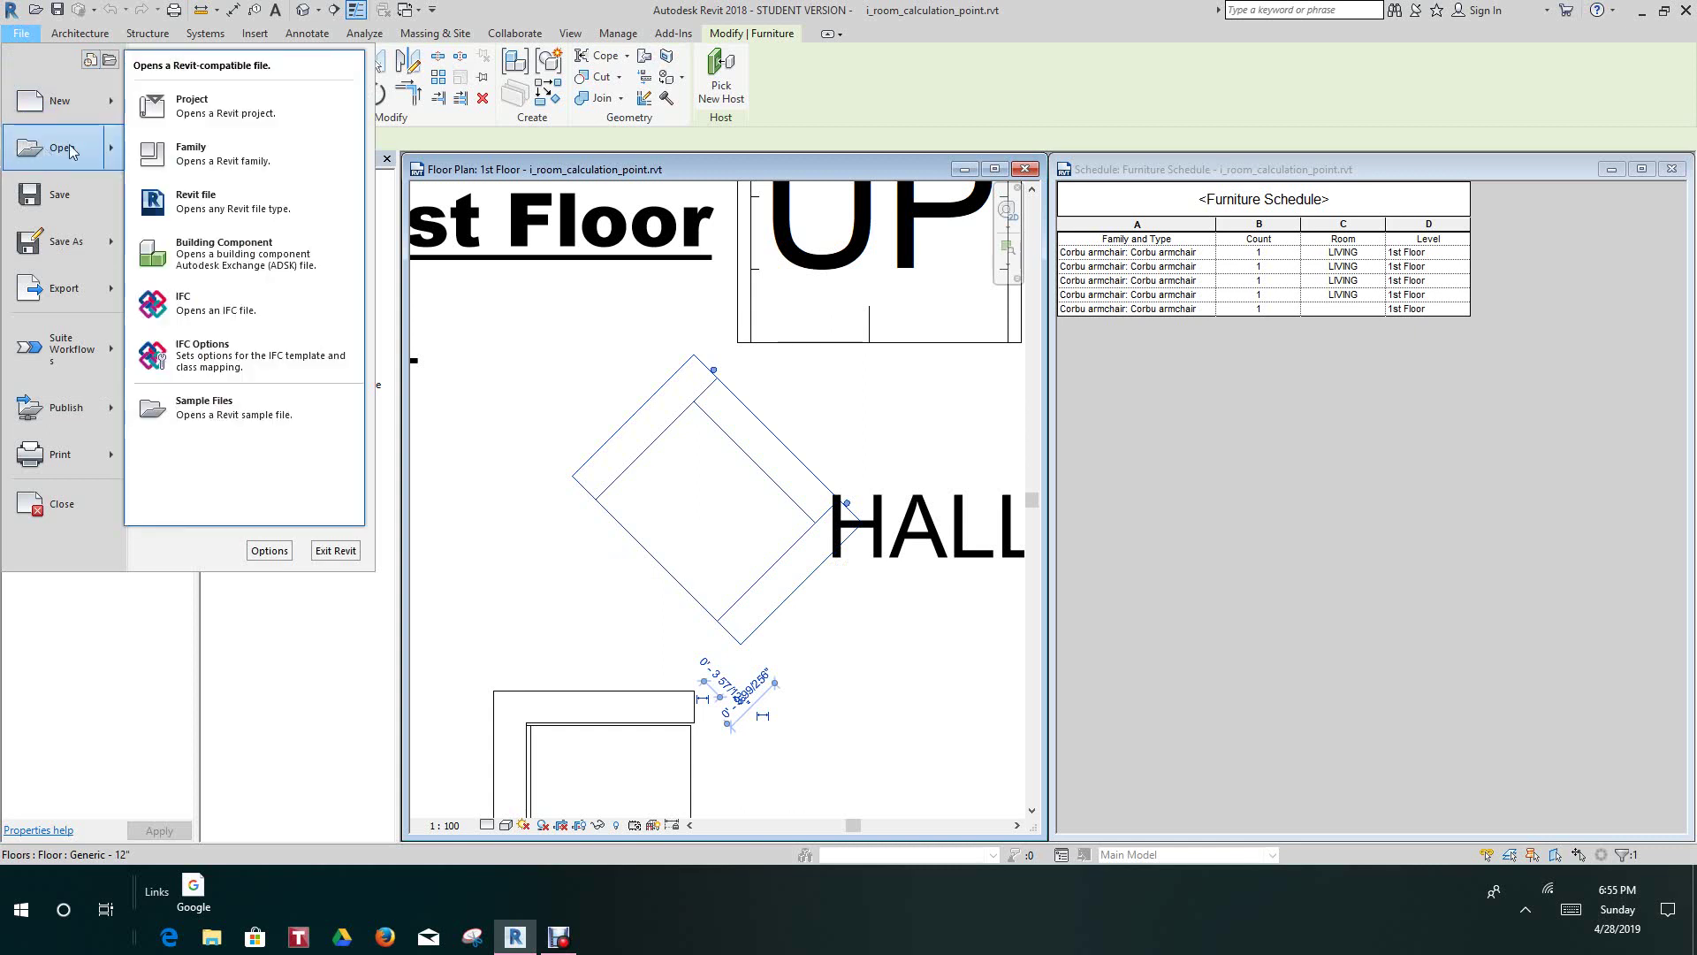
left_click(195, 162)
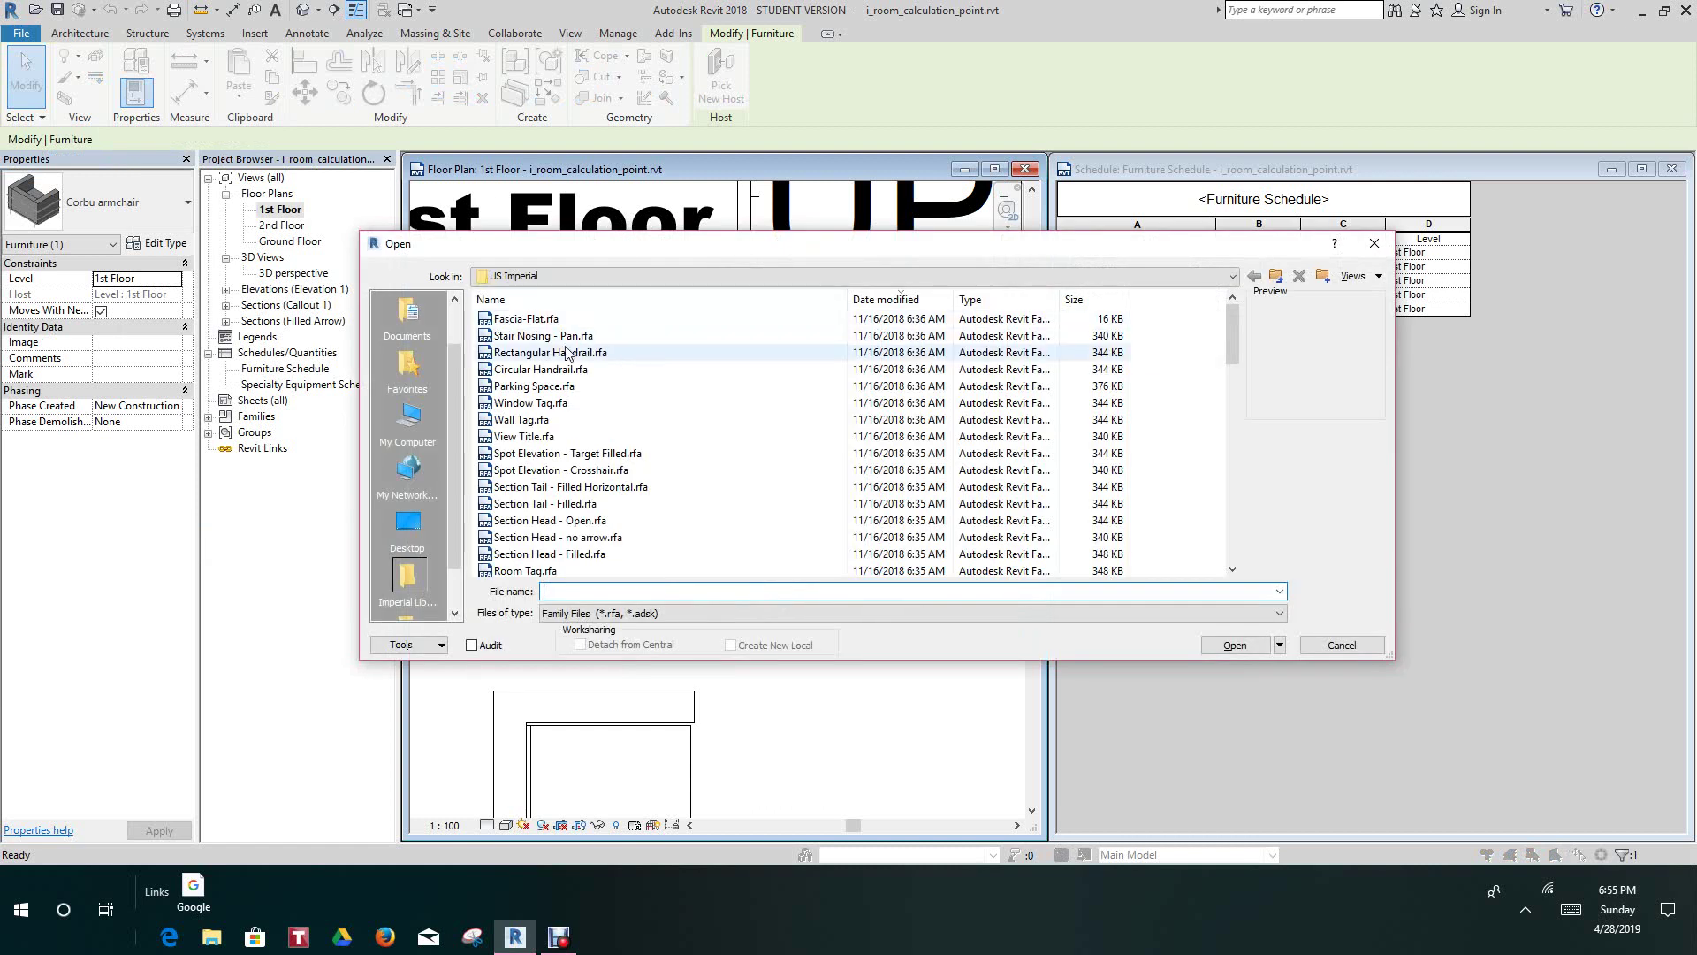
scroll(558, 359, "down", 8)
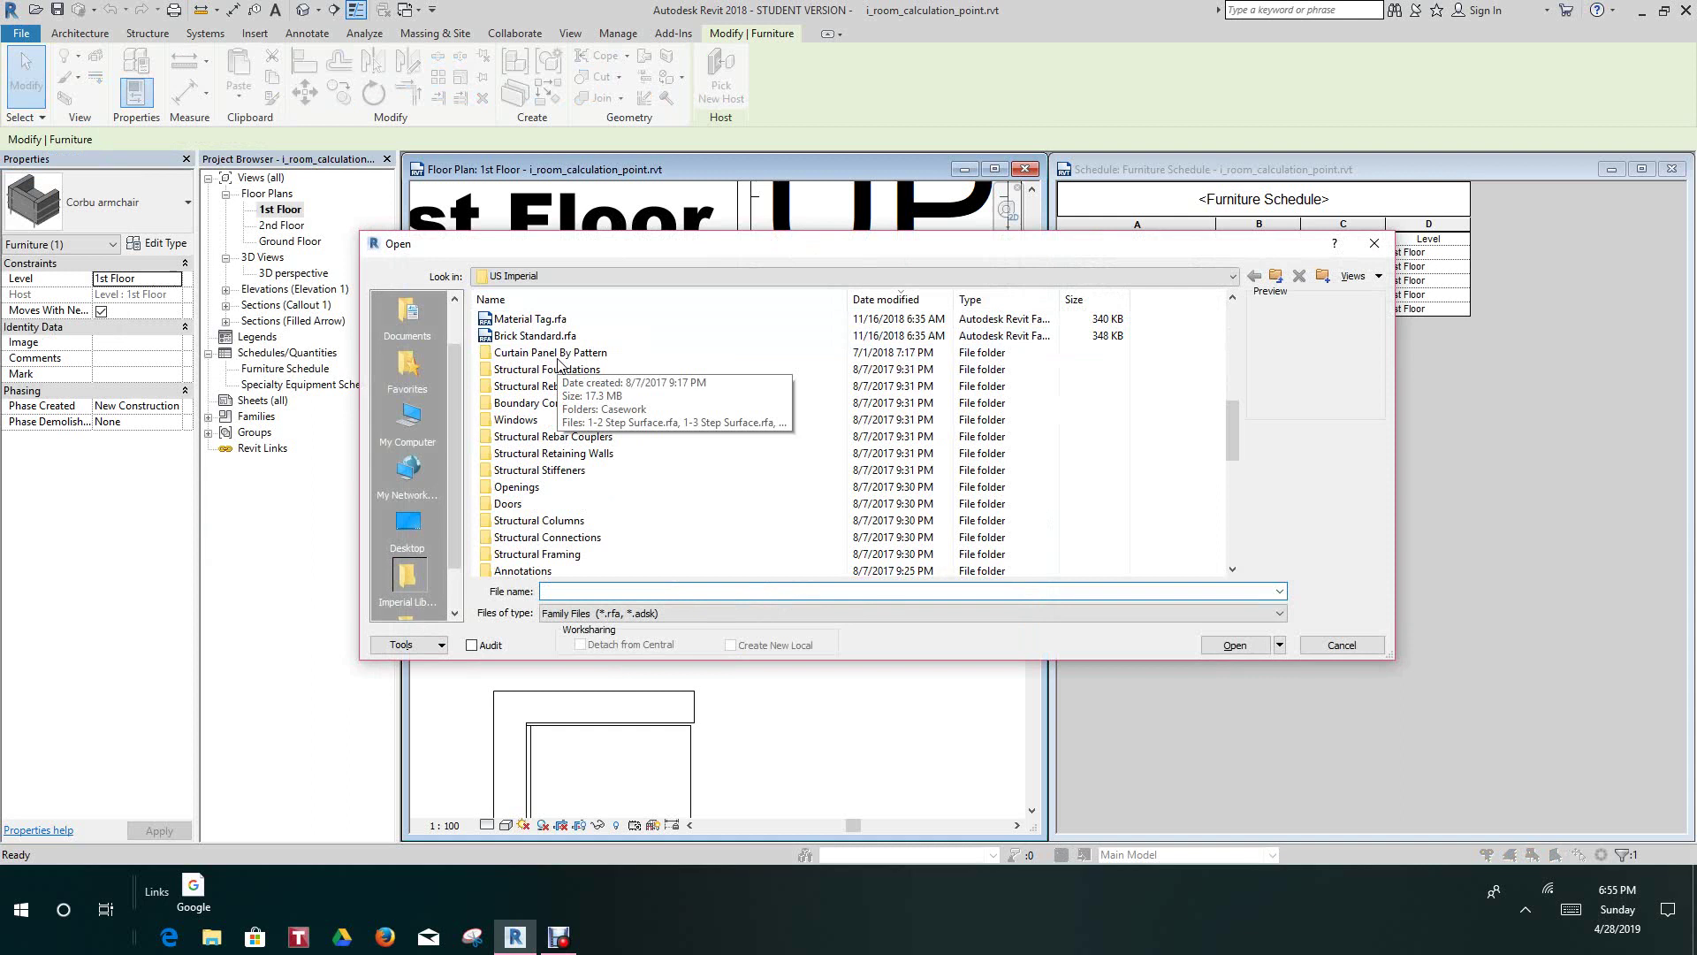
scroll(557, 363, "down", 4)
scroll(557, 366, "up", 4)
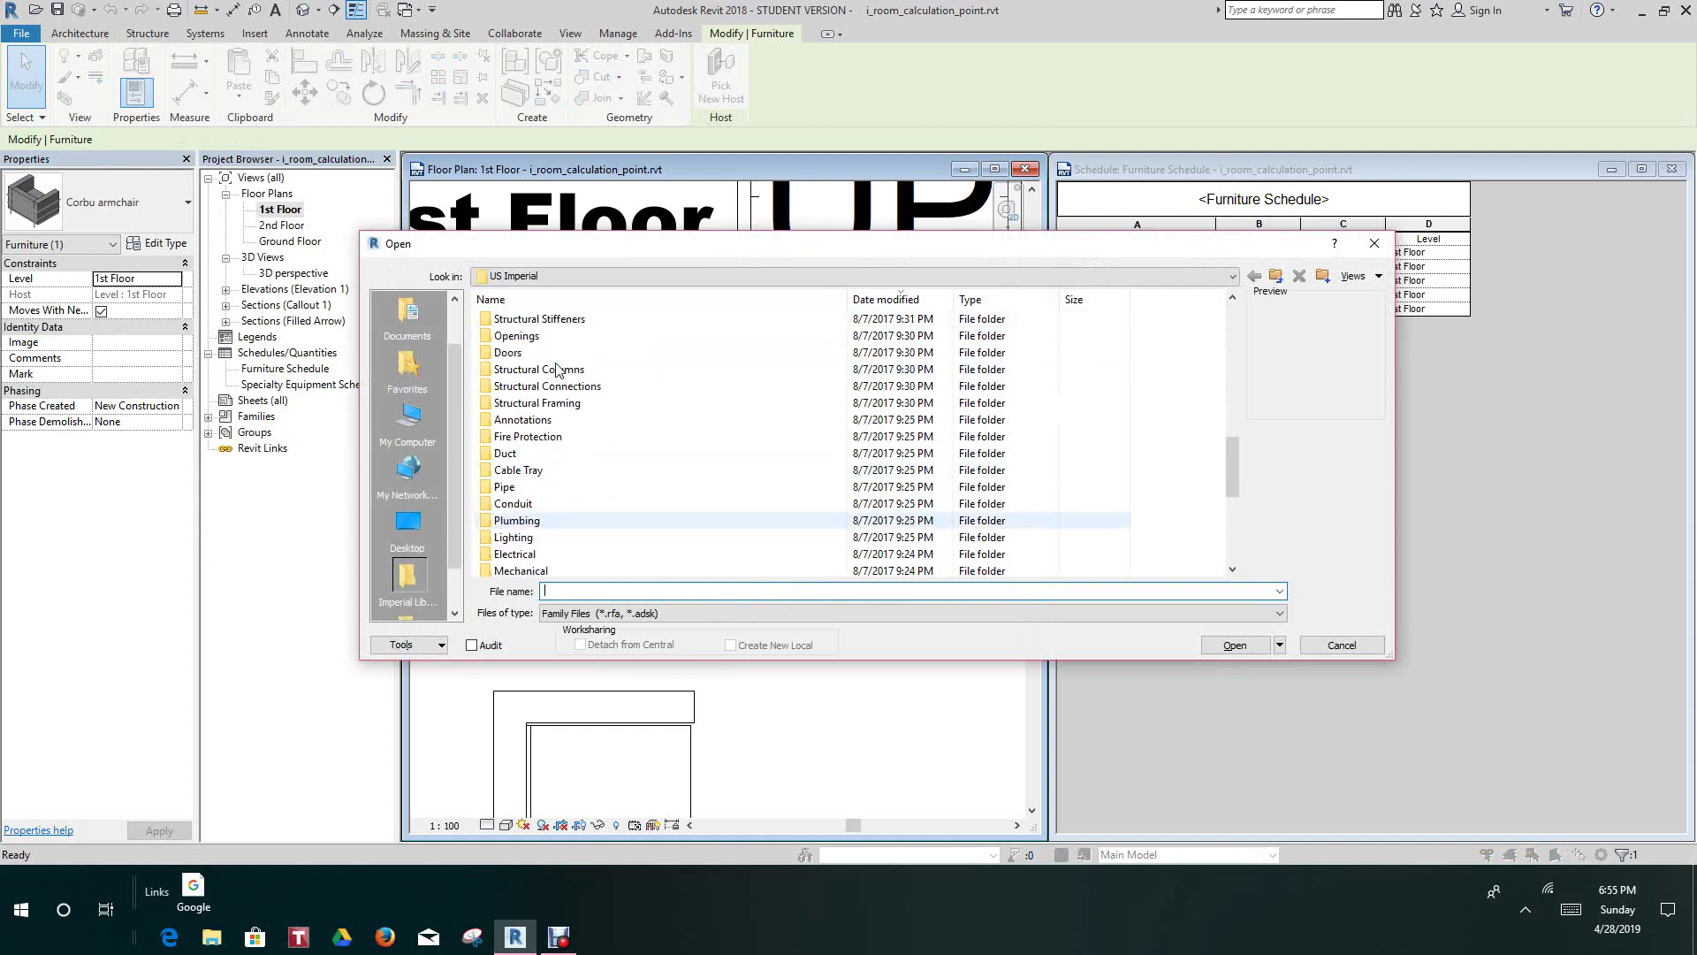
scroll(557, 370, "down", 2)
scroll(558, 370, "down", 5)
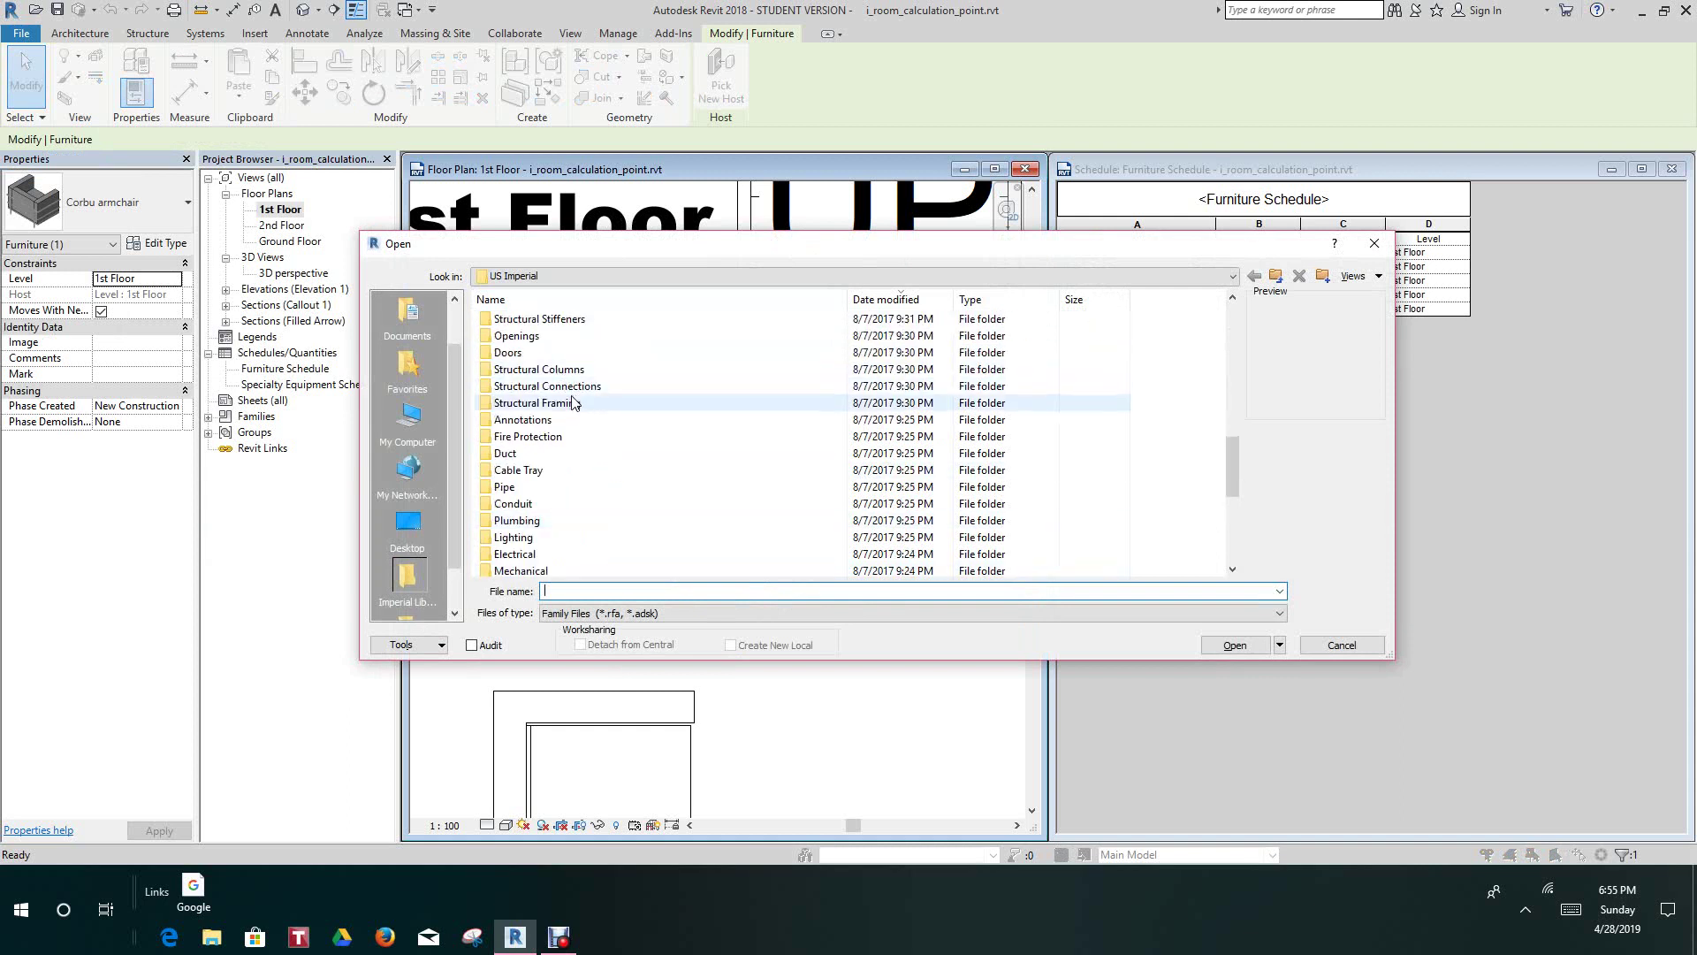
scroll(573, 408, "down", 2)
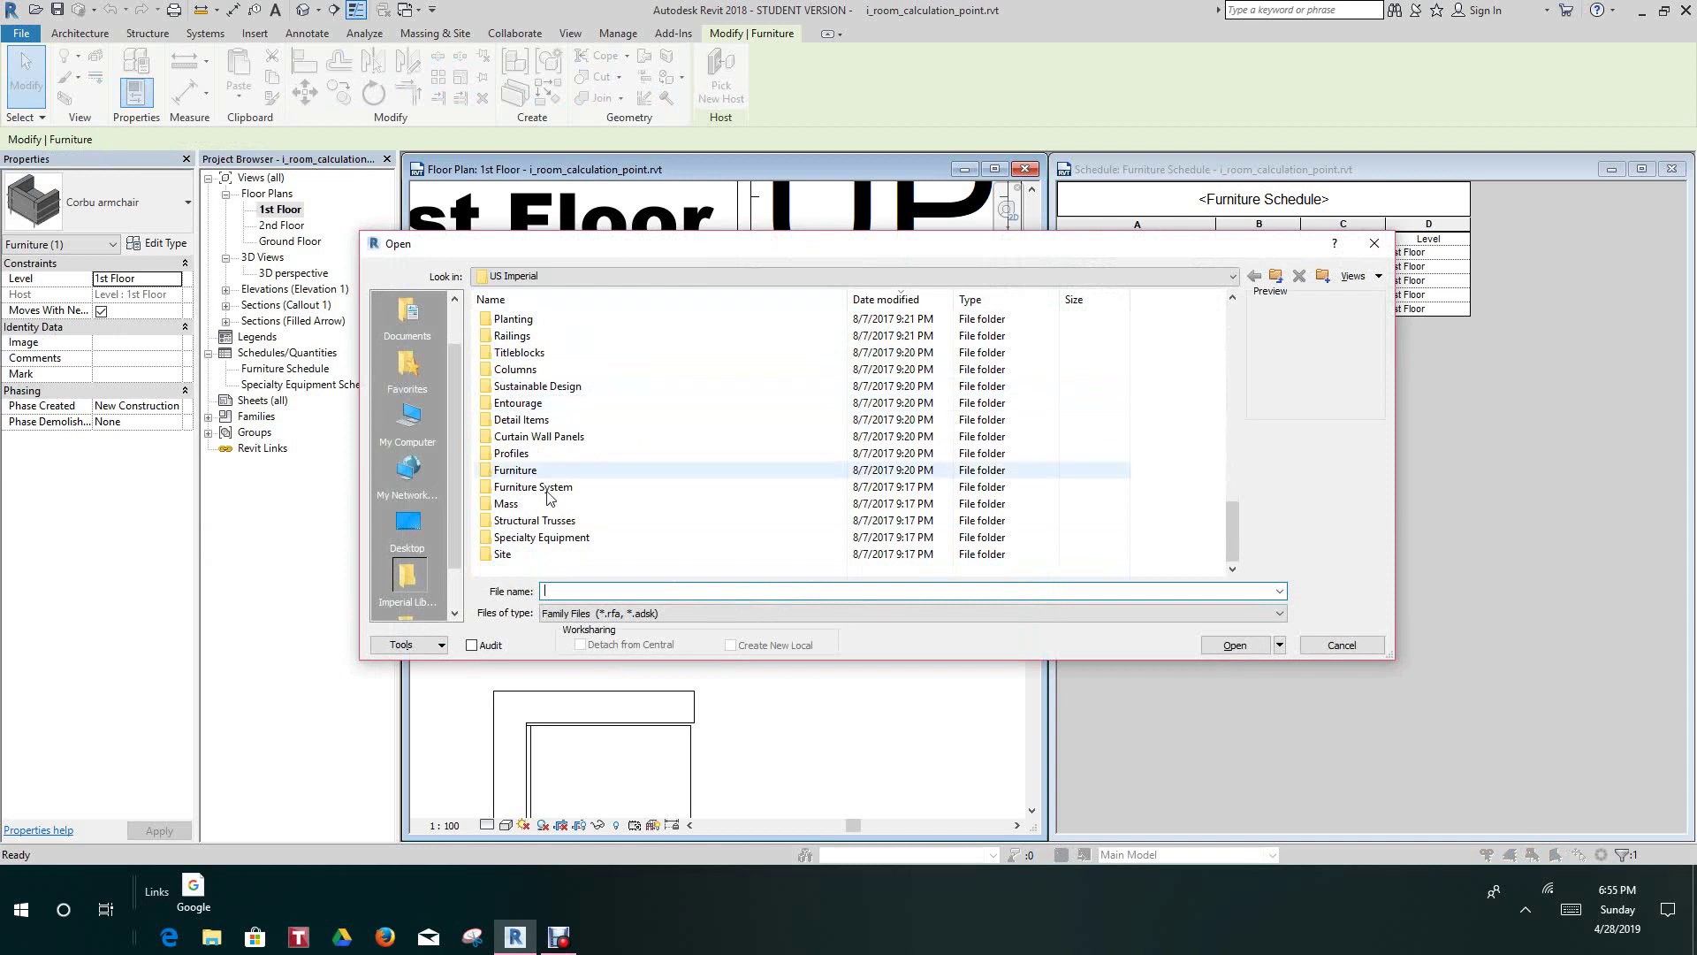
left_click(526, 473)
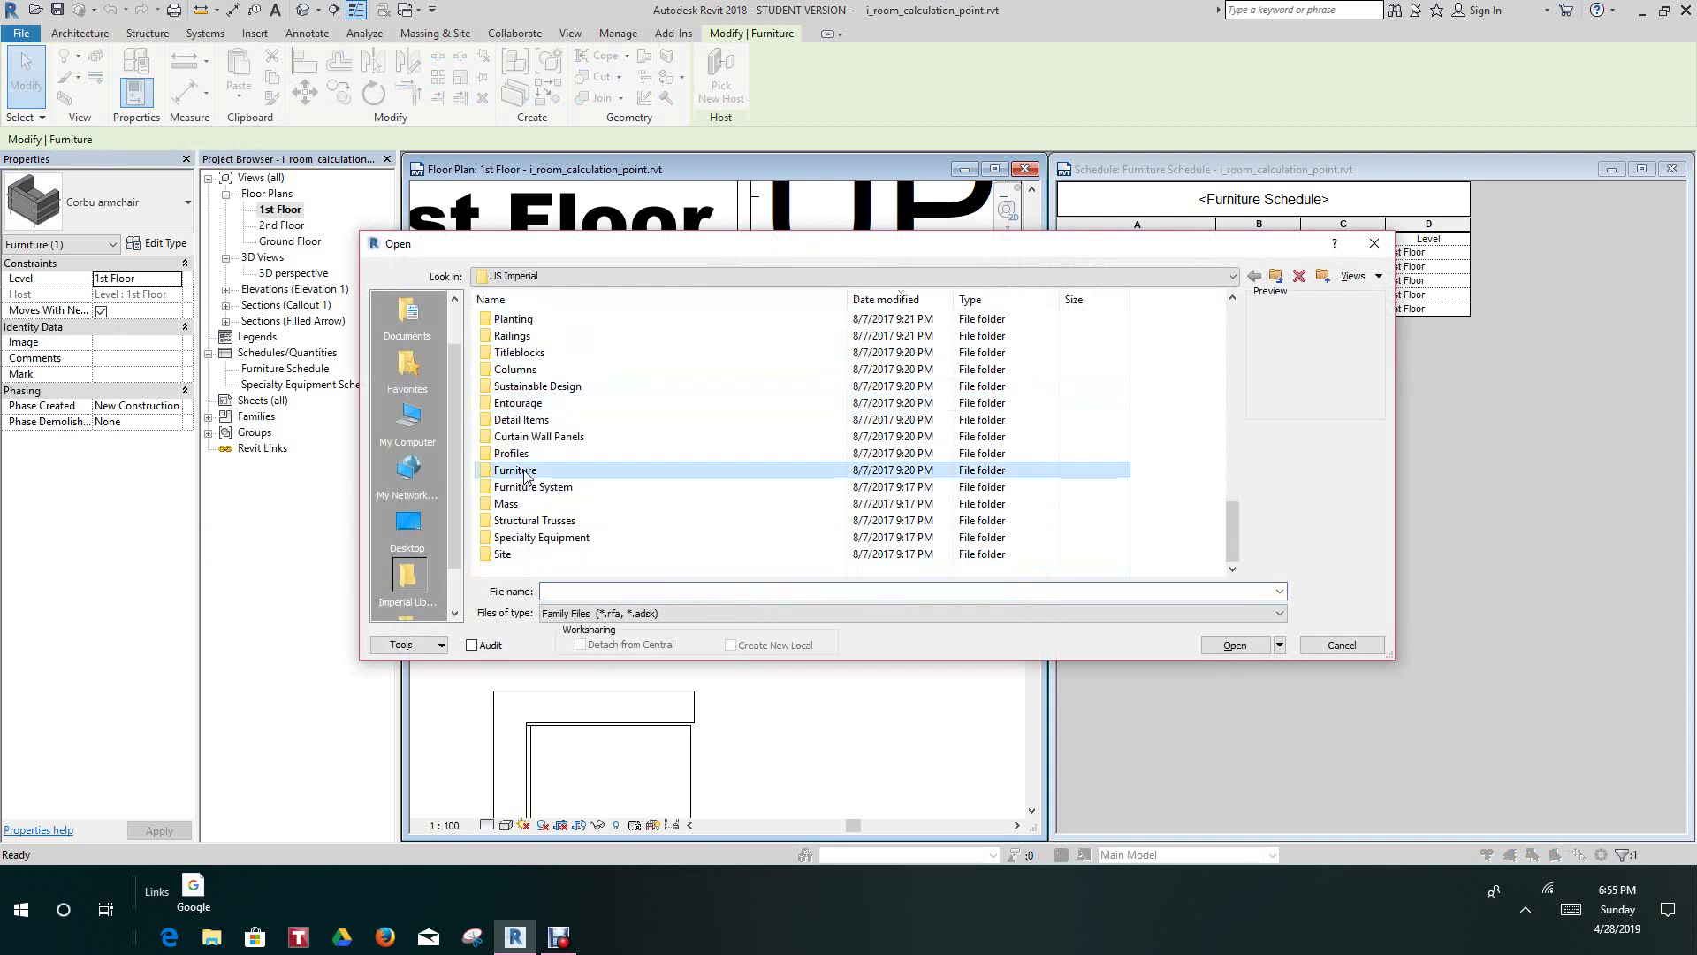
double_click(522, 471)
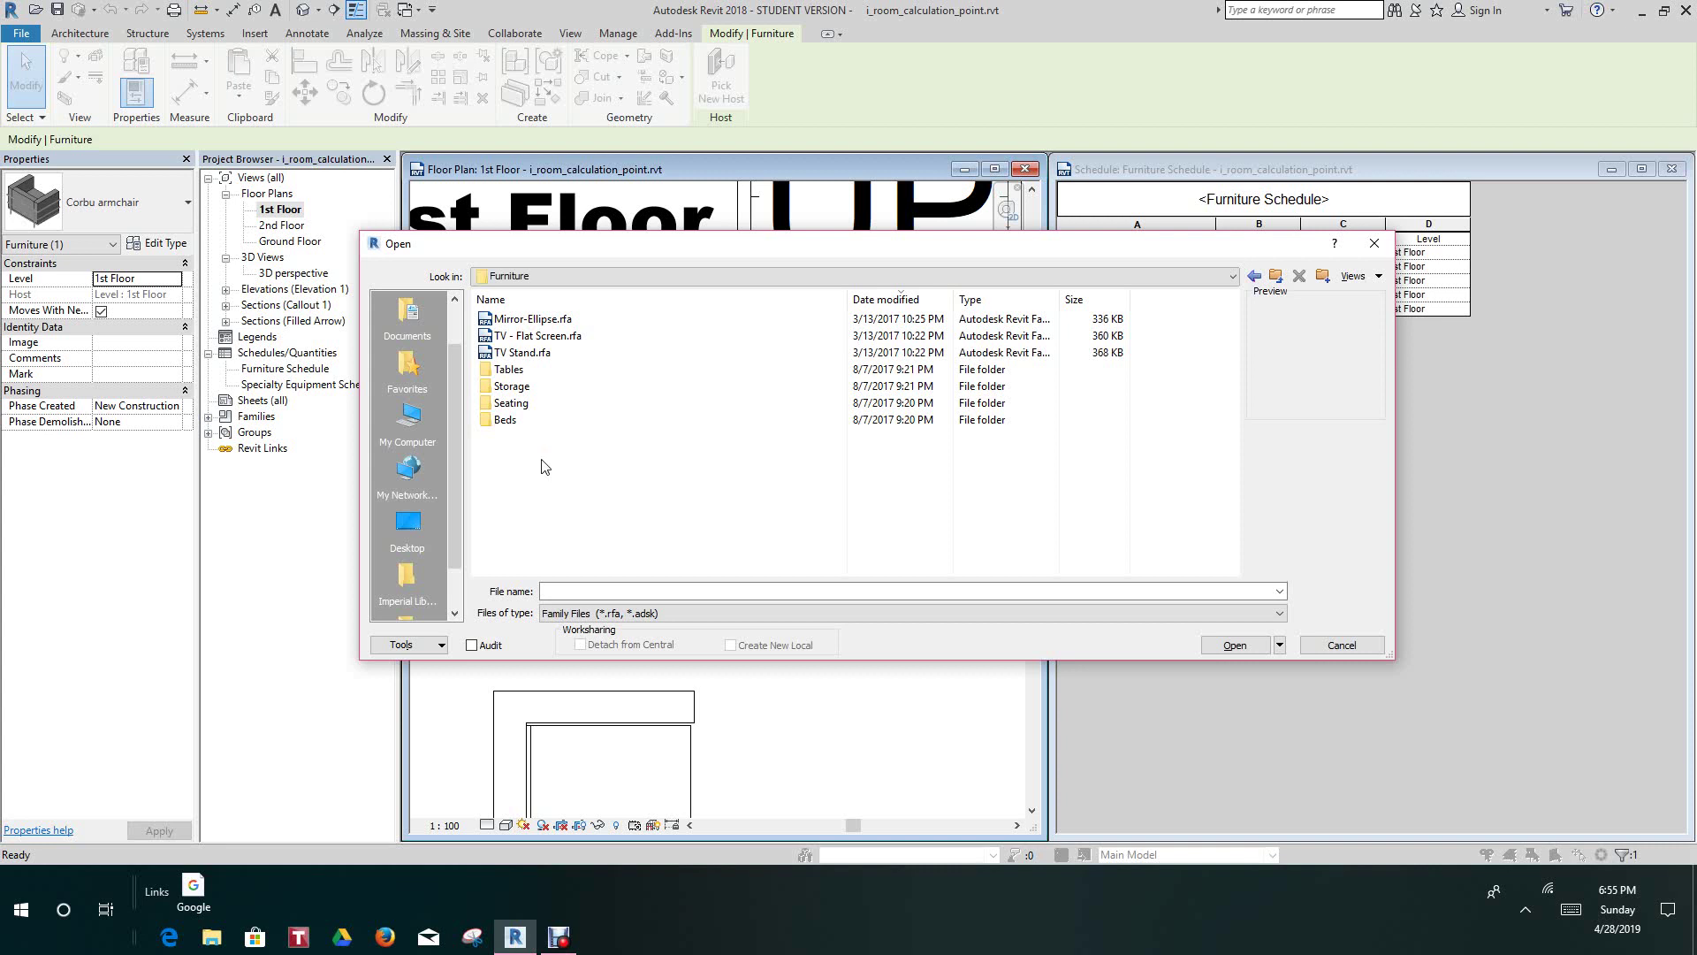
Open Chair-Corbu.rfa from the Seating folder.
left_click(522, 408)
double_click(521, 409)
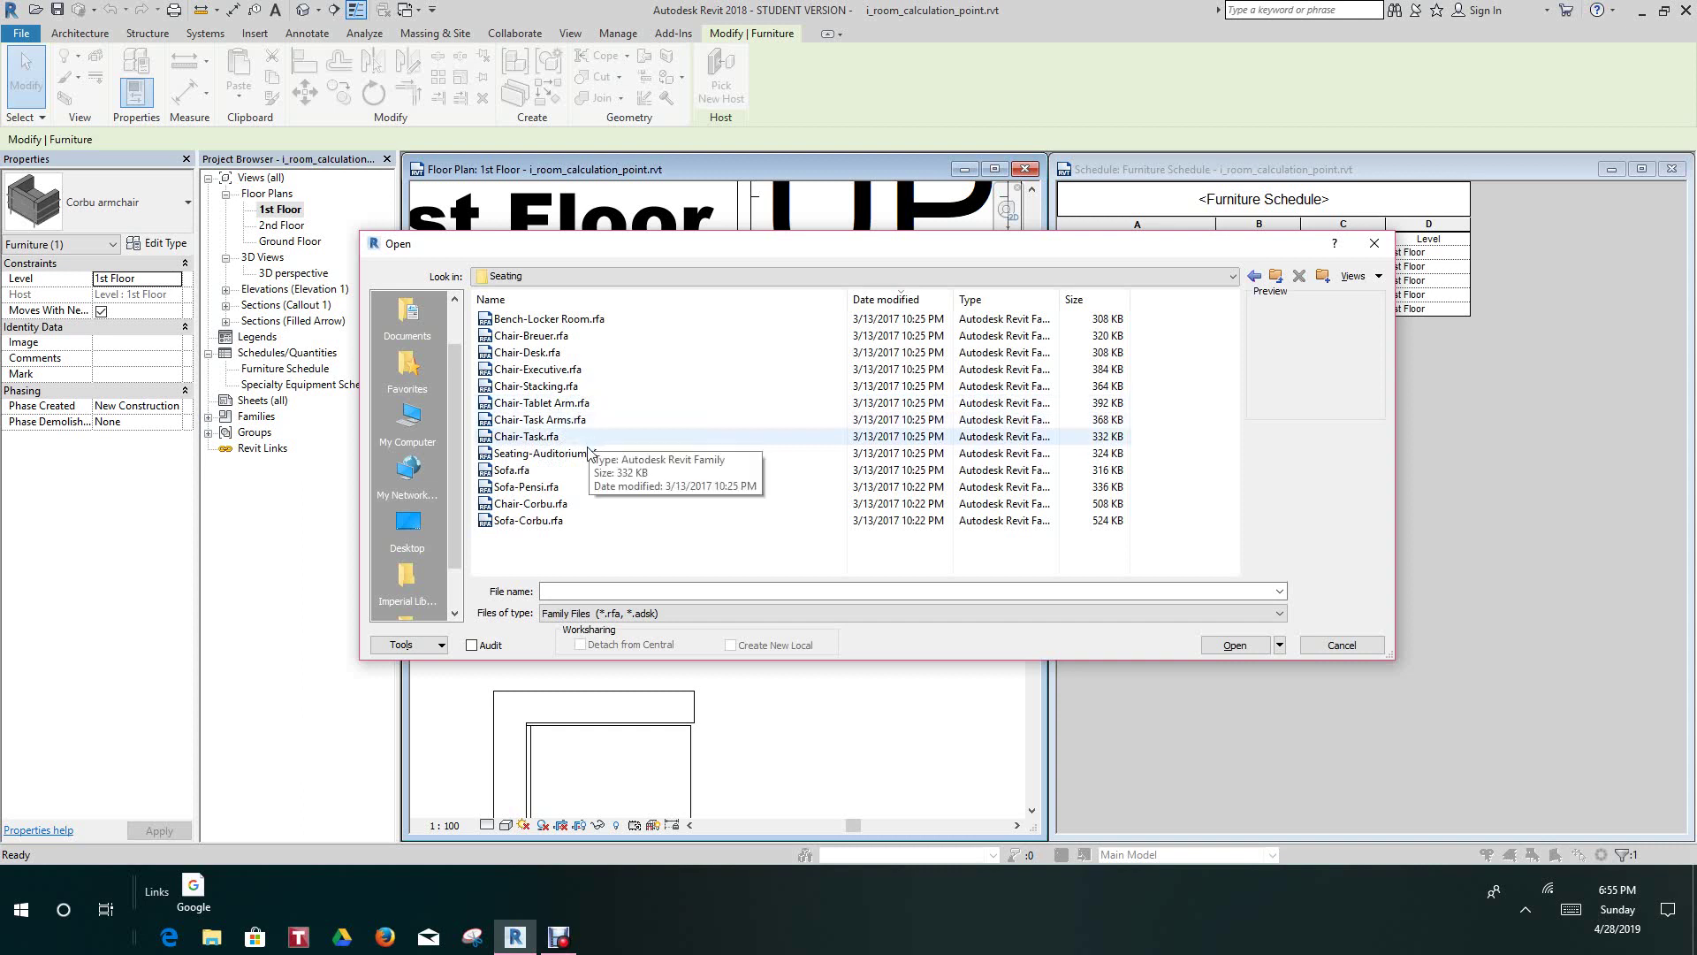
left_click(548, 506)
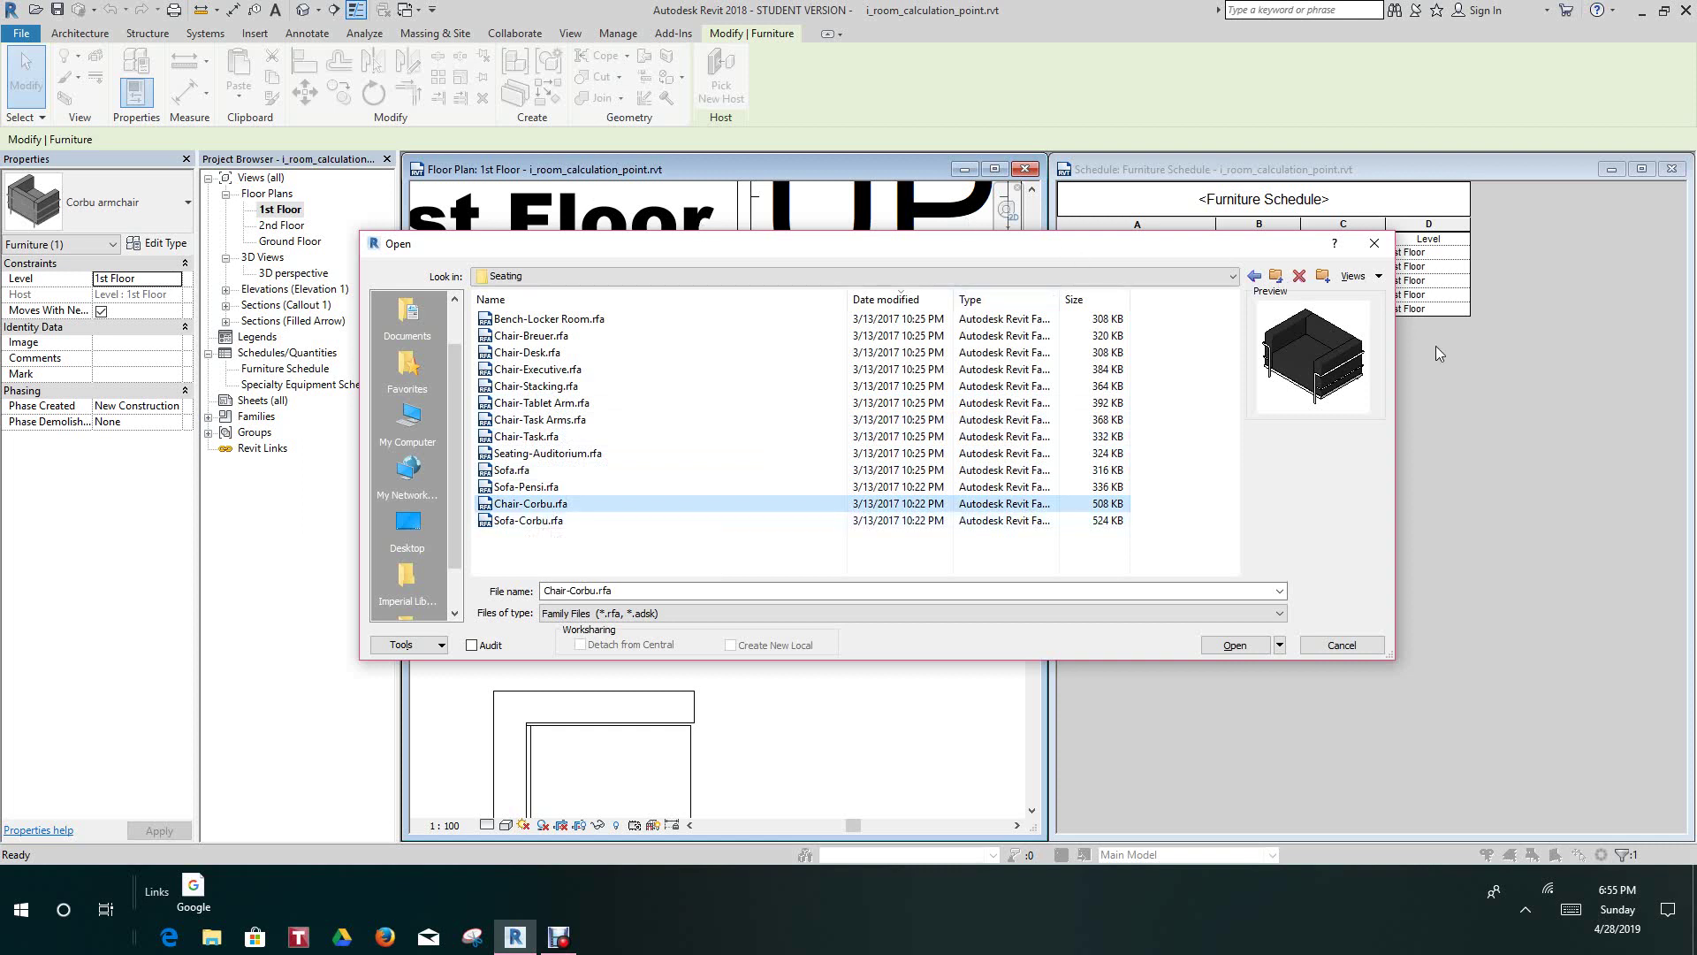
left_click(1236, 651)
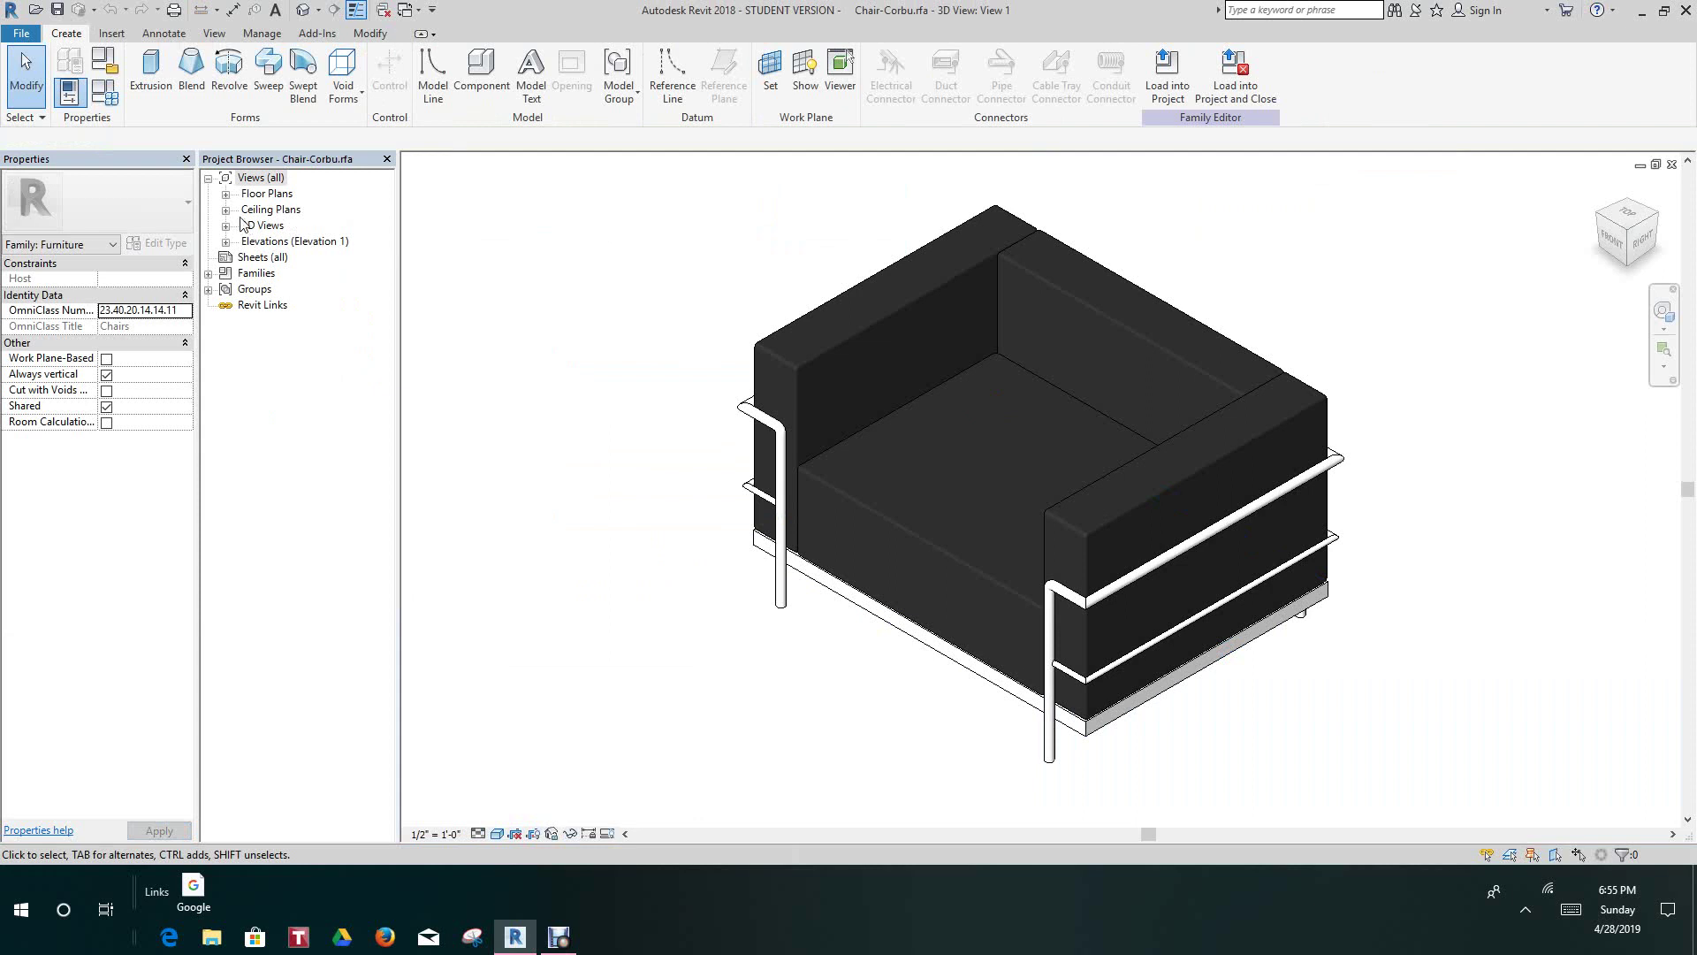
Open the chair family's Ref. Level floor plan and fit the chair in view.
left_click(225, 193)
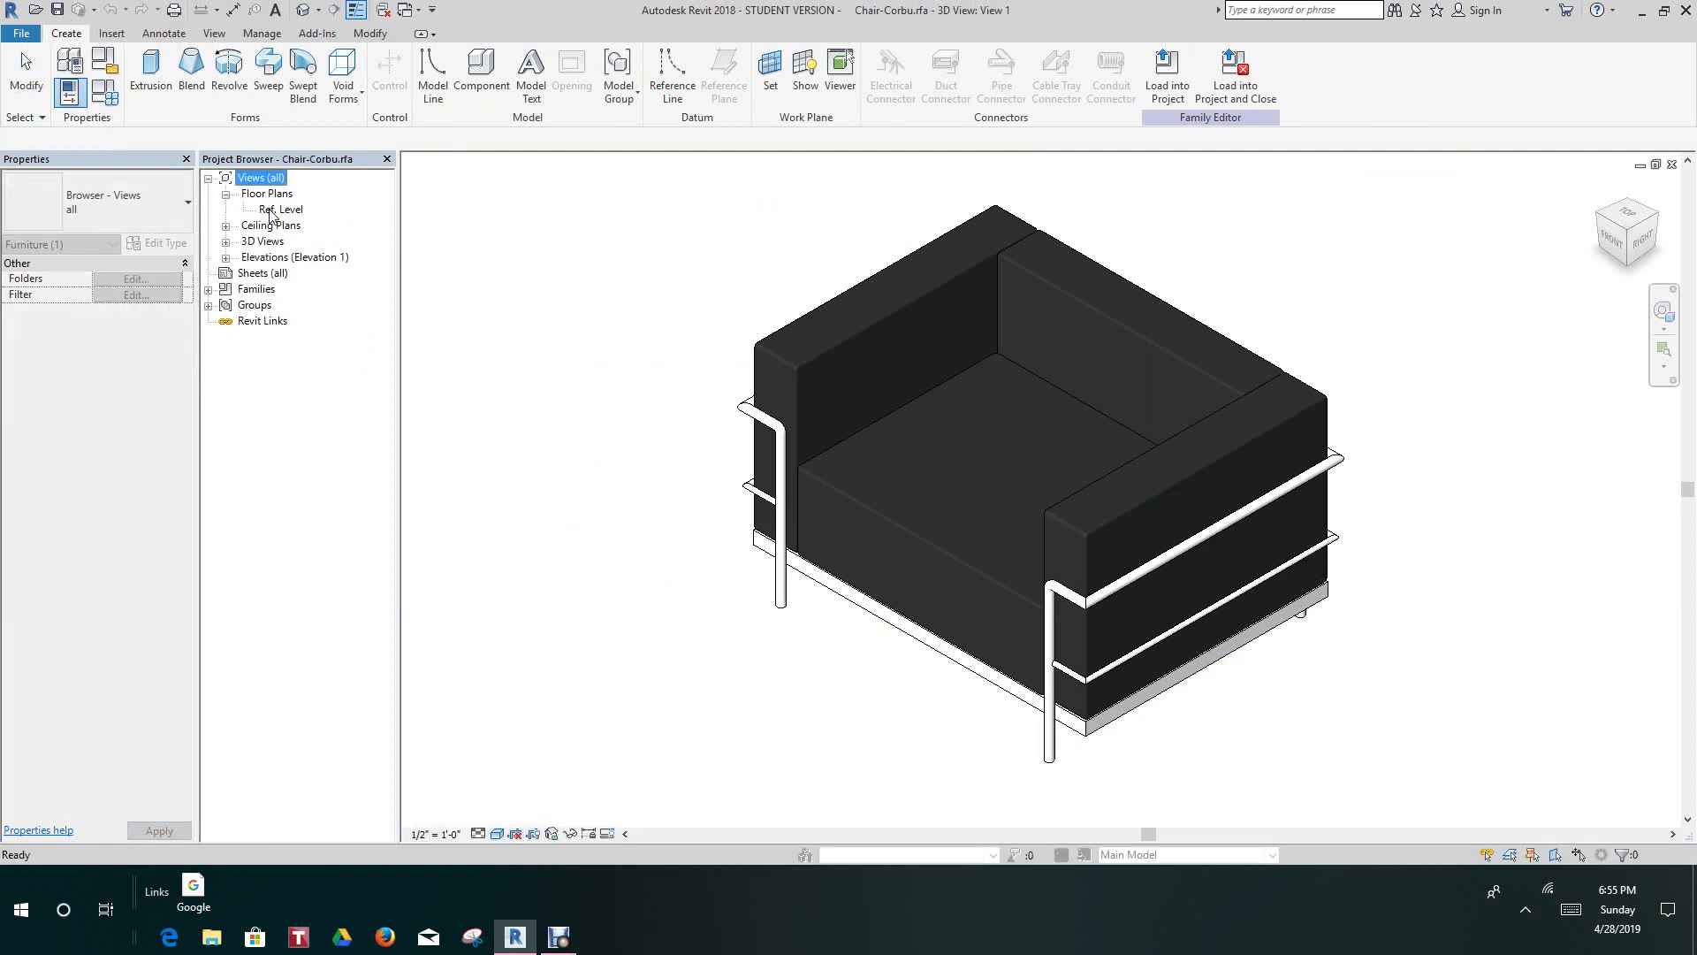
double_click(271, 211)
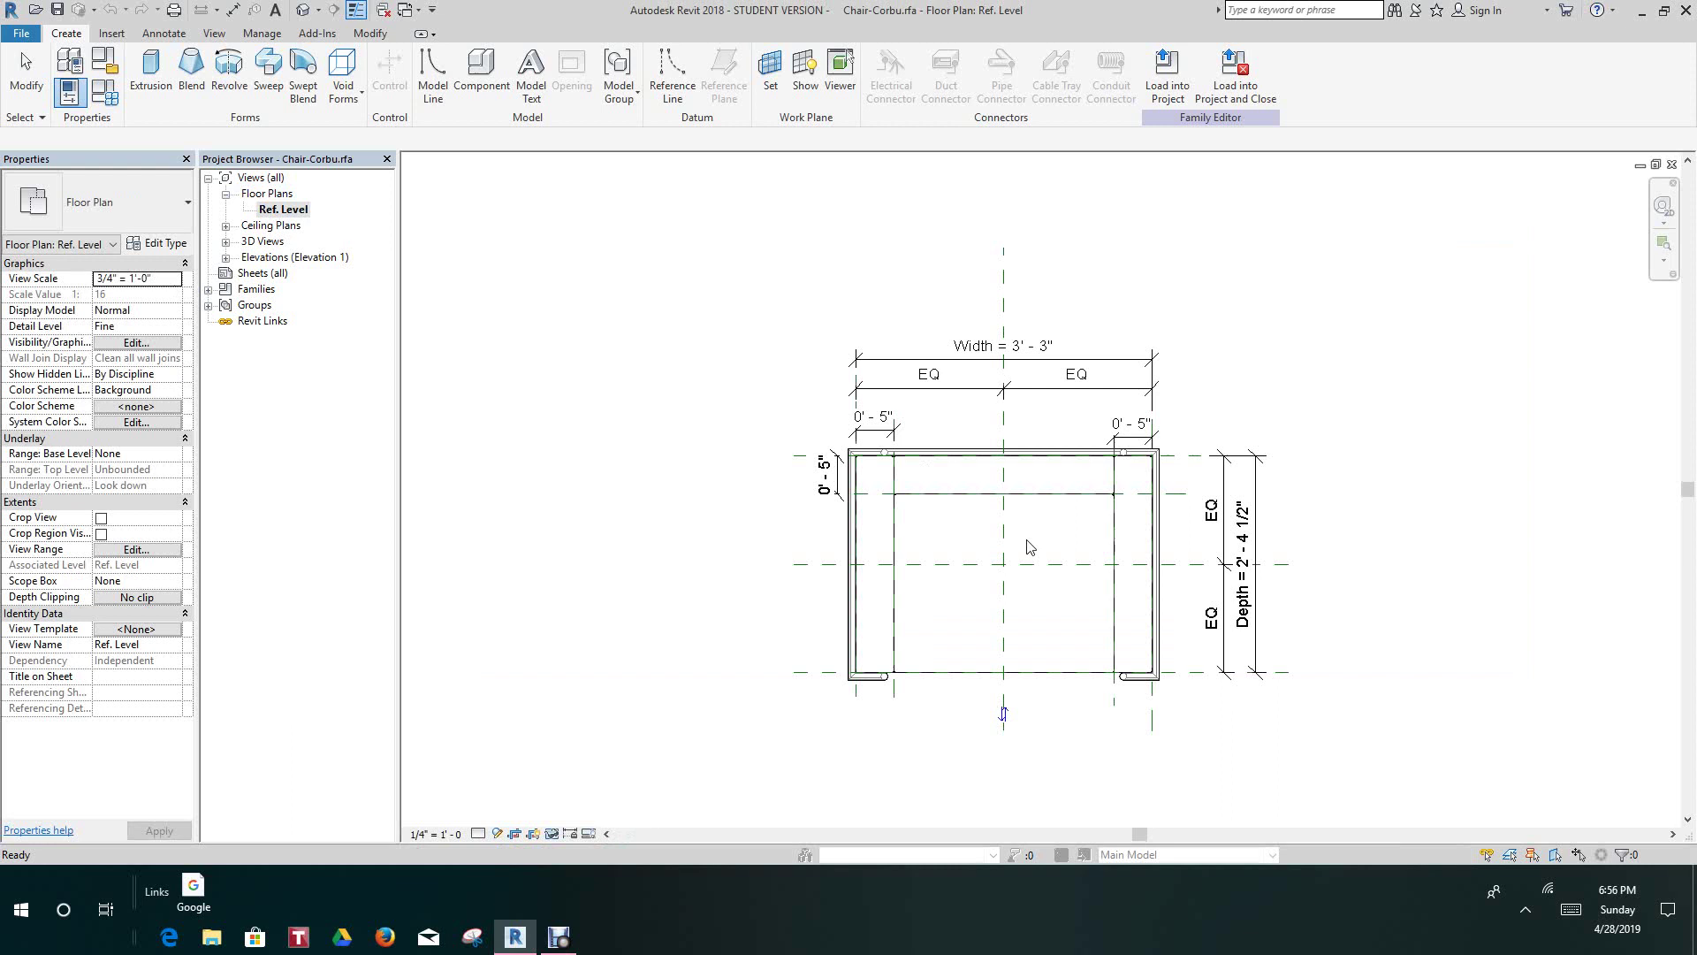
scroll(1061, 601, "up", 4)
scroll(1038, 583, "down", 2)
middle_click_drag(1036, 587, 1039, 638)
scroll(875, 591, "down", 1)
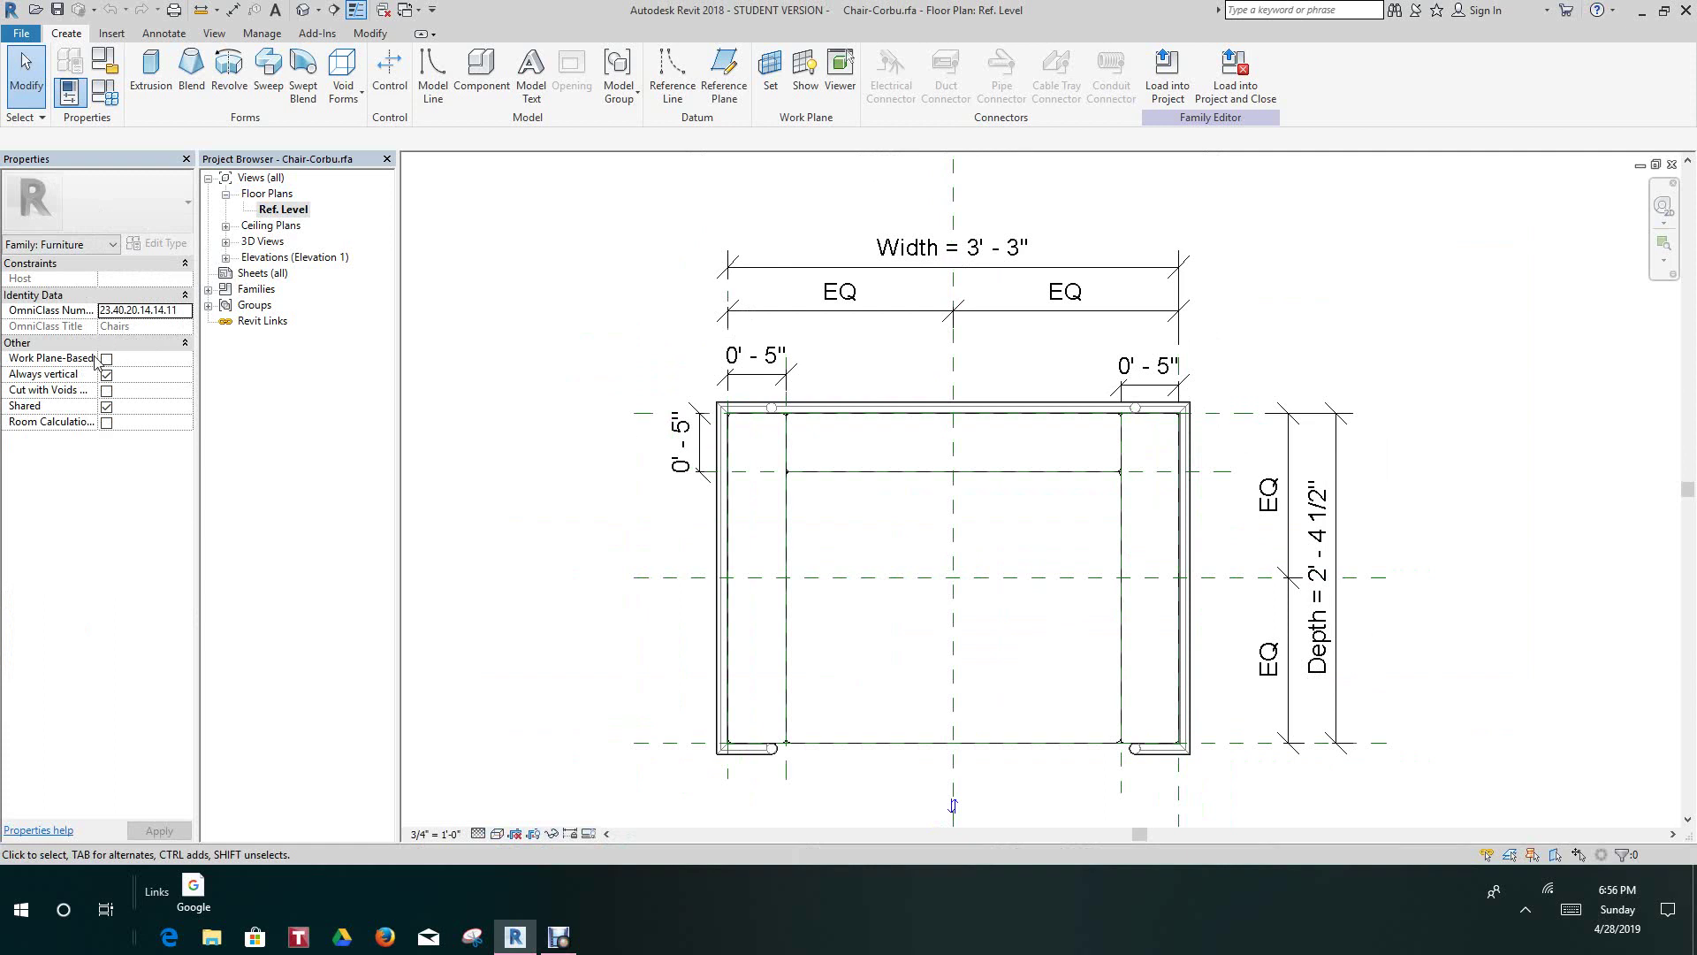
Turn on Room Calculation Point in the chair family's Properties.
left_click_drag(98, 354, 151, 354)
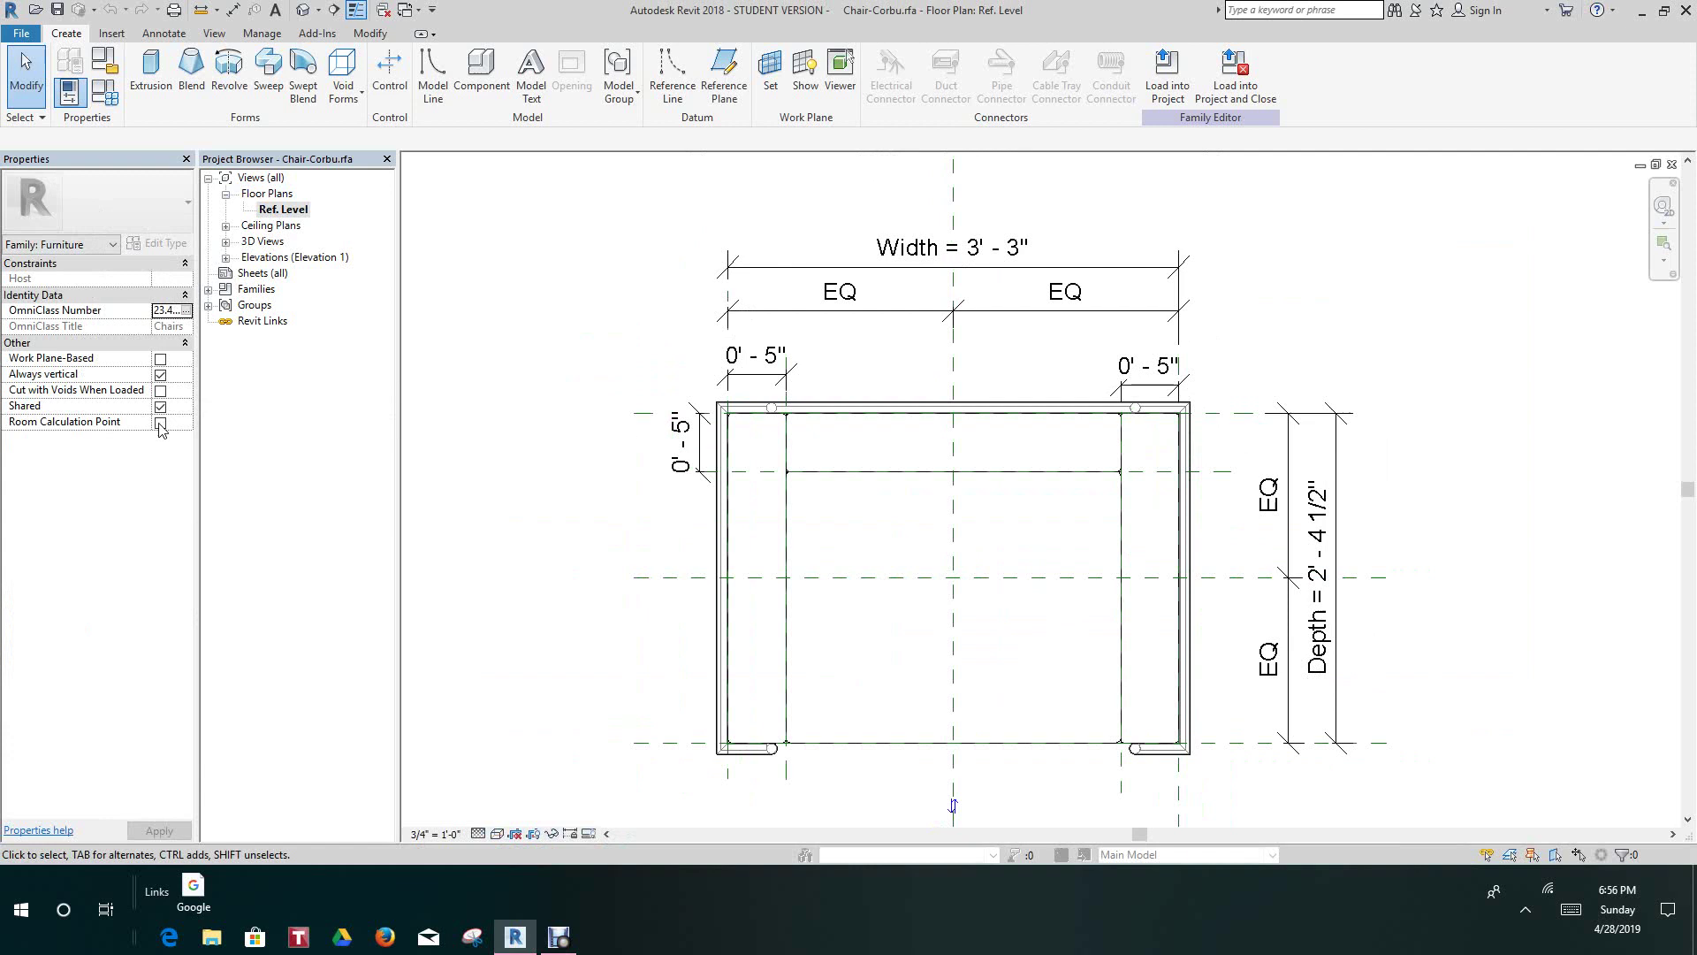
left_click(162, 424)
left_click(160, 423)
scroll(967, 594, "up", 5)
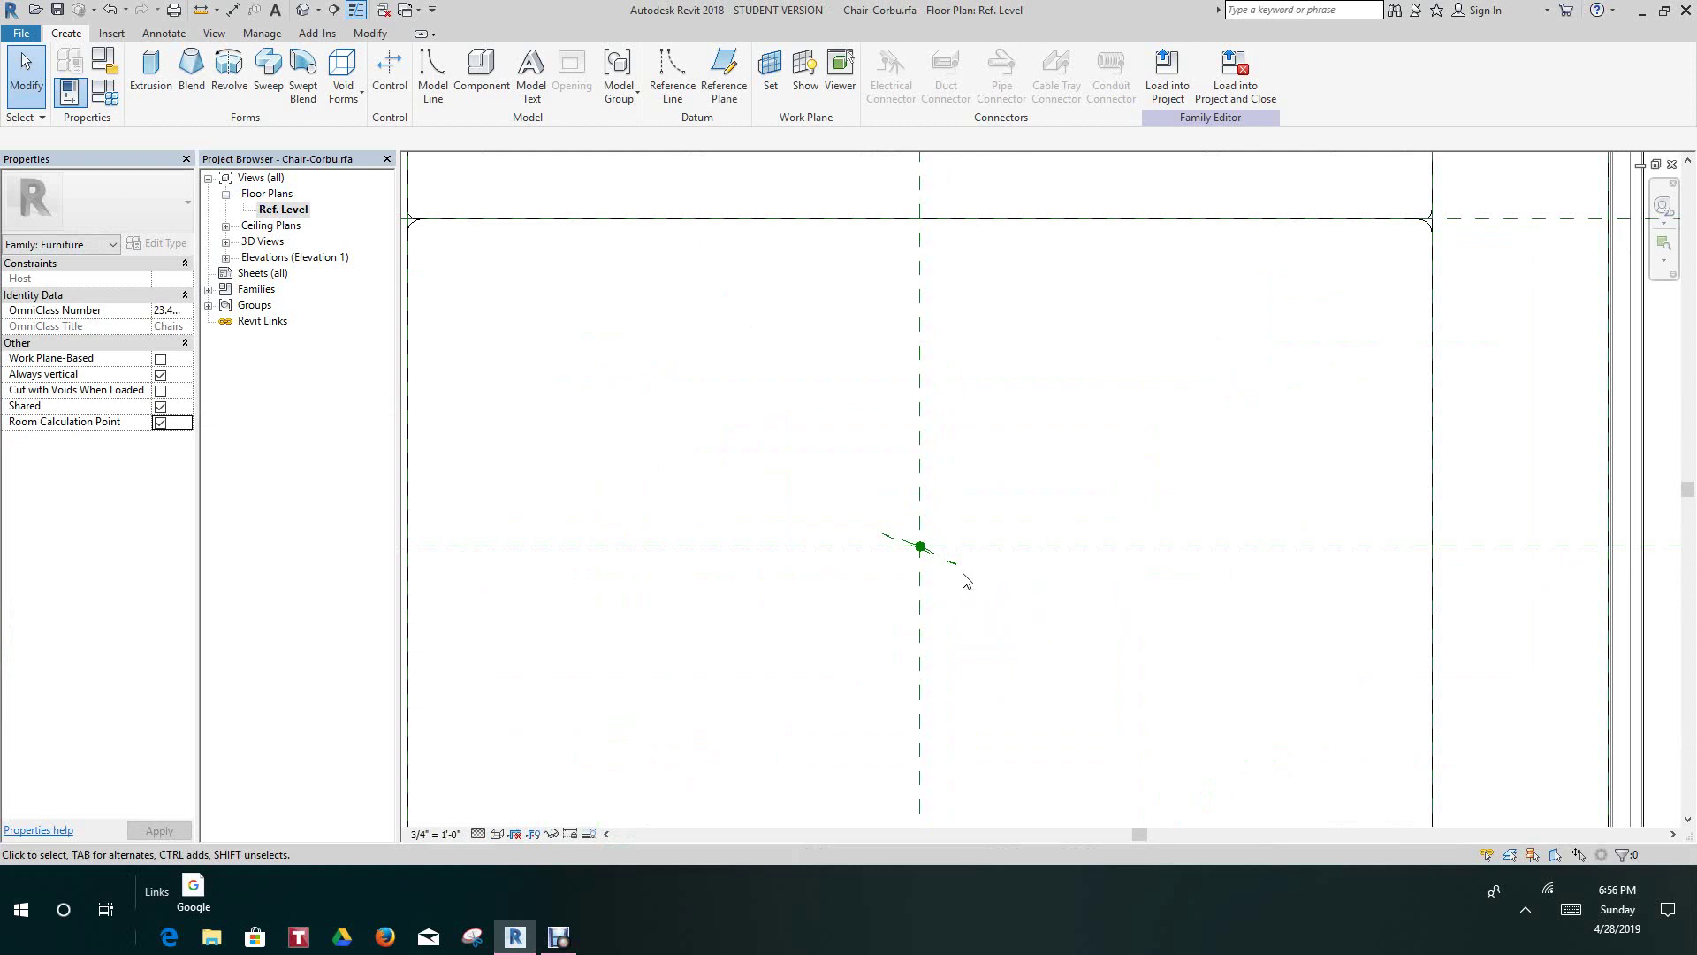
Drag the room calculation point from the centre up to the chair's top edge.
left_click(951, 558)
middle_click_drag(1001, 575, 846, 576)
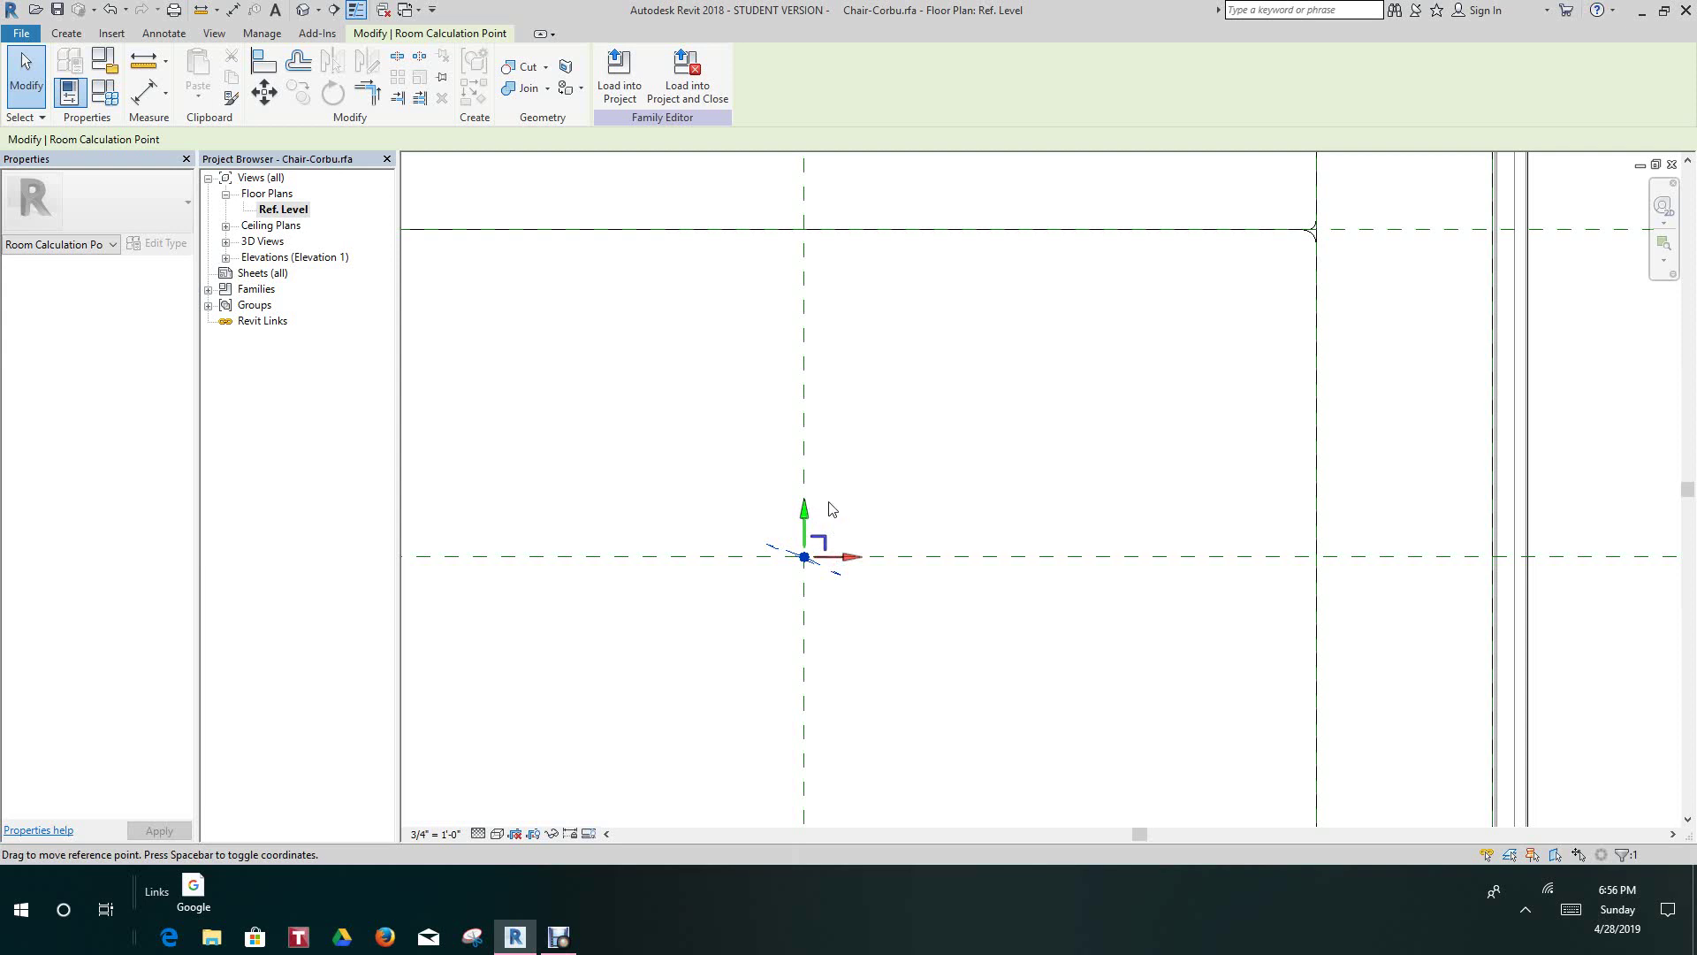
scroll(911, 610, "down", 3)
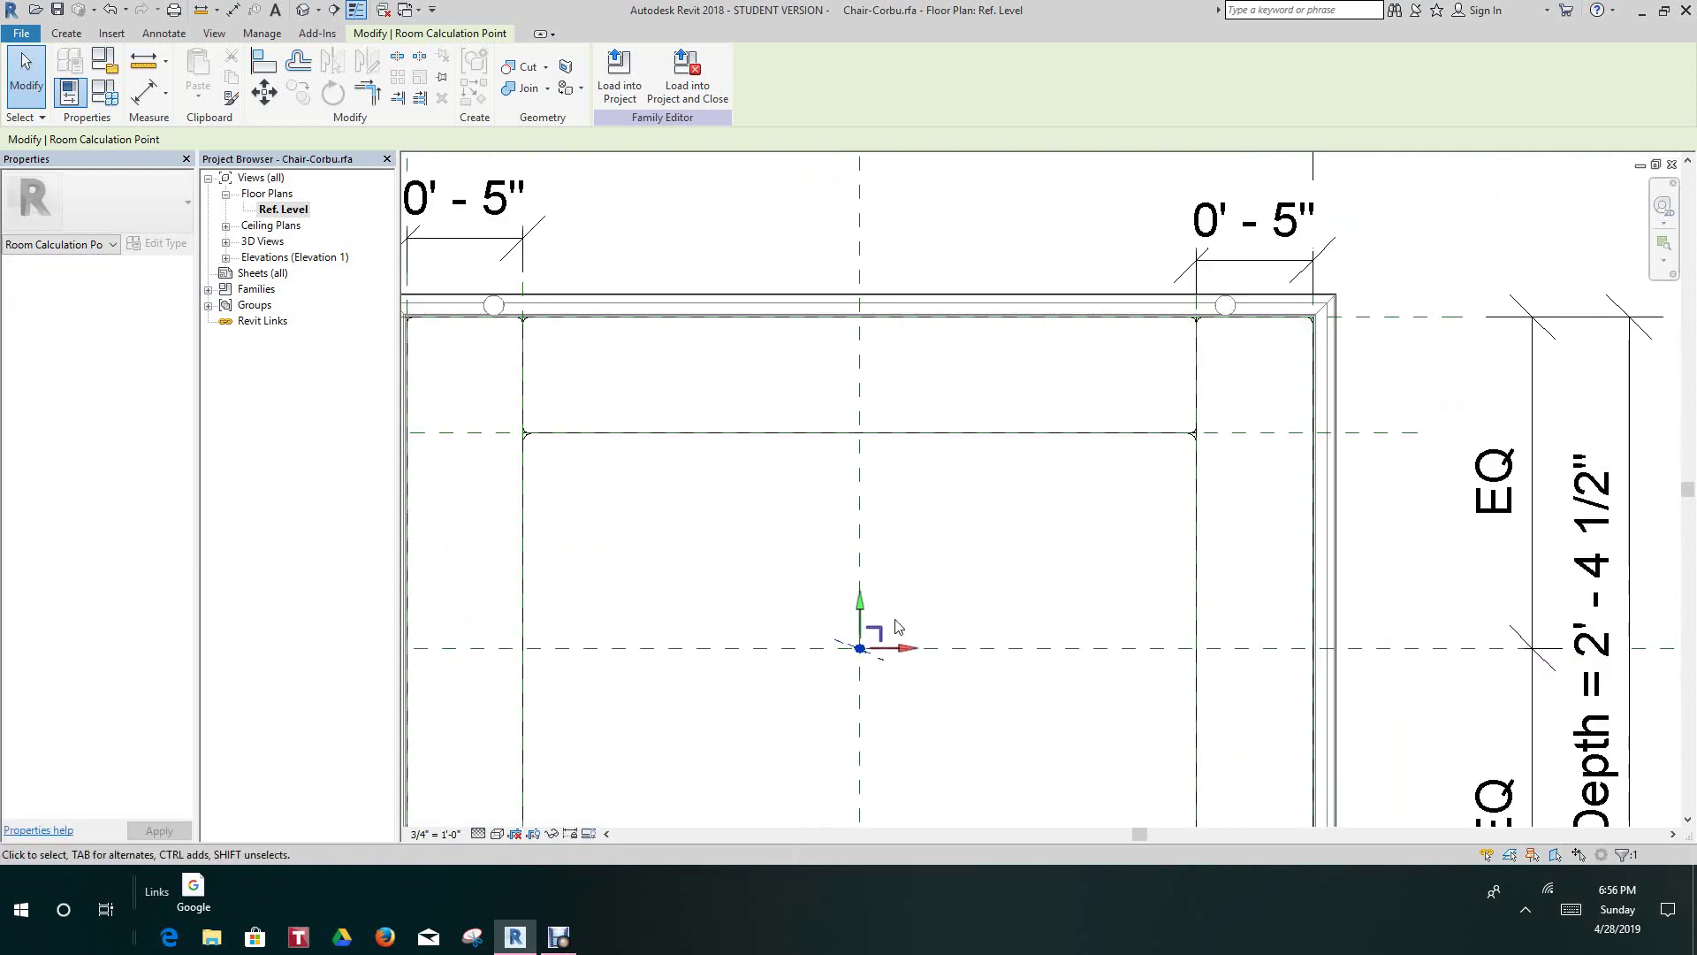
left_click_drag(864, 605, 881, 249)
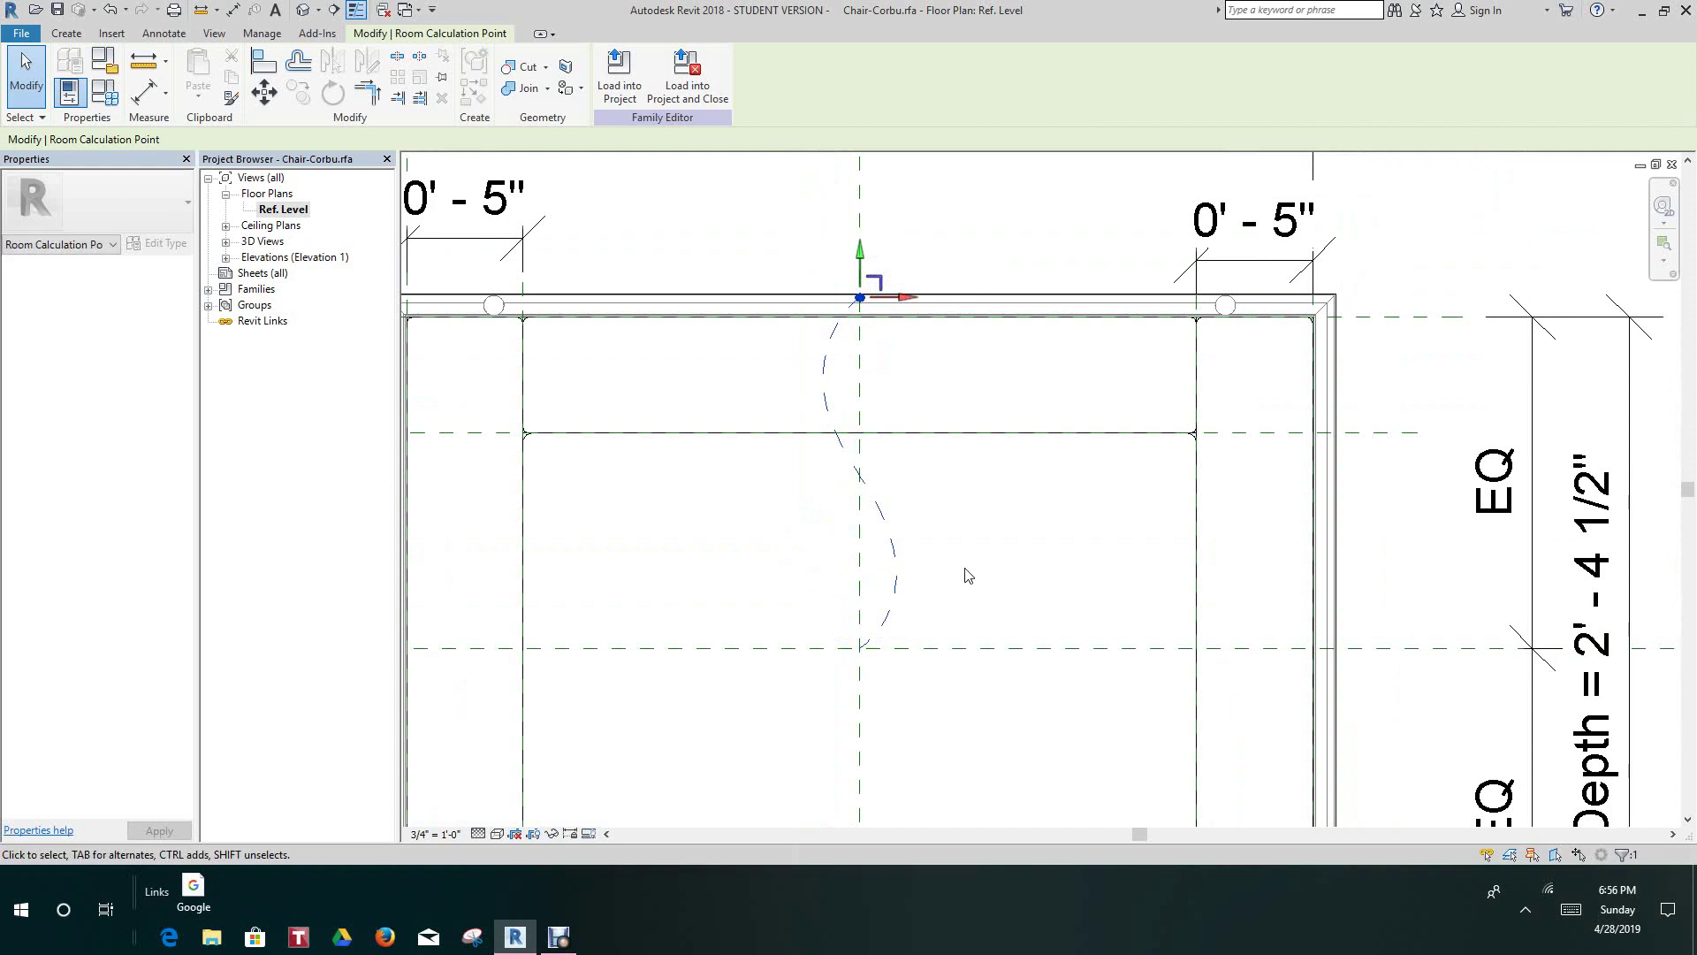
Recentre the chair plan and bring up the File menu for Save As.
scroll(784, 523, "down", 3)
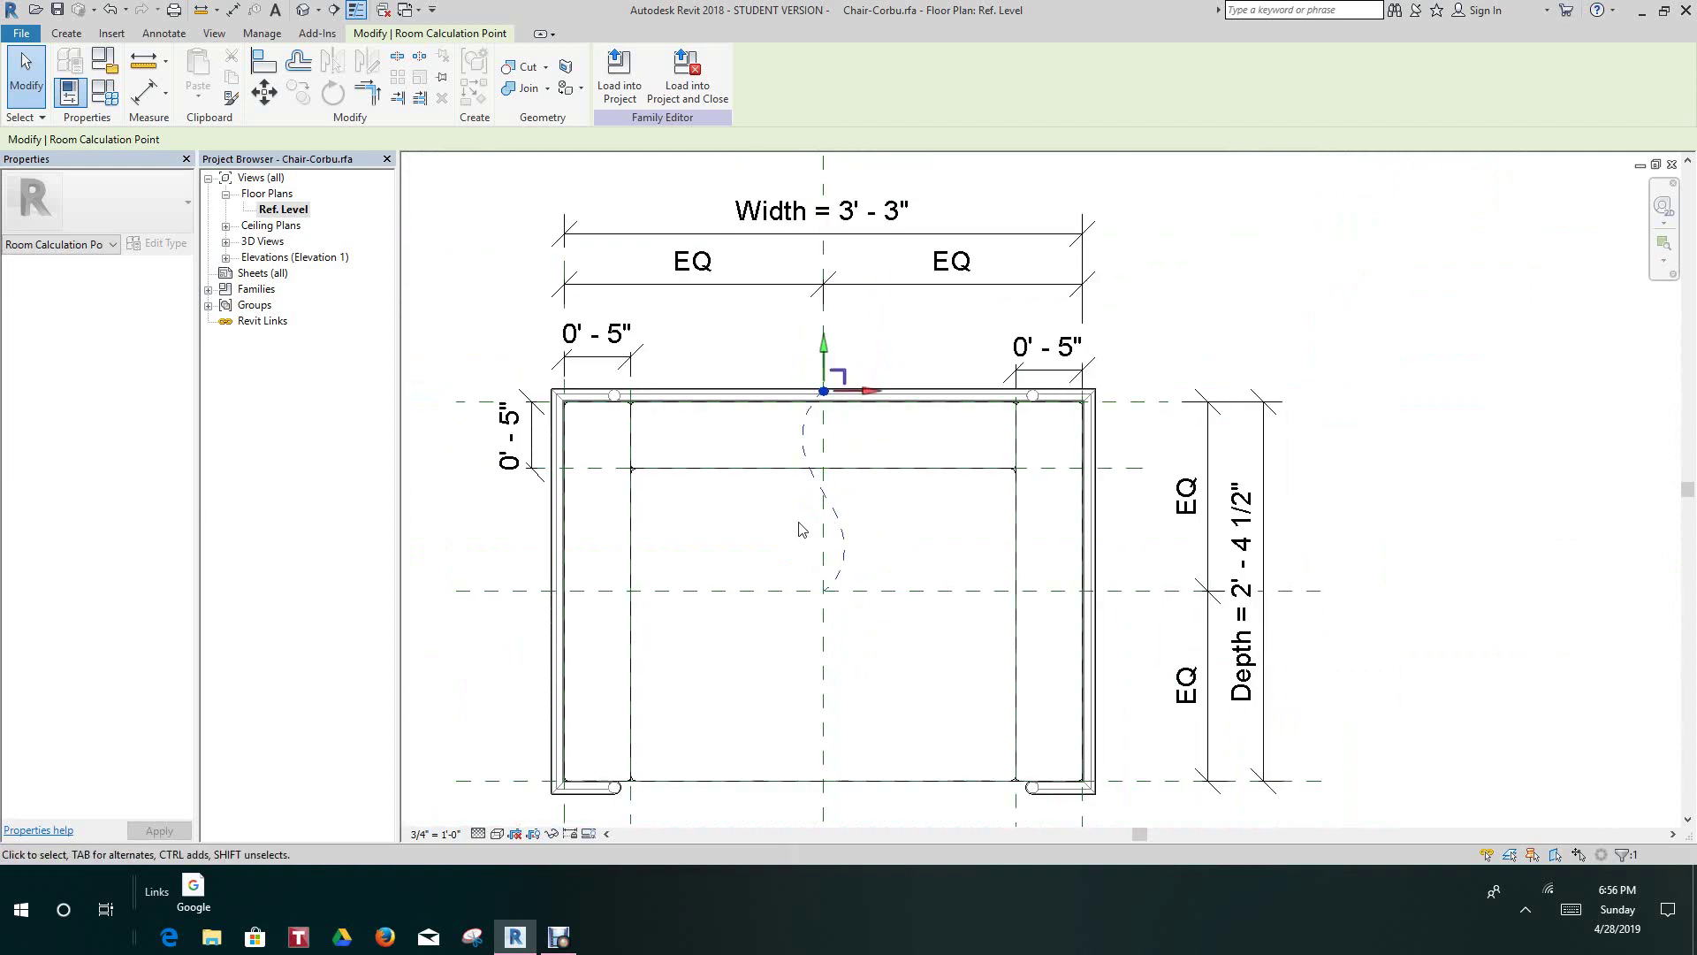
middle_click_drag(804, 527, 908, 492)
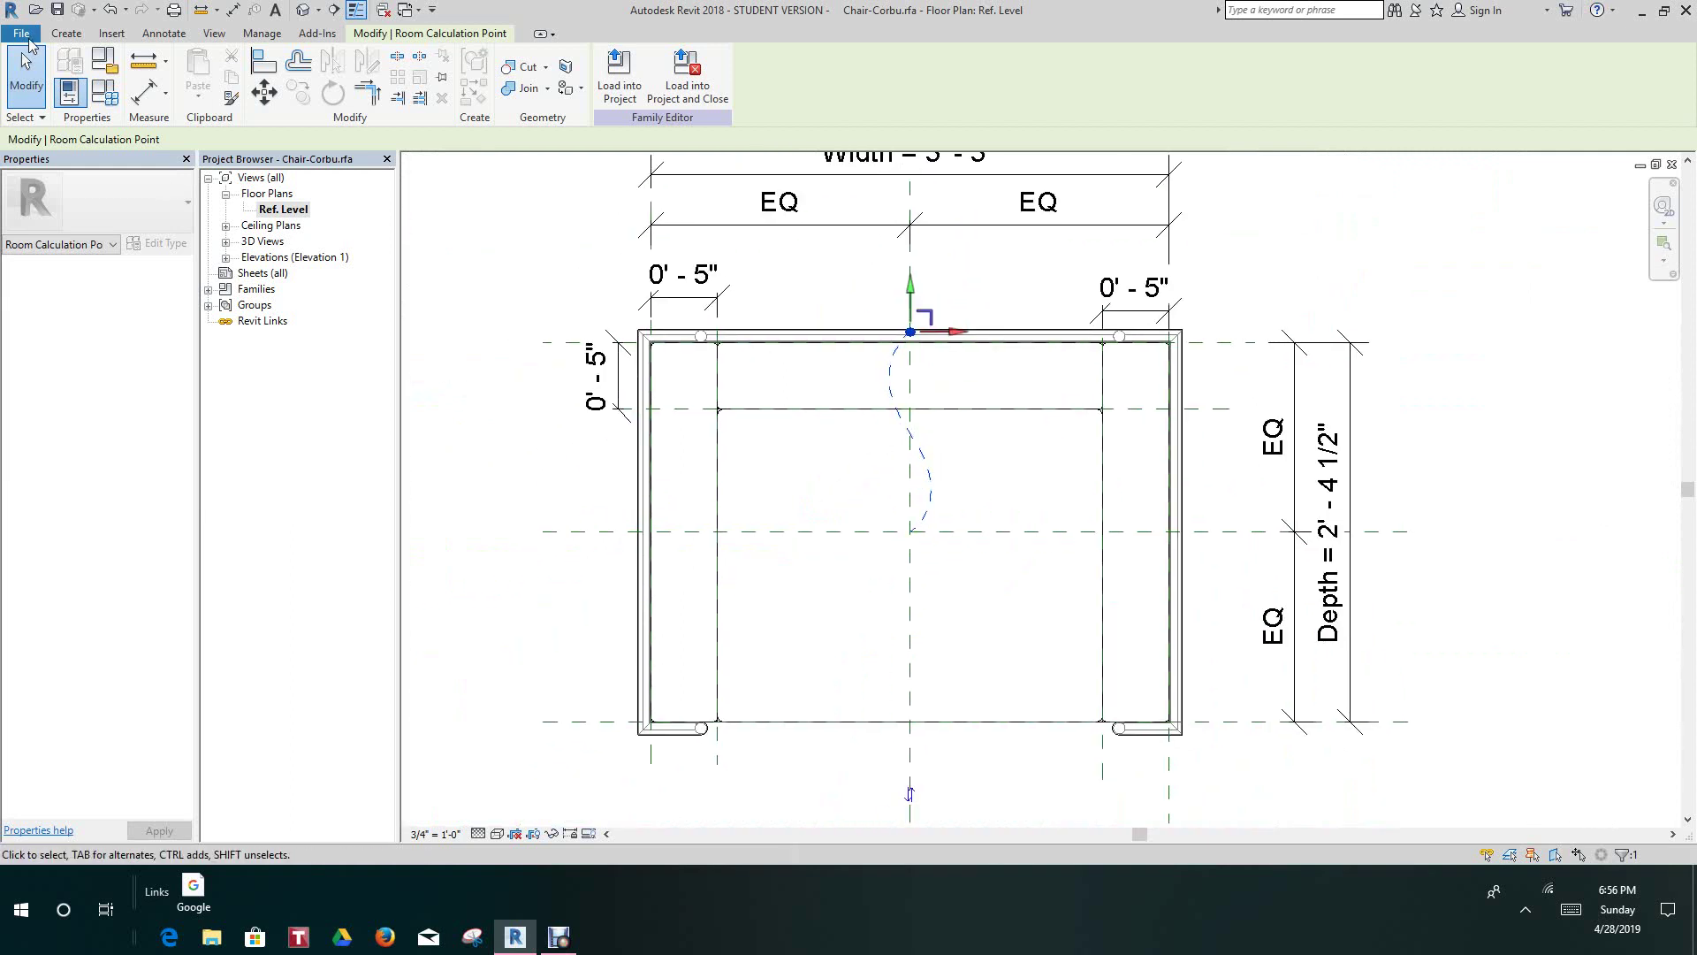
left_click(21, 35)
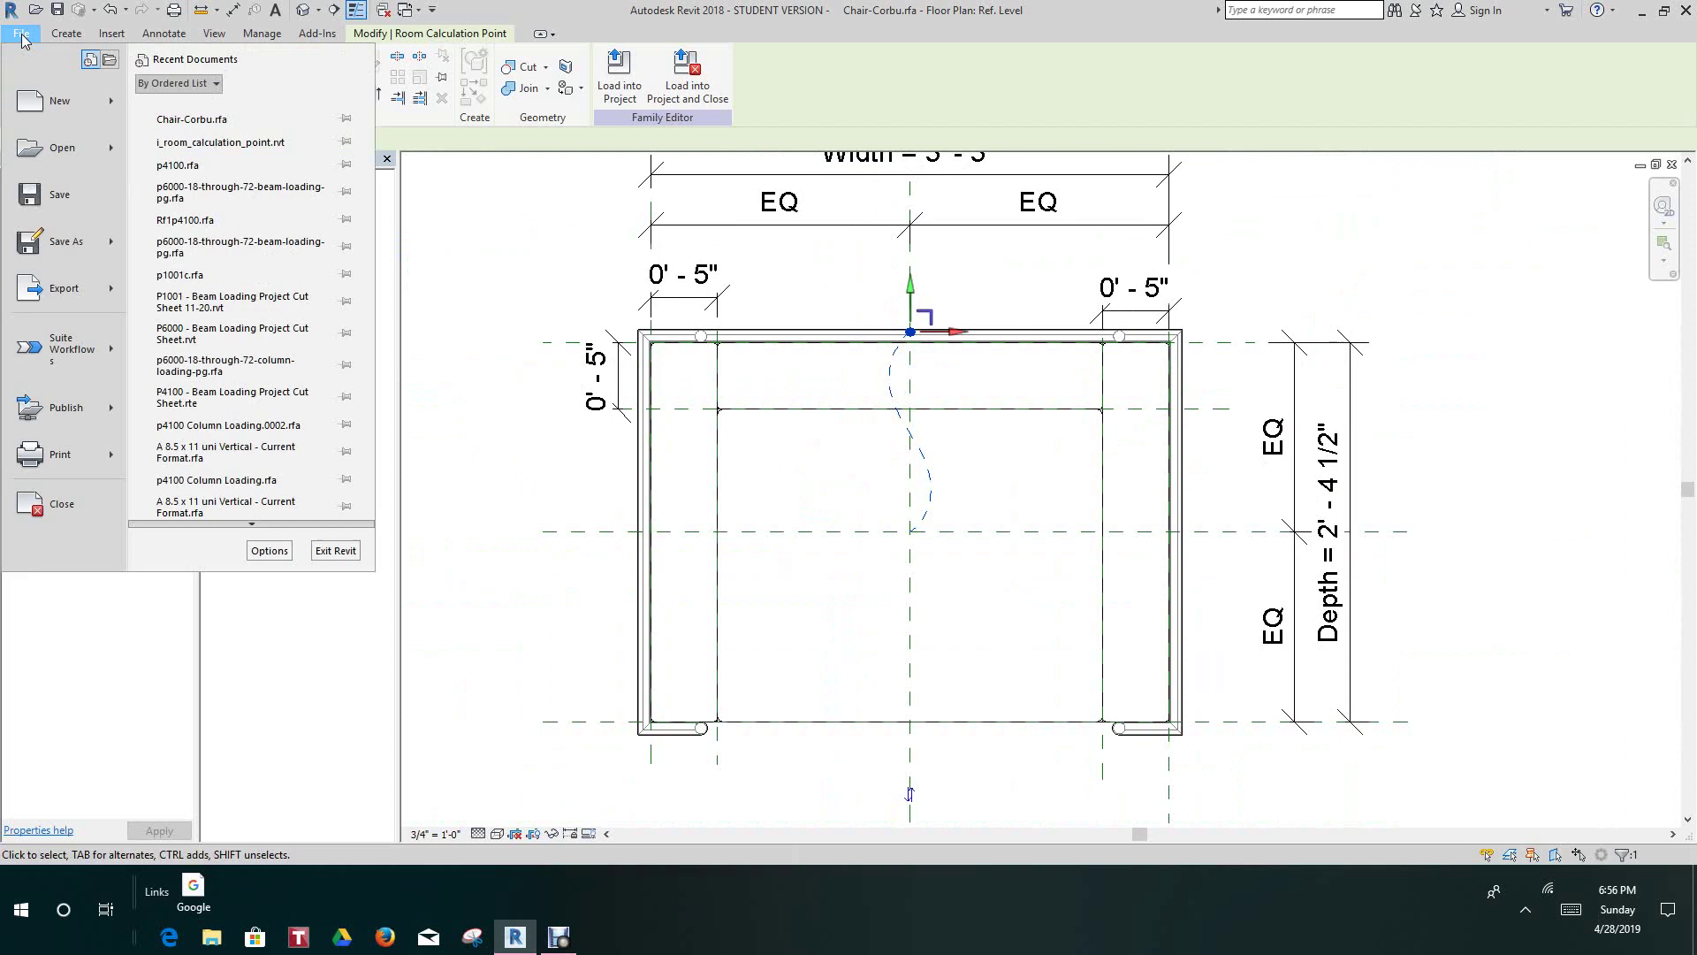
Save the family to the Desktop as Chair-Corbu w rcp.rfa.
mouse_move(67, 254)
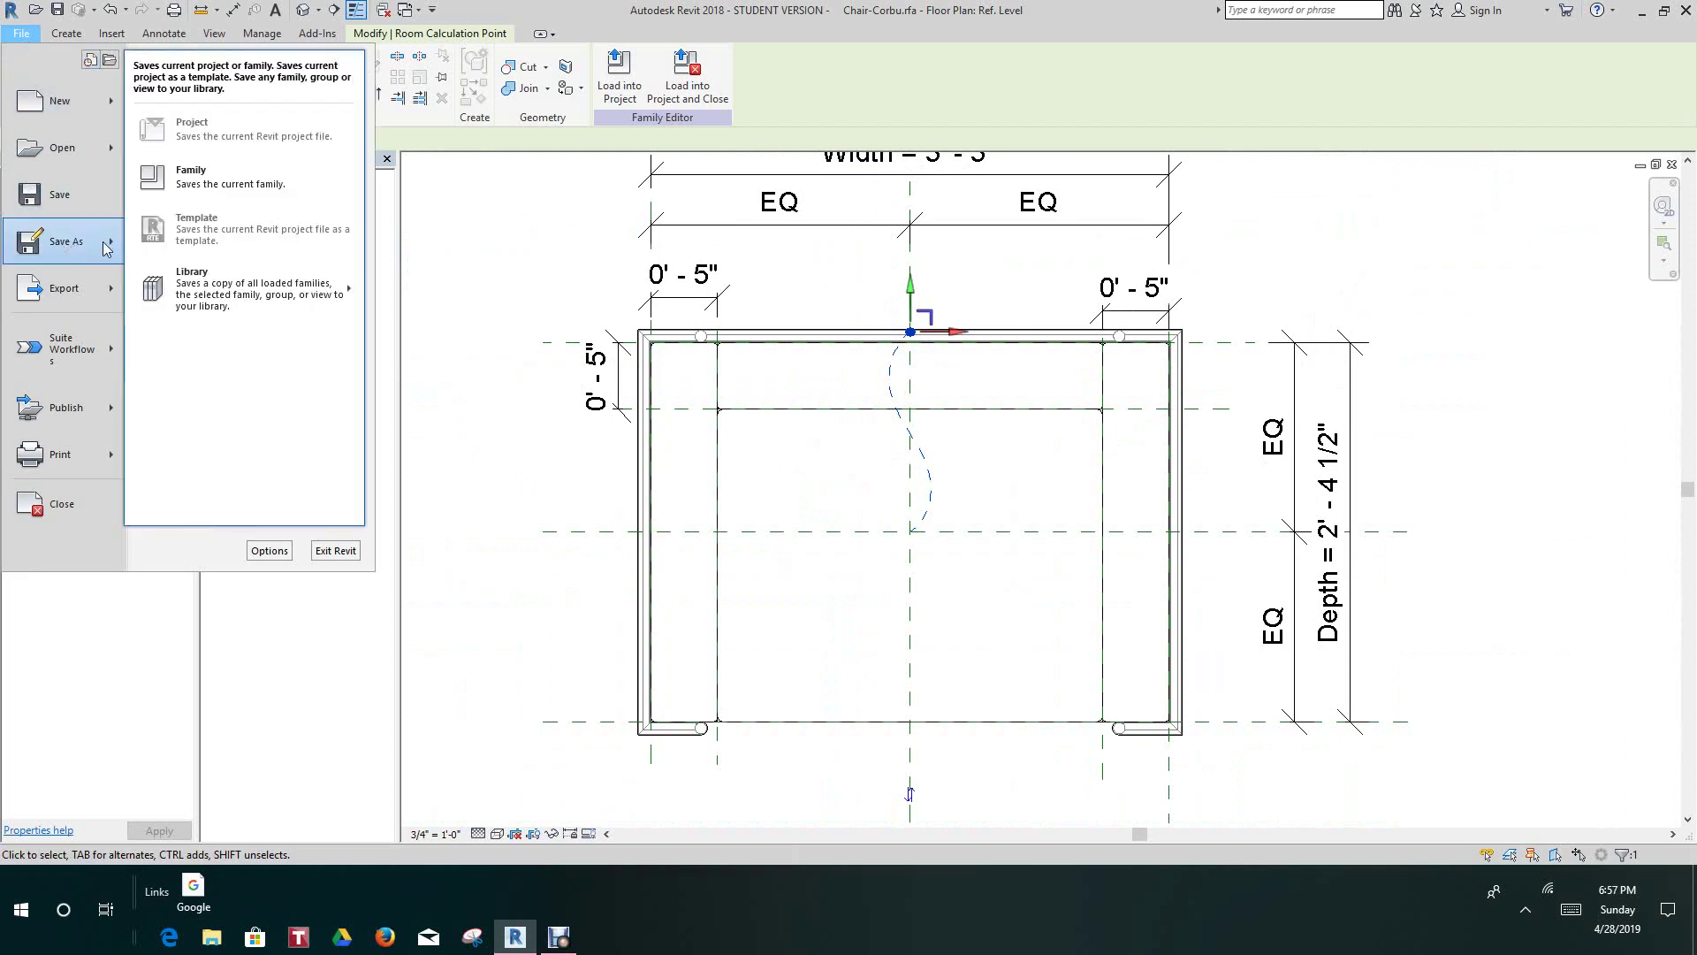
left_click(193, 181)
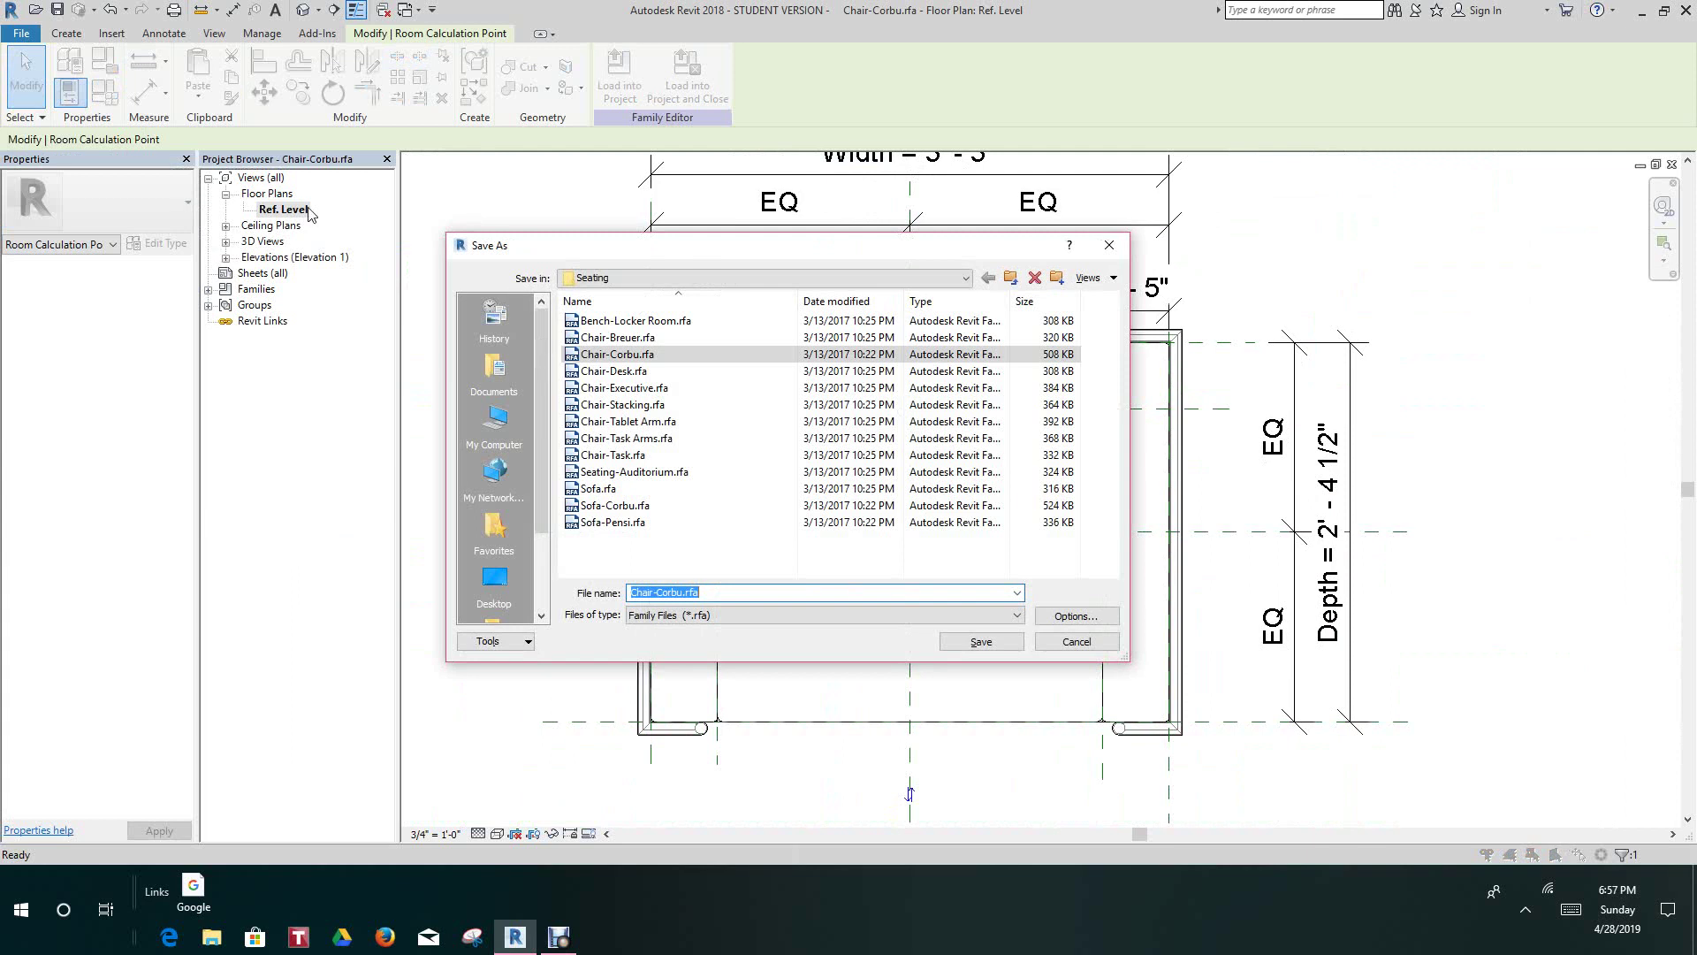
left_click(497, 581)
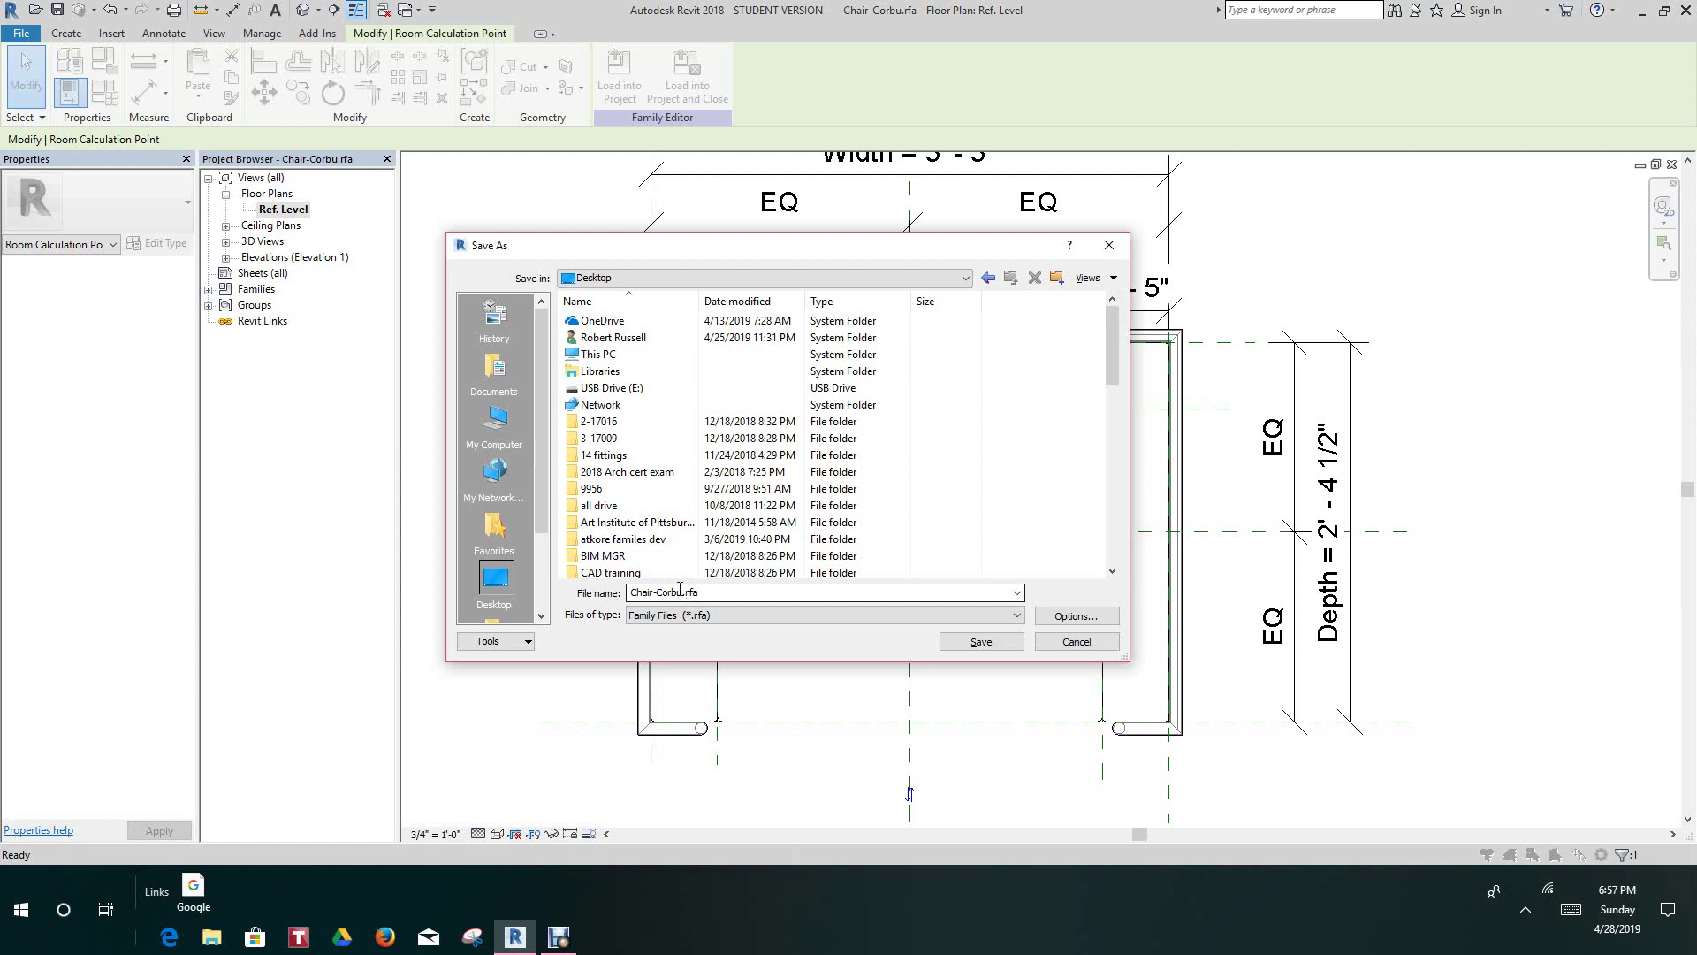
double_click(682, 590)
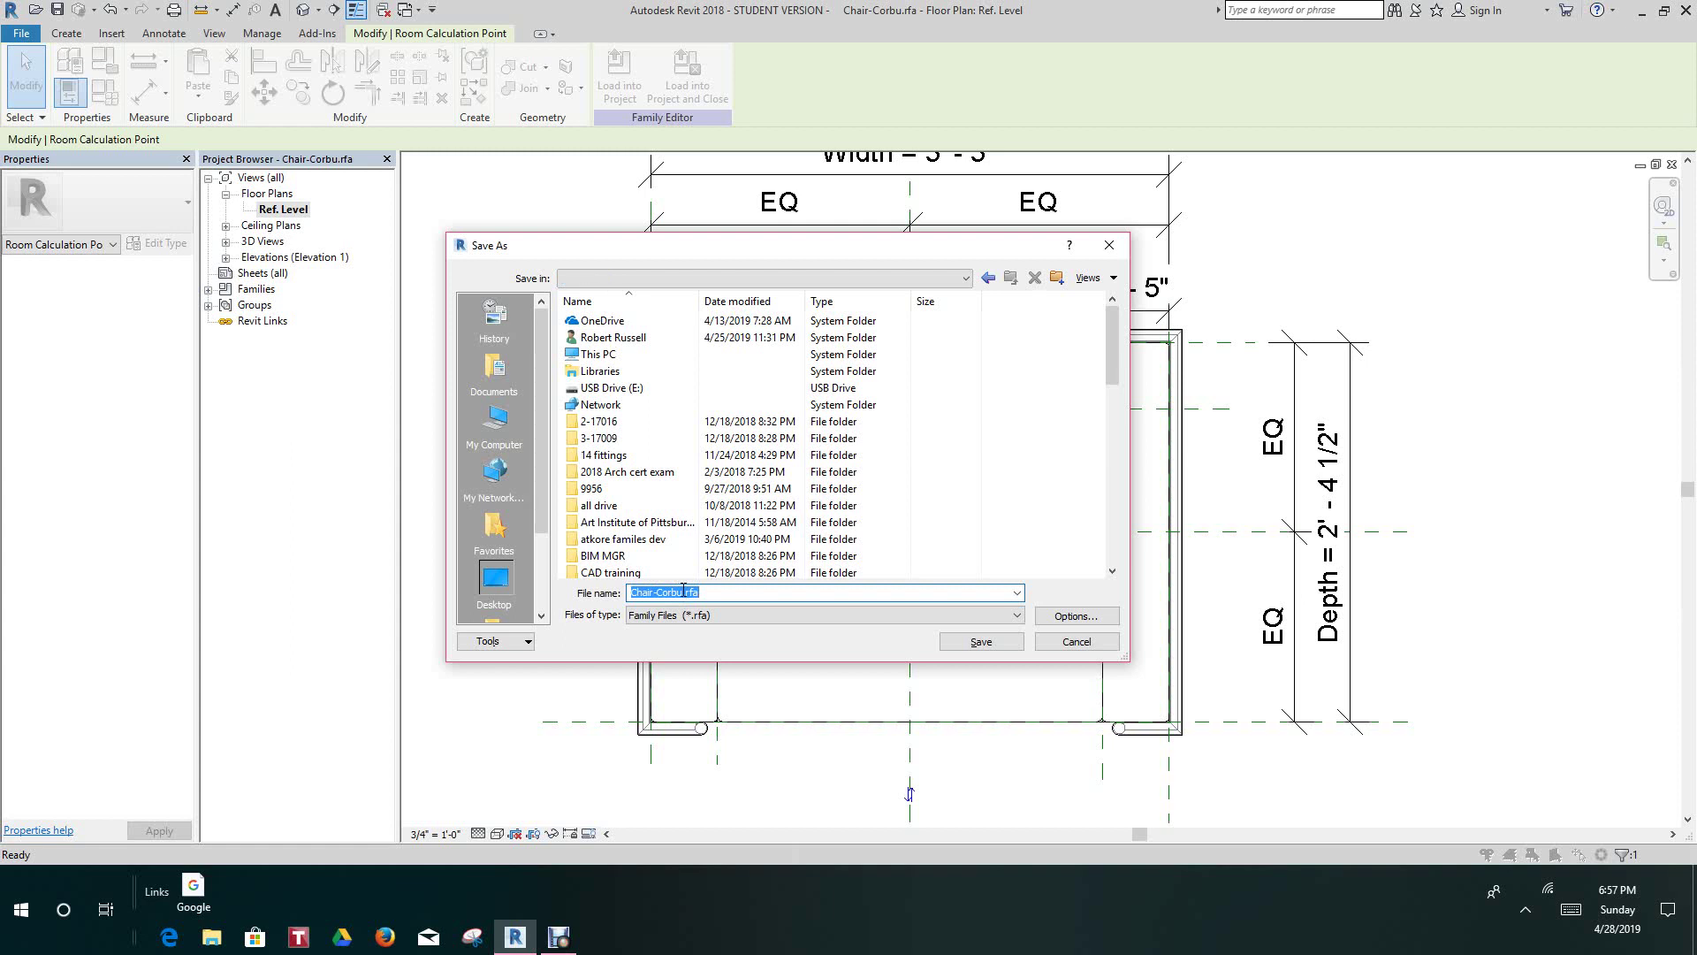
left_click(682, 591)
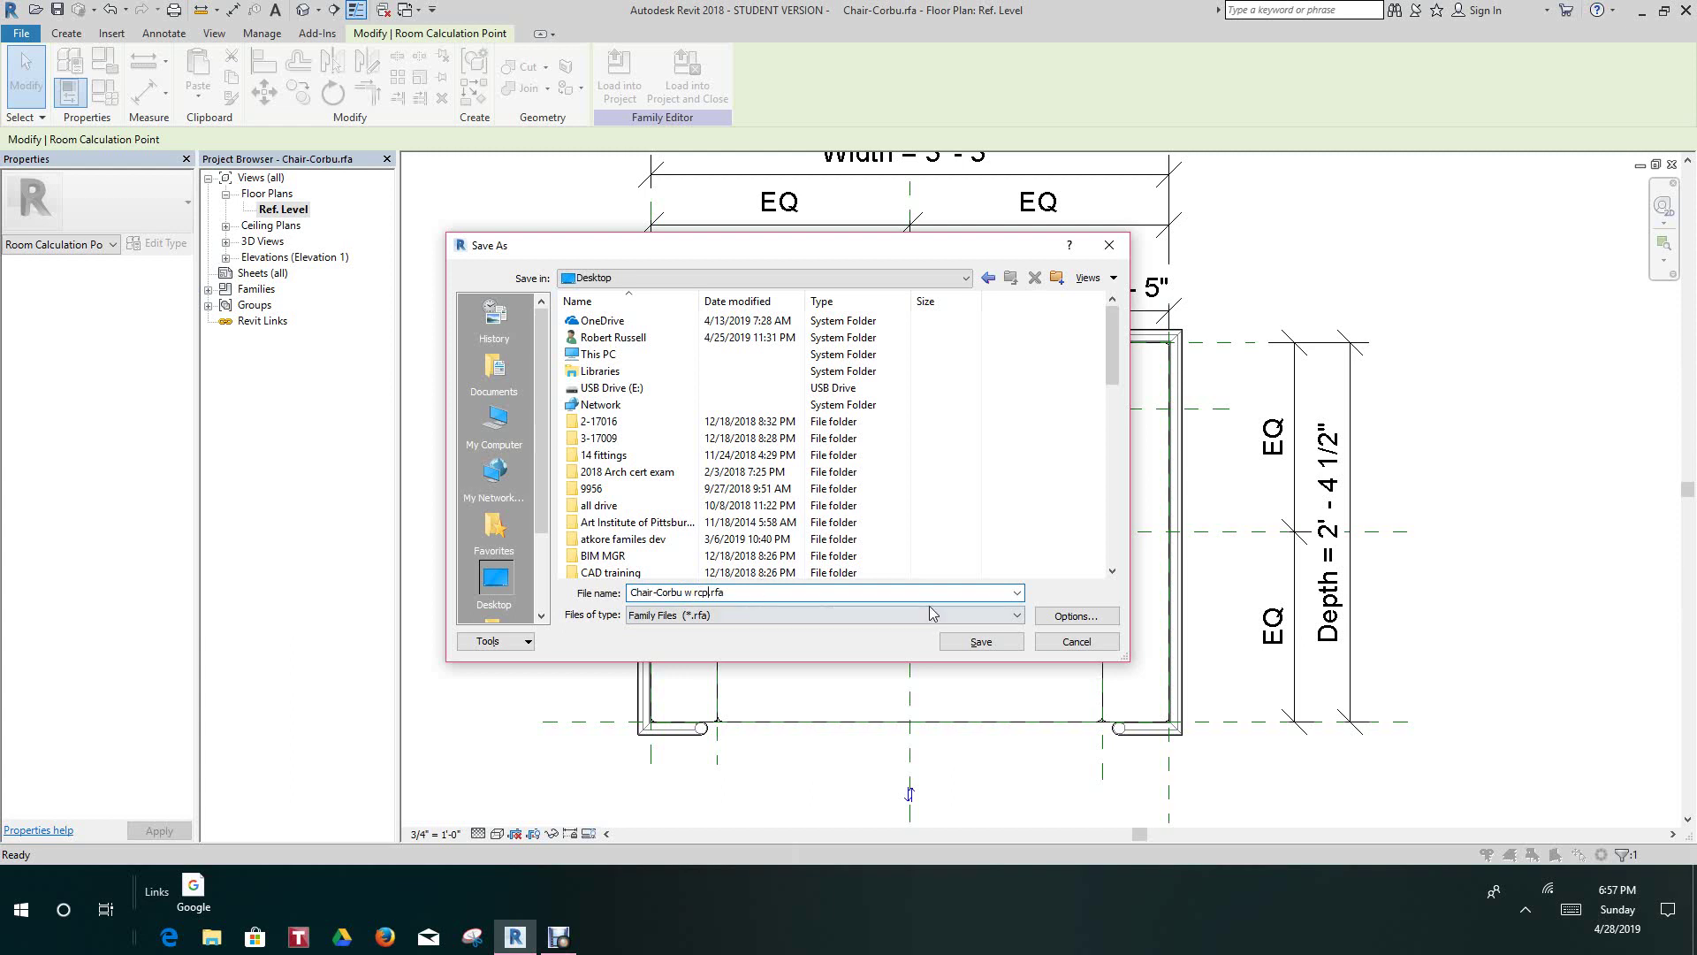
left_click(978, 644)
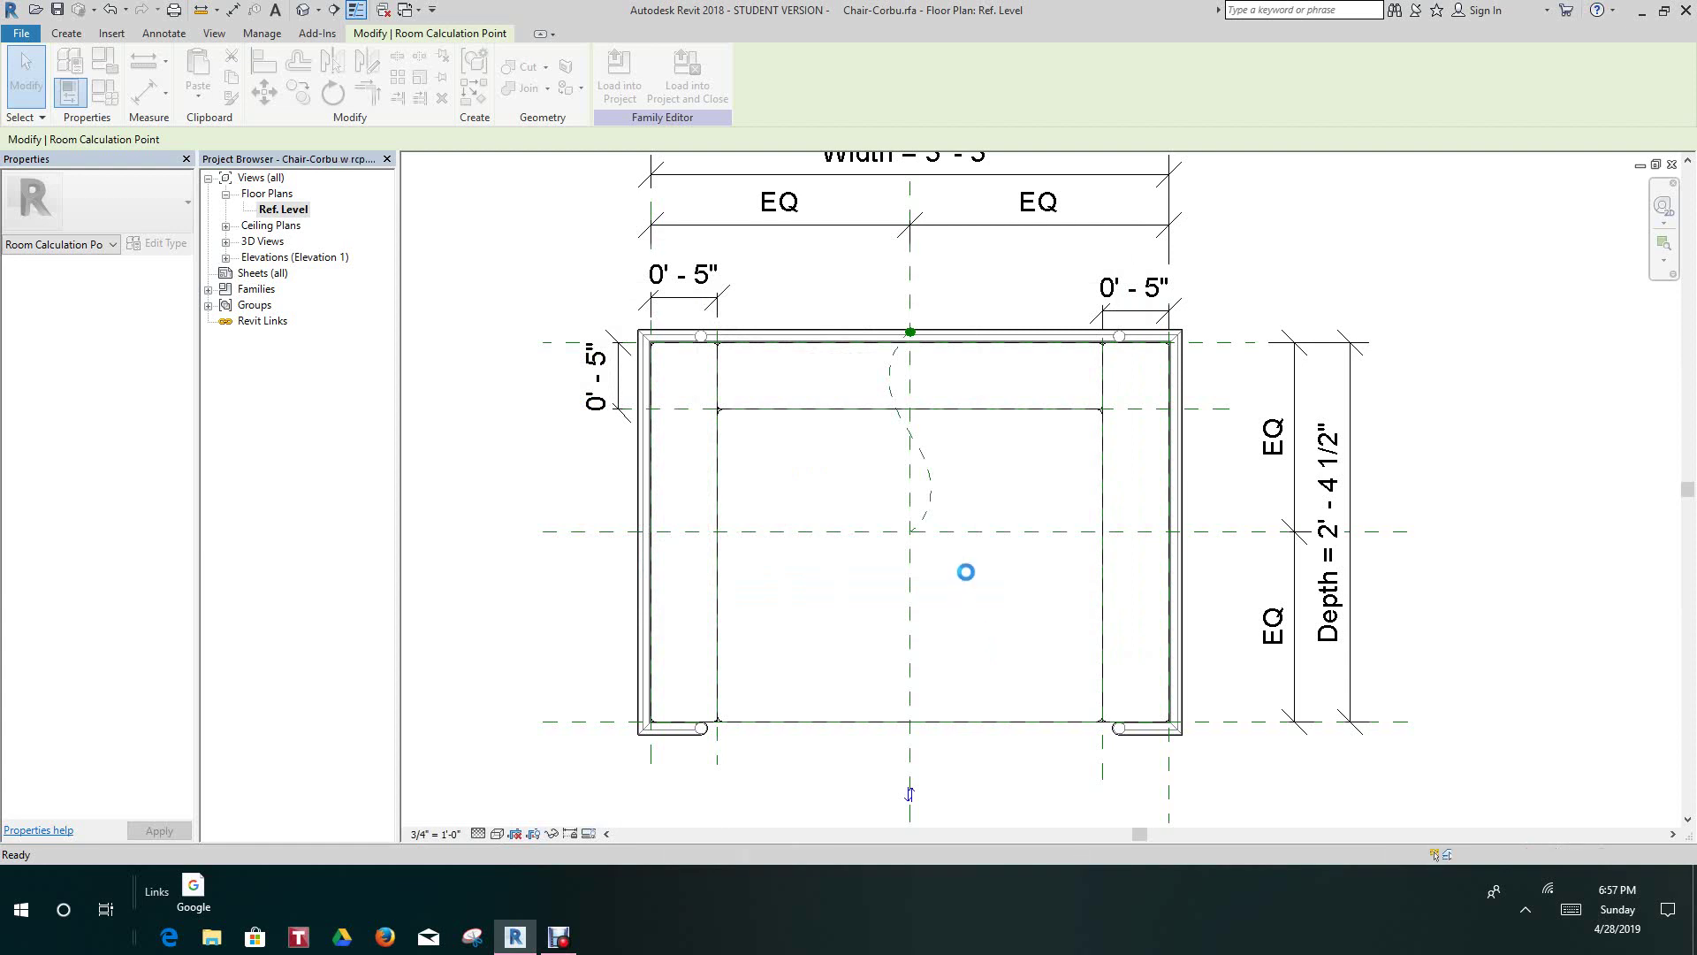
Deselect the point and load Chair-Corbu w rcp into the project.
left_click(888, 513)
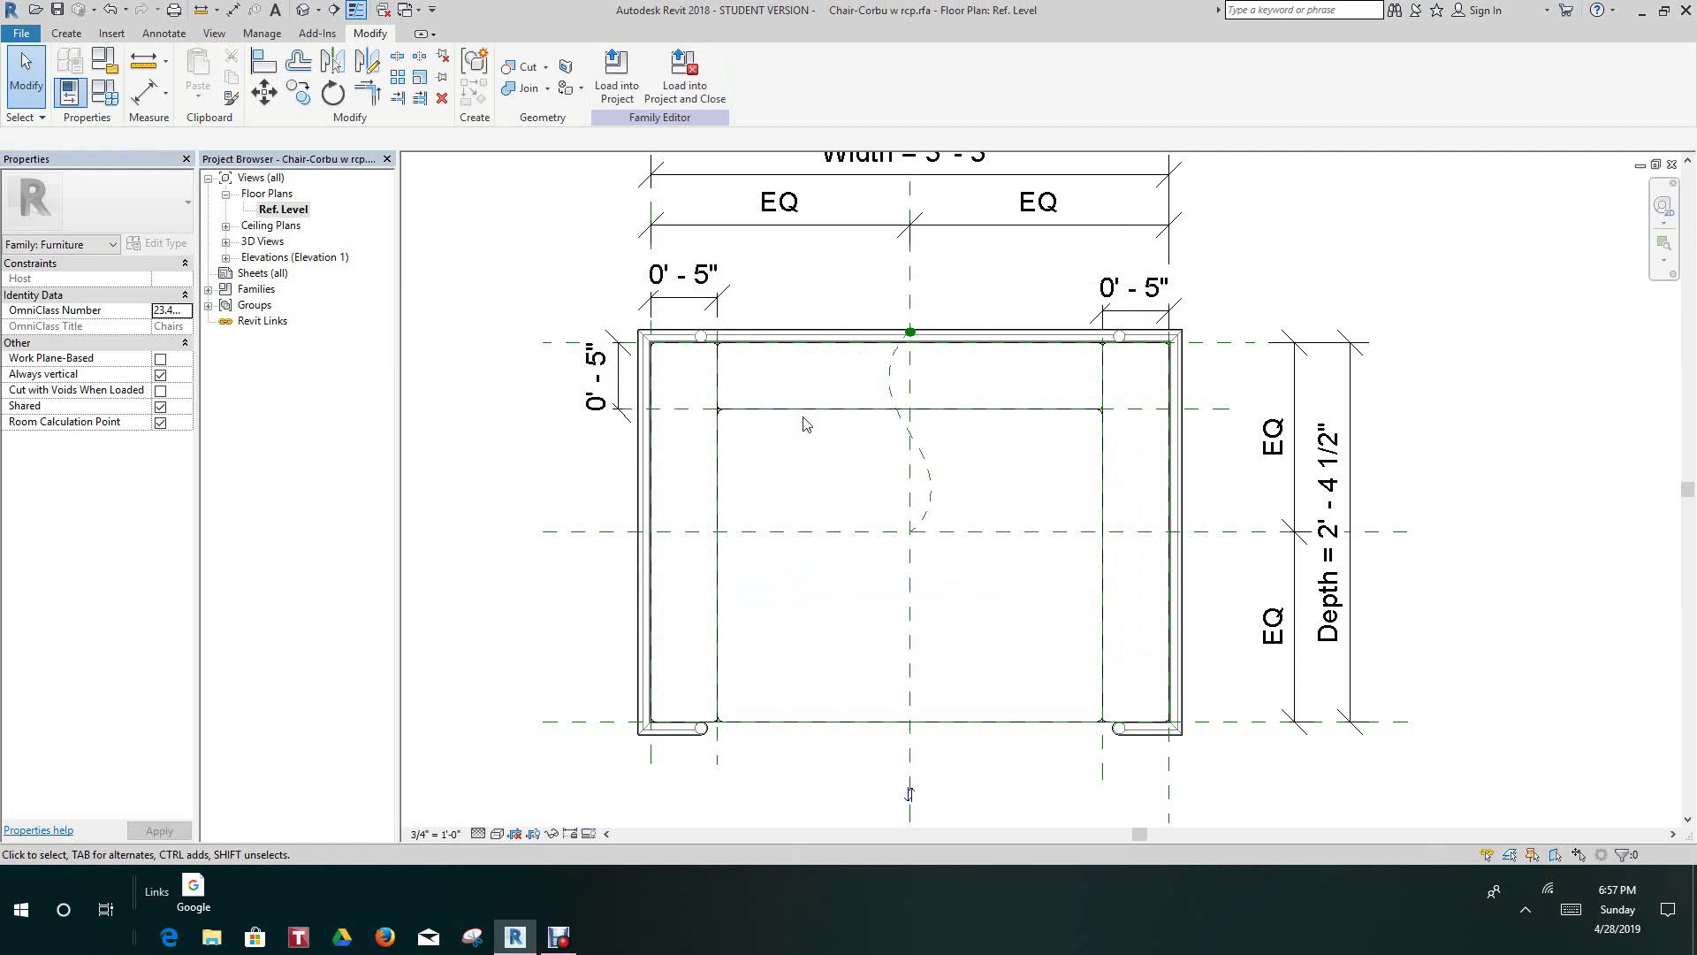
scroll(670, 166, "up", 1)
scroll(727, 345, "down", 2)
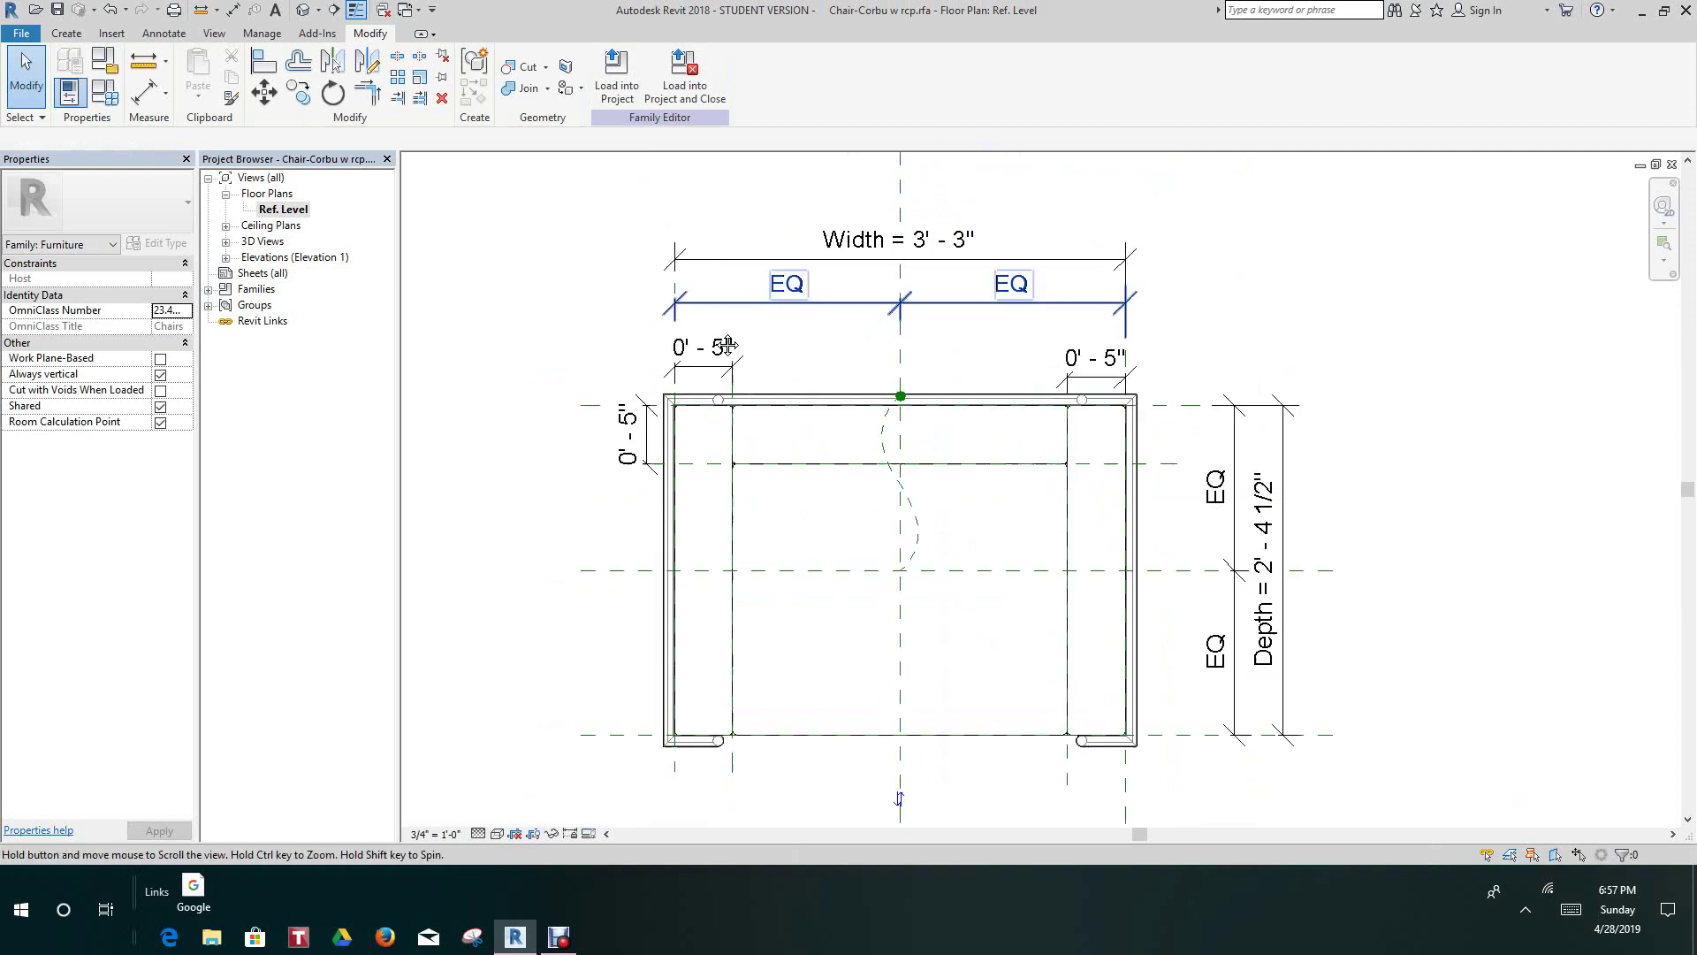
middle_click_drag(727, 345, 735, 371)
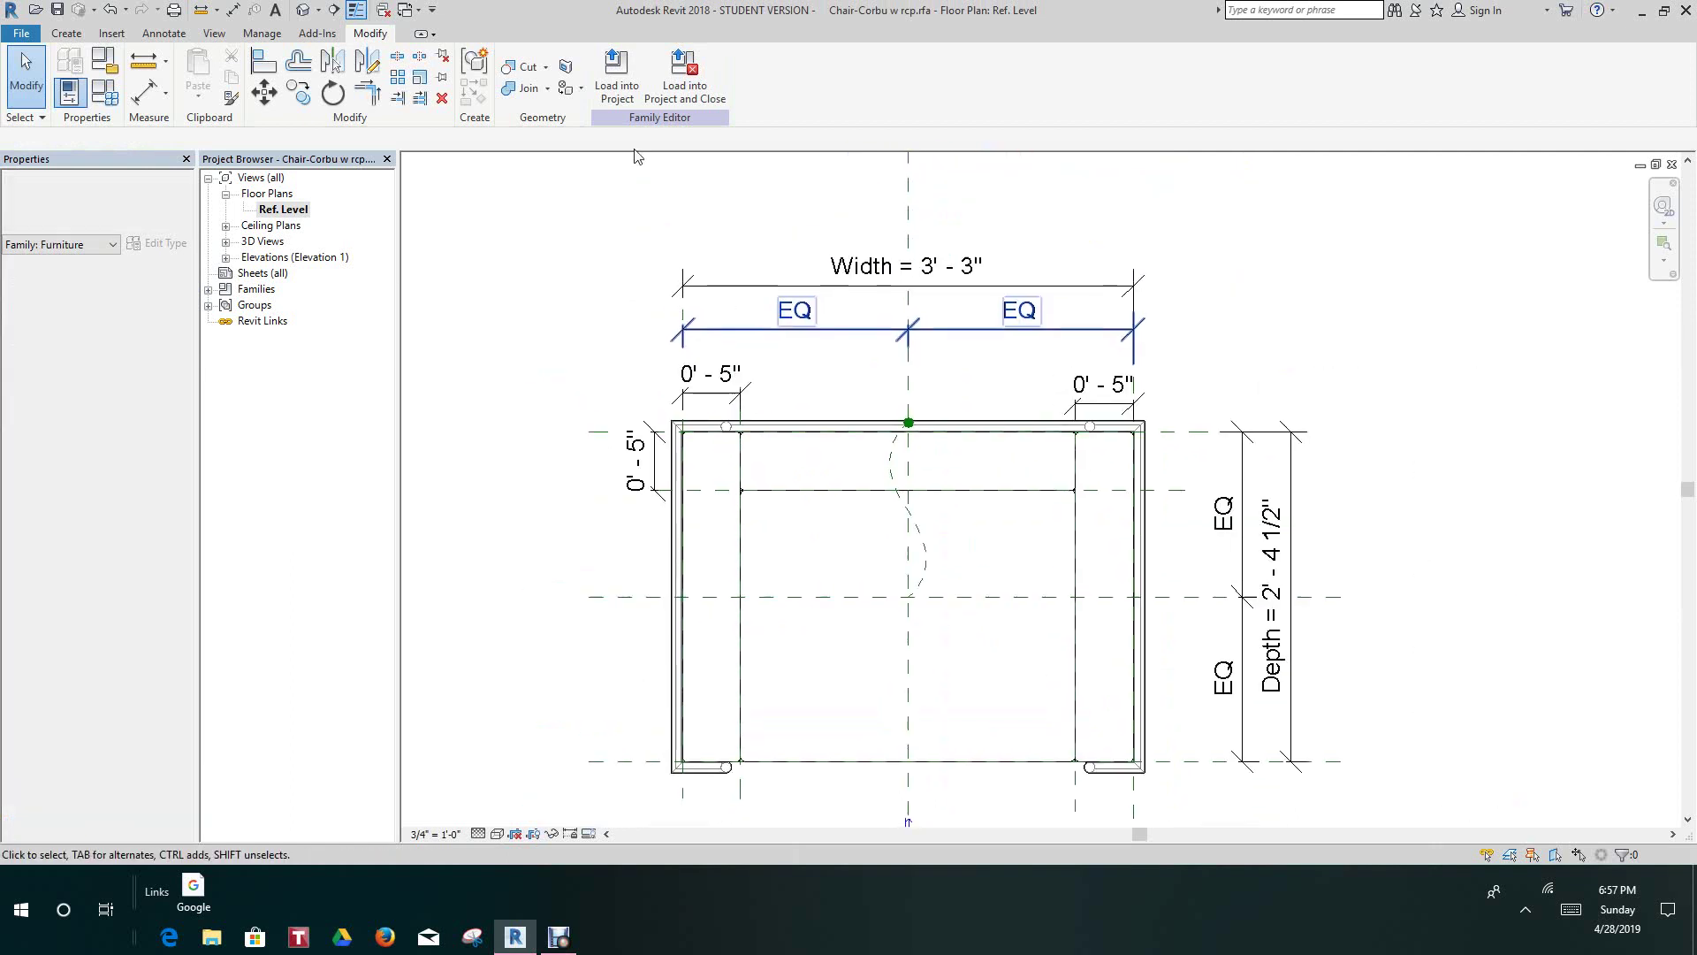
left_click(625, 87)
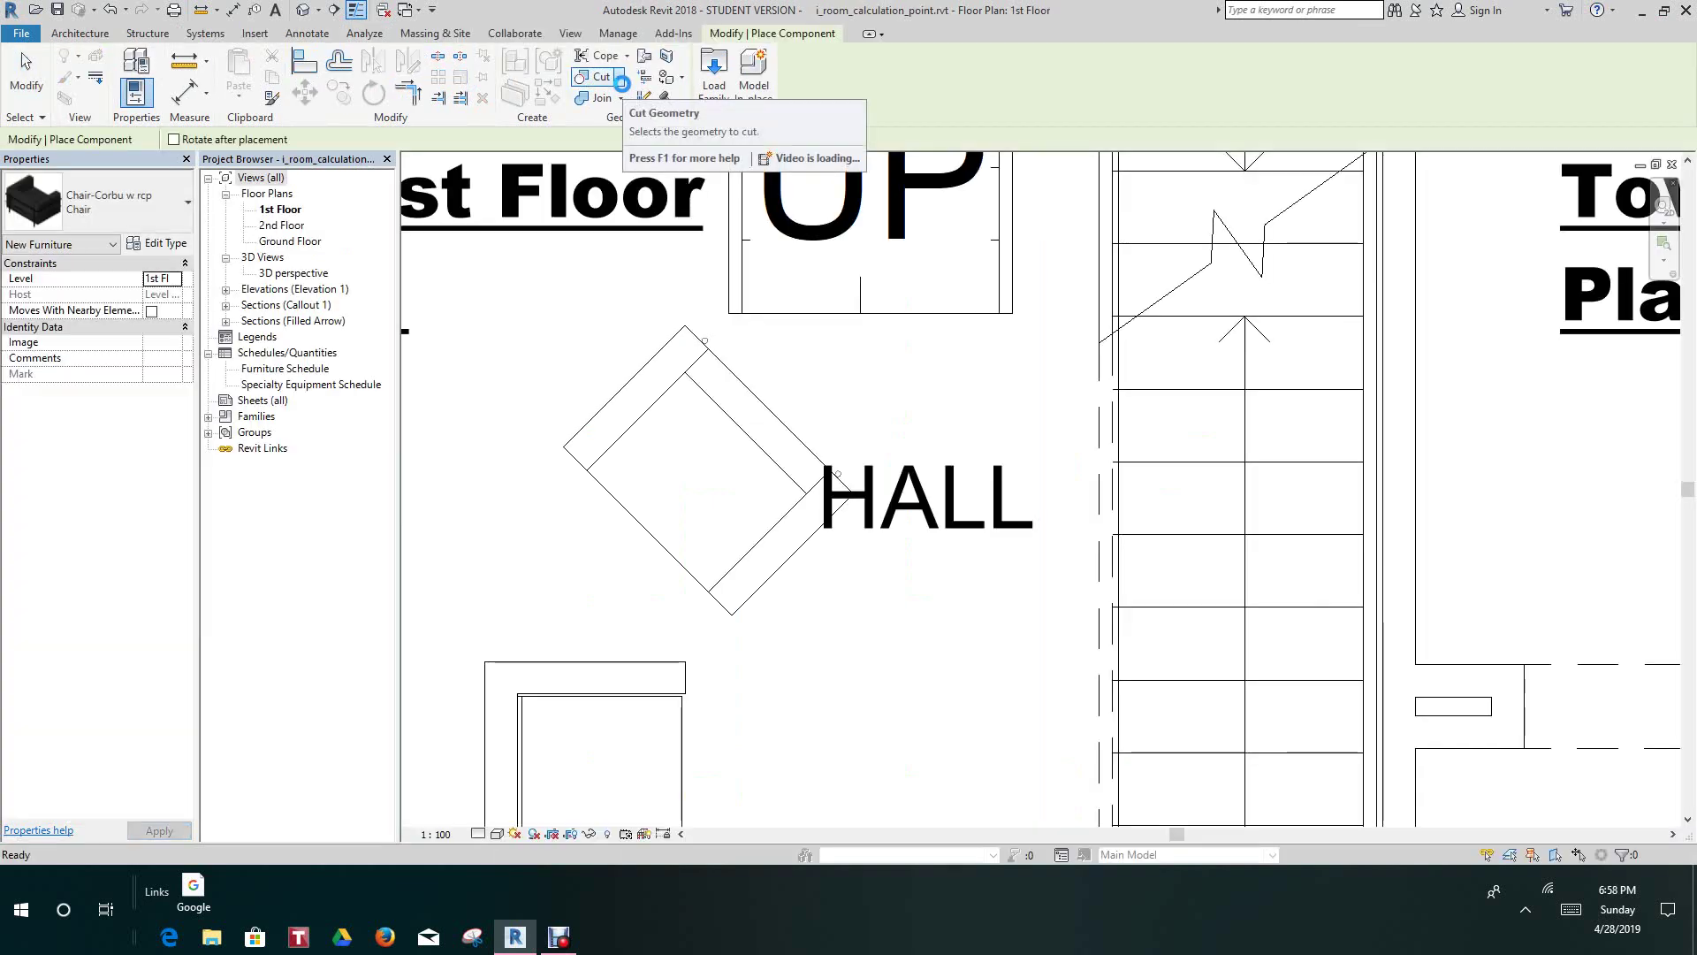
Cancel Place Component with Esc and select the existing armchair beside HALL.
scroll(976, 340, "down", 1)
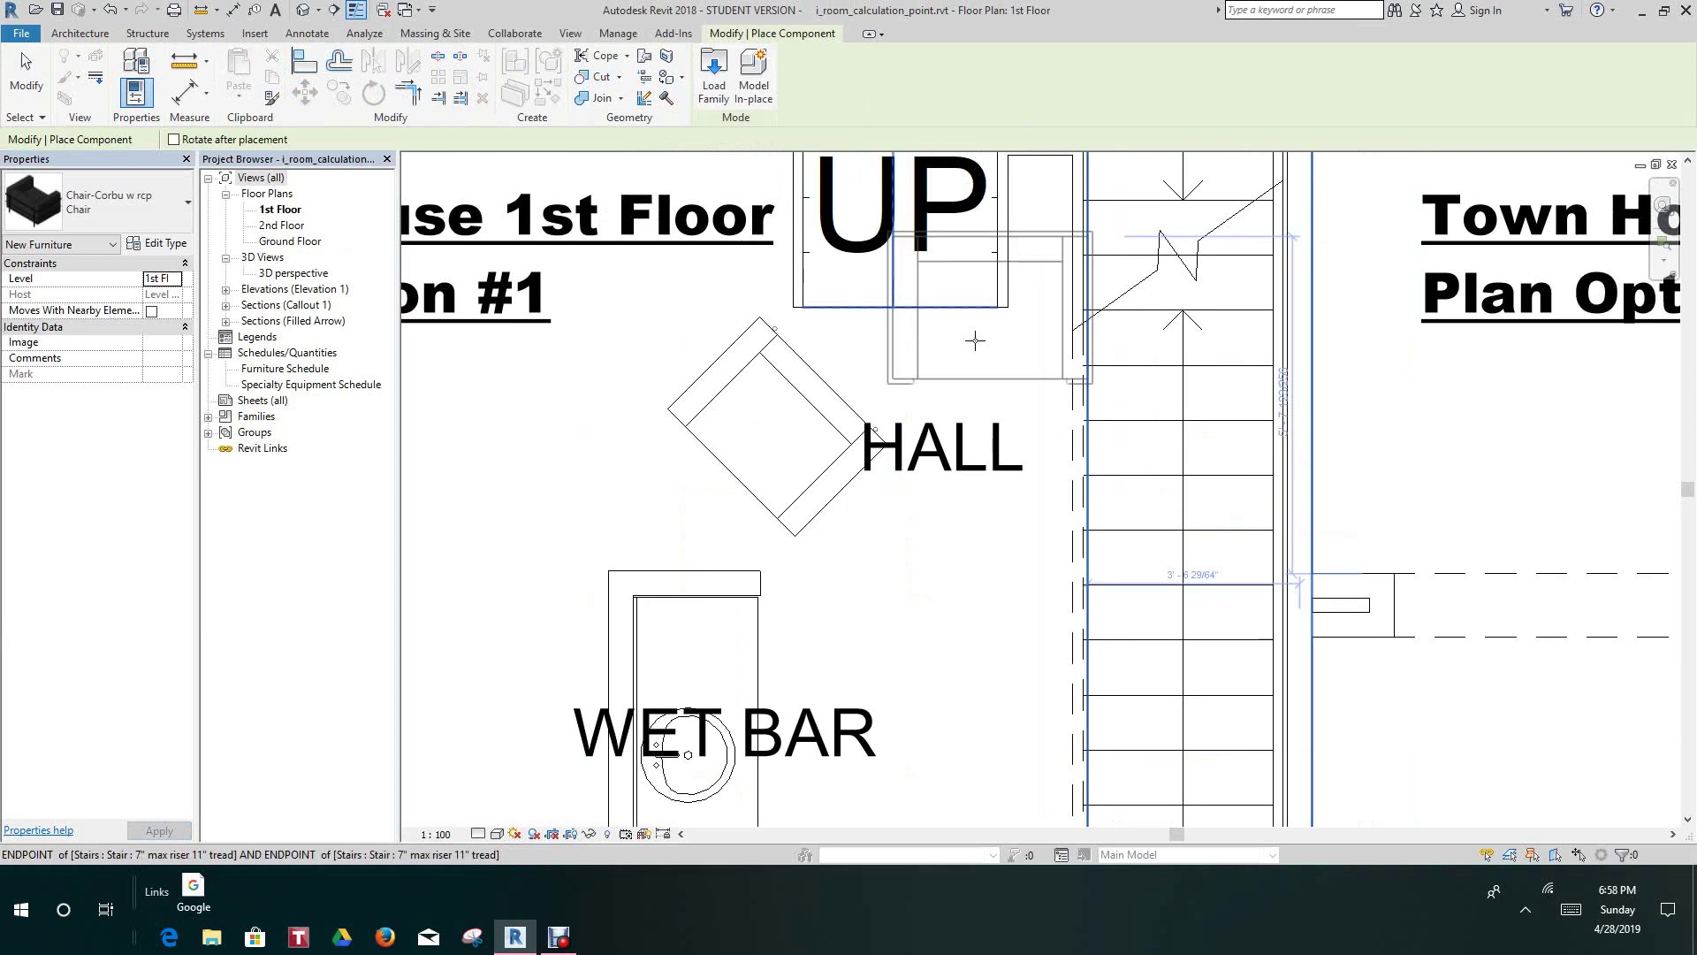
scroll(975, 340, "down", 3)
scroll(989, 324, "up", 2)
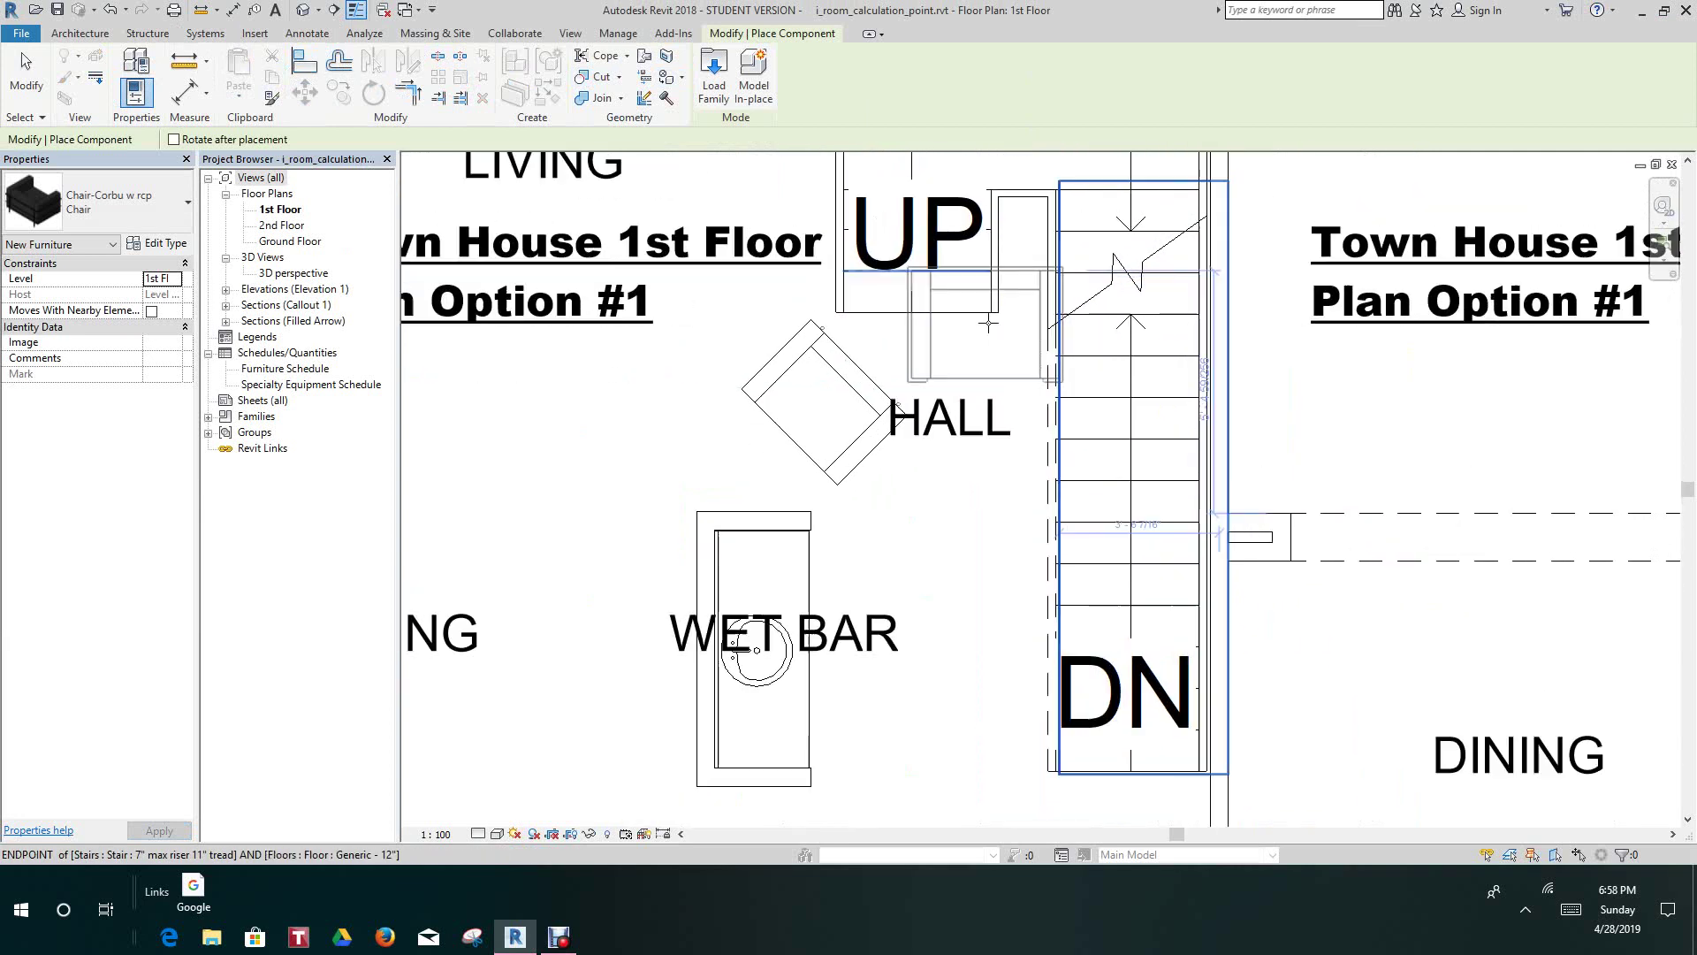
key("Escape")
key("Escape")
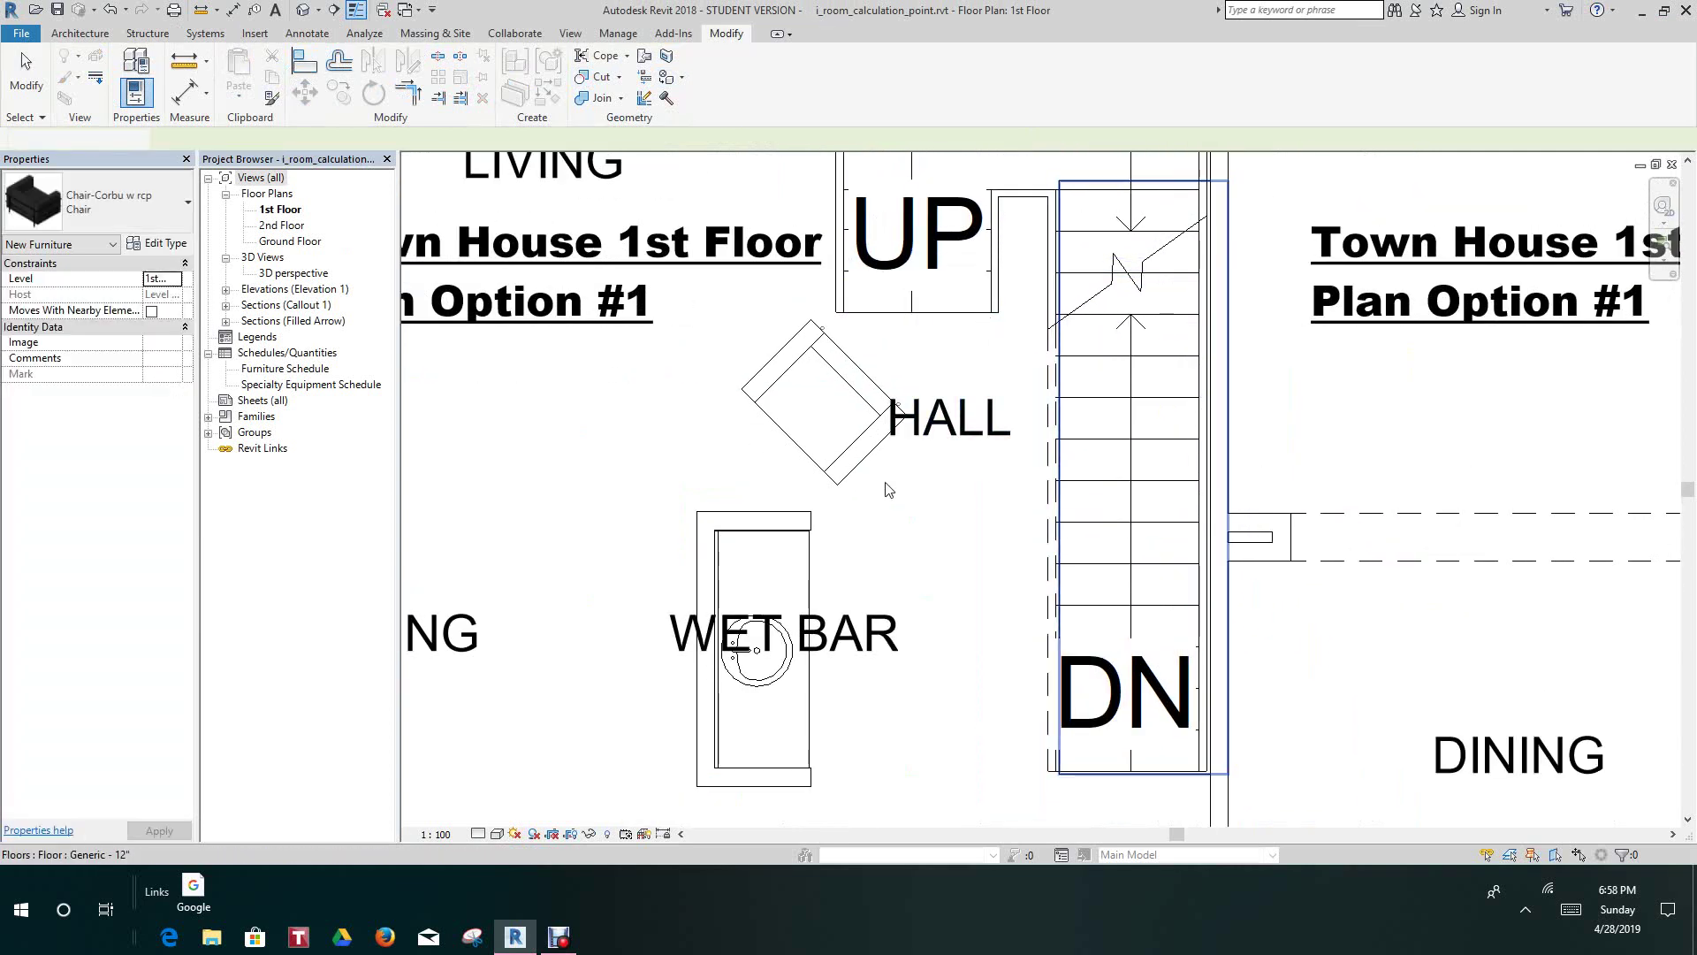
left_click(820, 468)
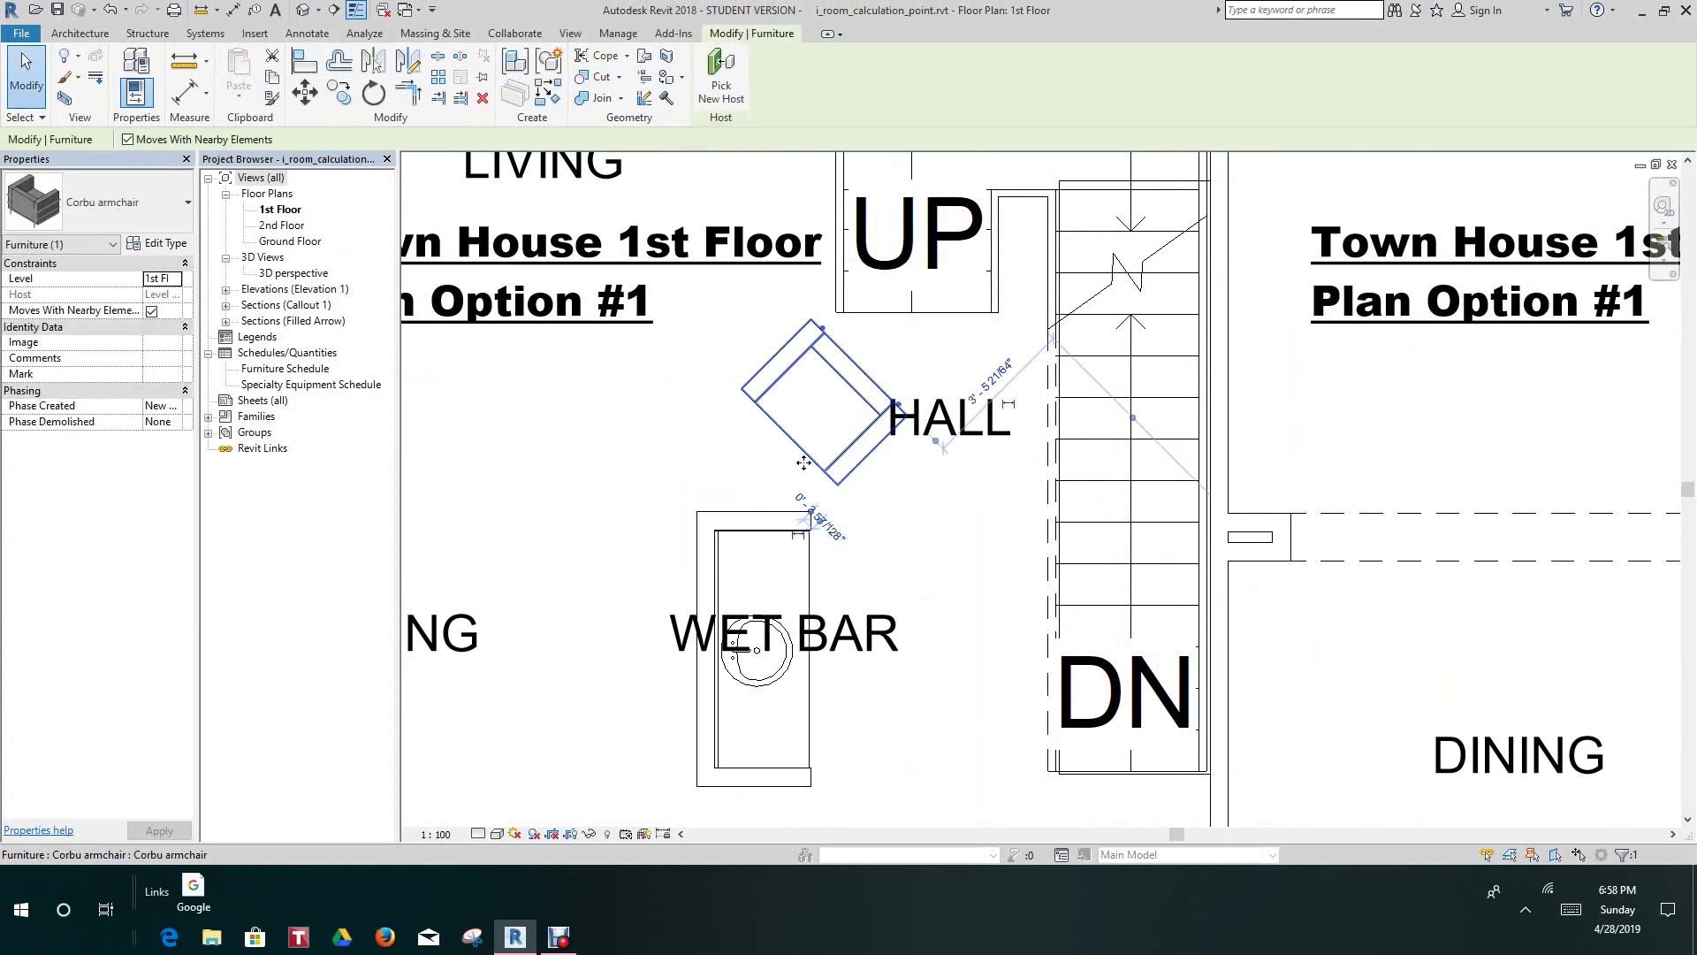
scroll(805, 422, "down", 4)
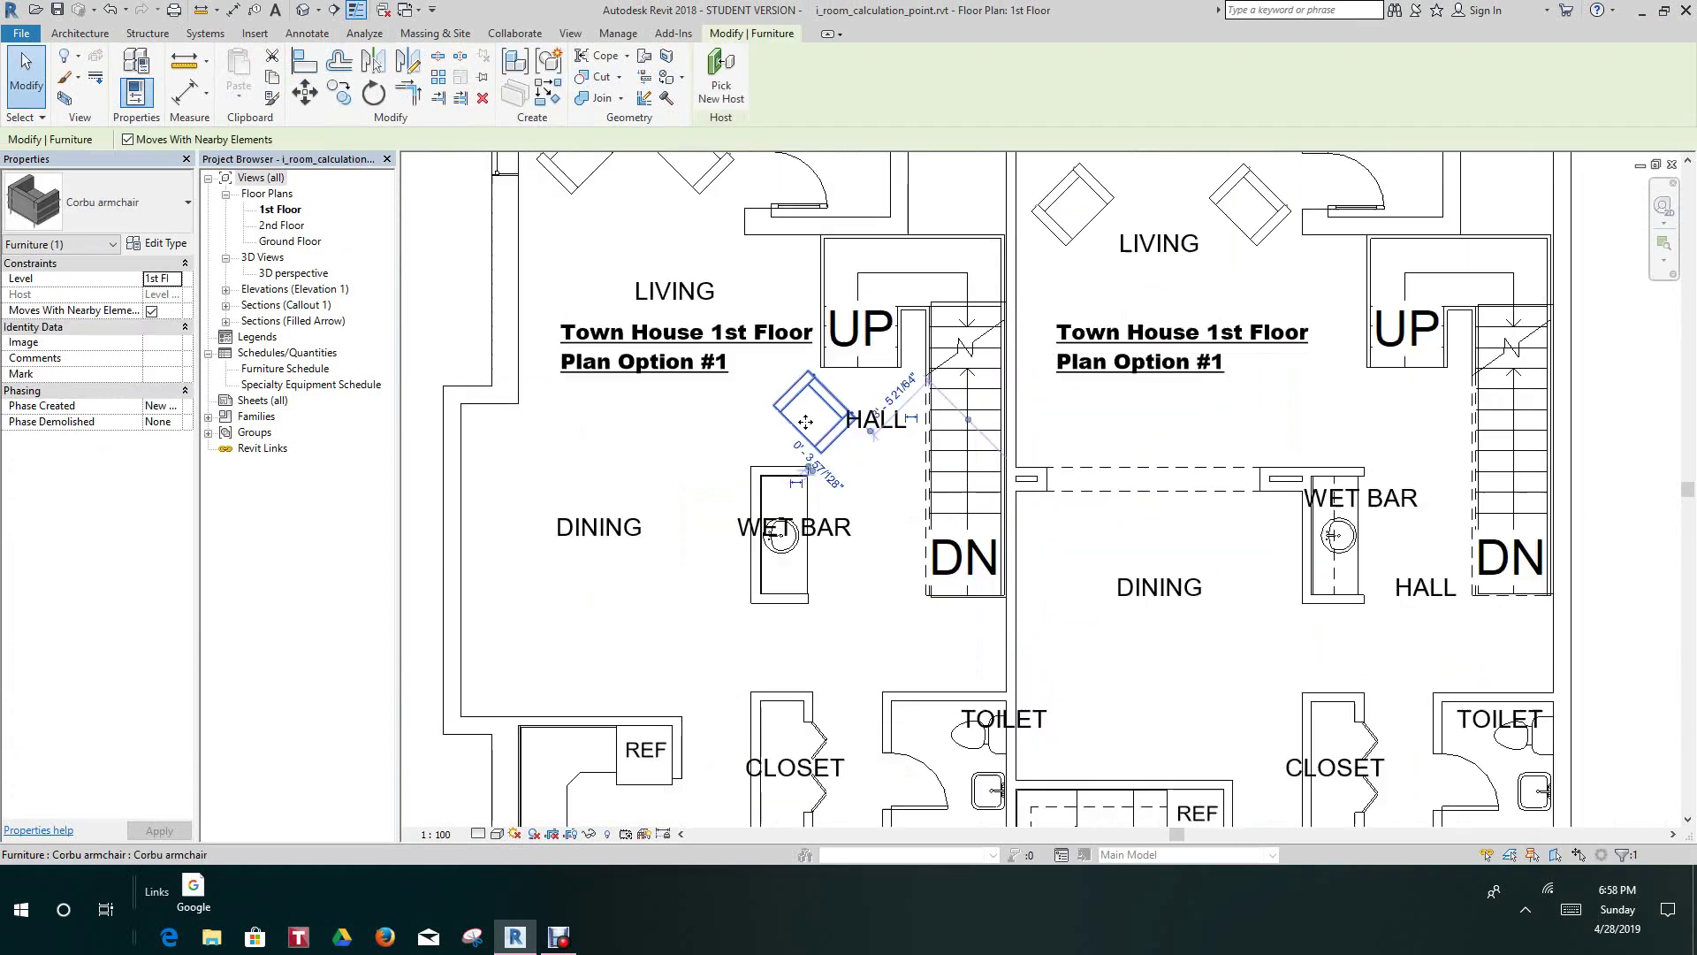
scroll(805, 422, "up", 3)
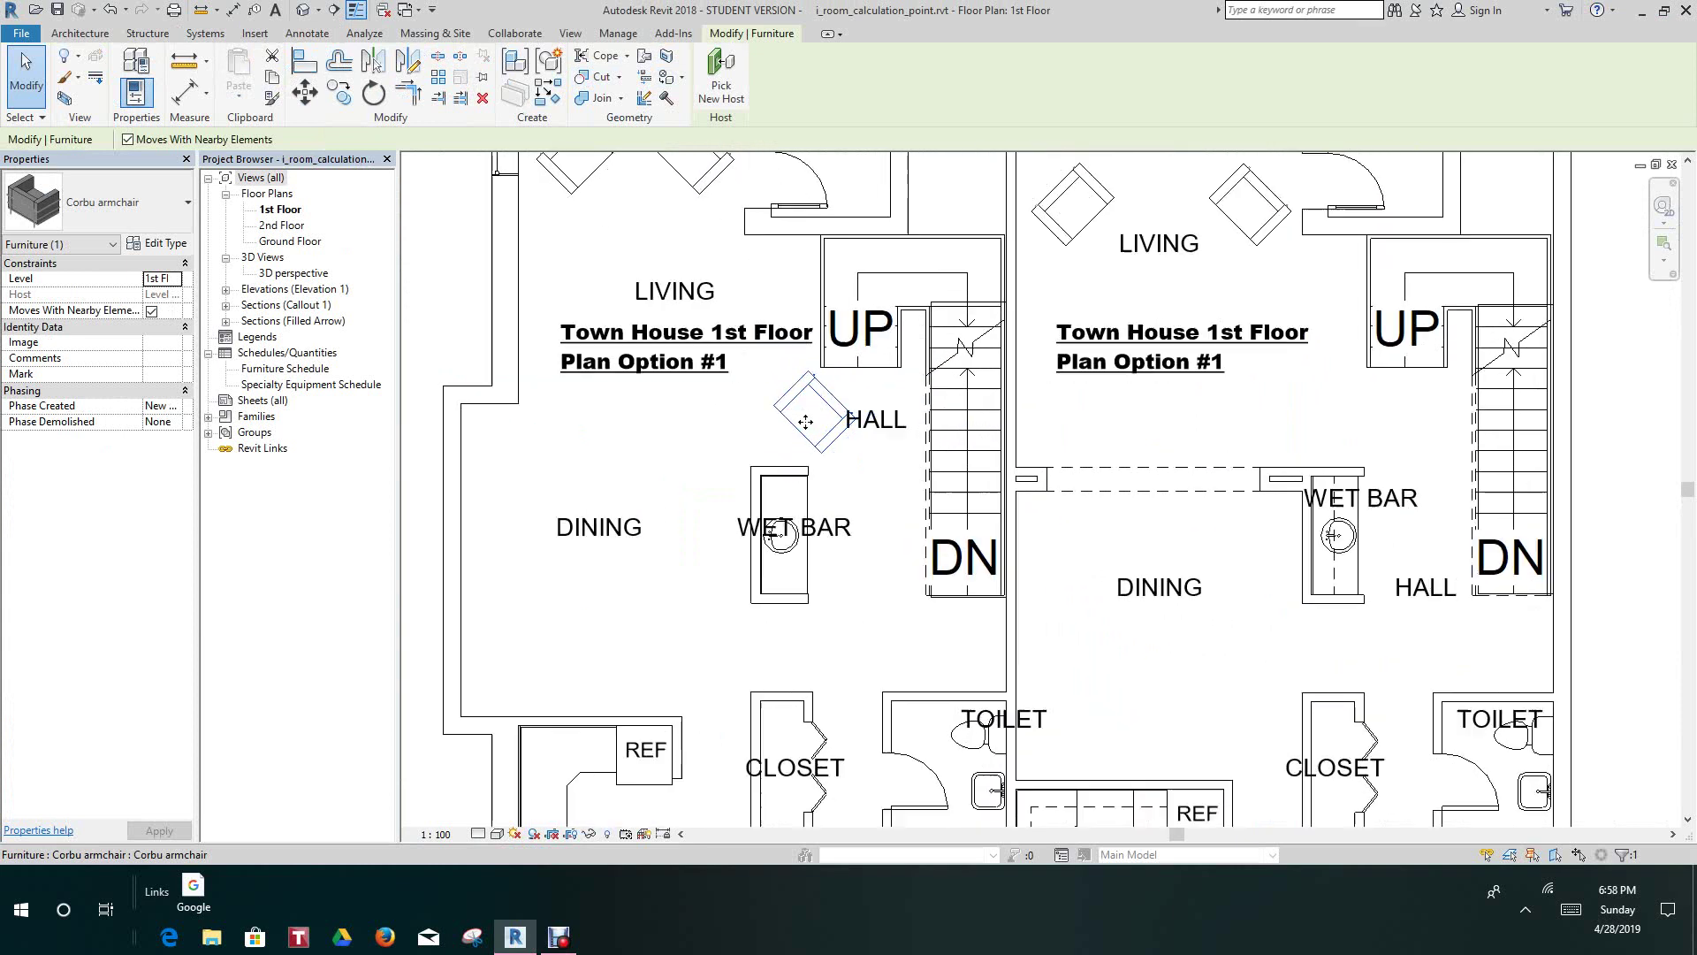
Select all five armchairs via Select All Instances > Visible in View.
right_click(805, 422)
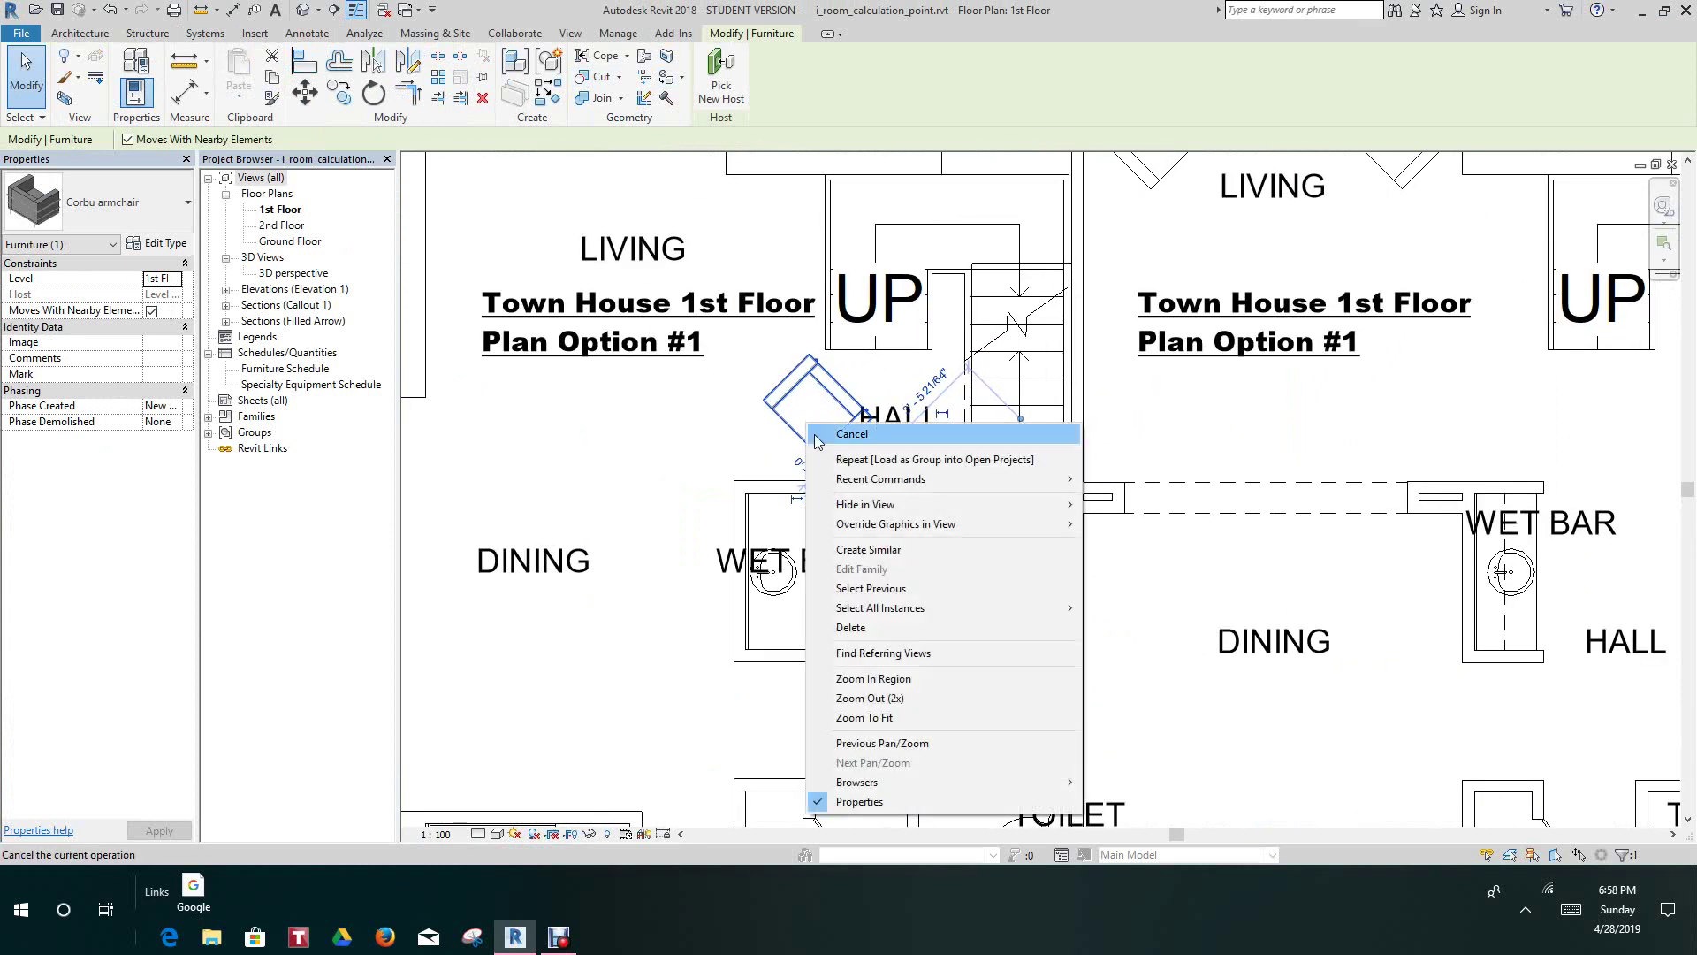
mouse_move(869, 613)
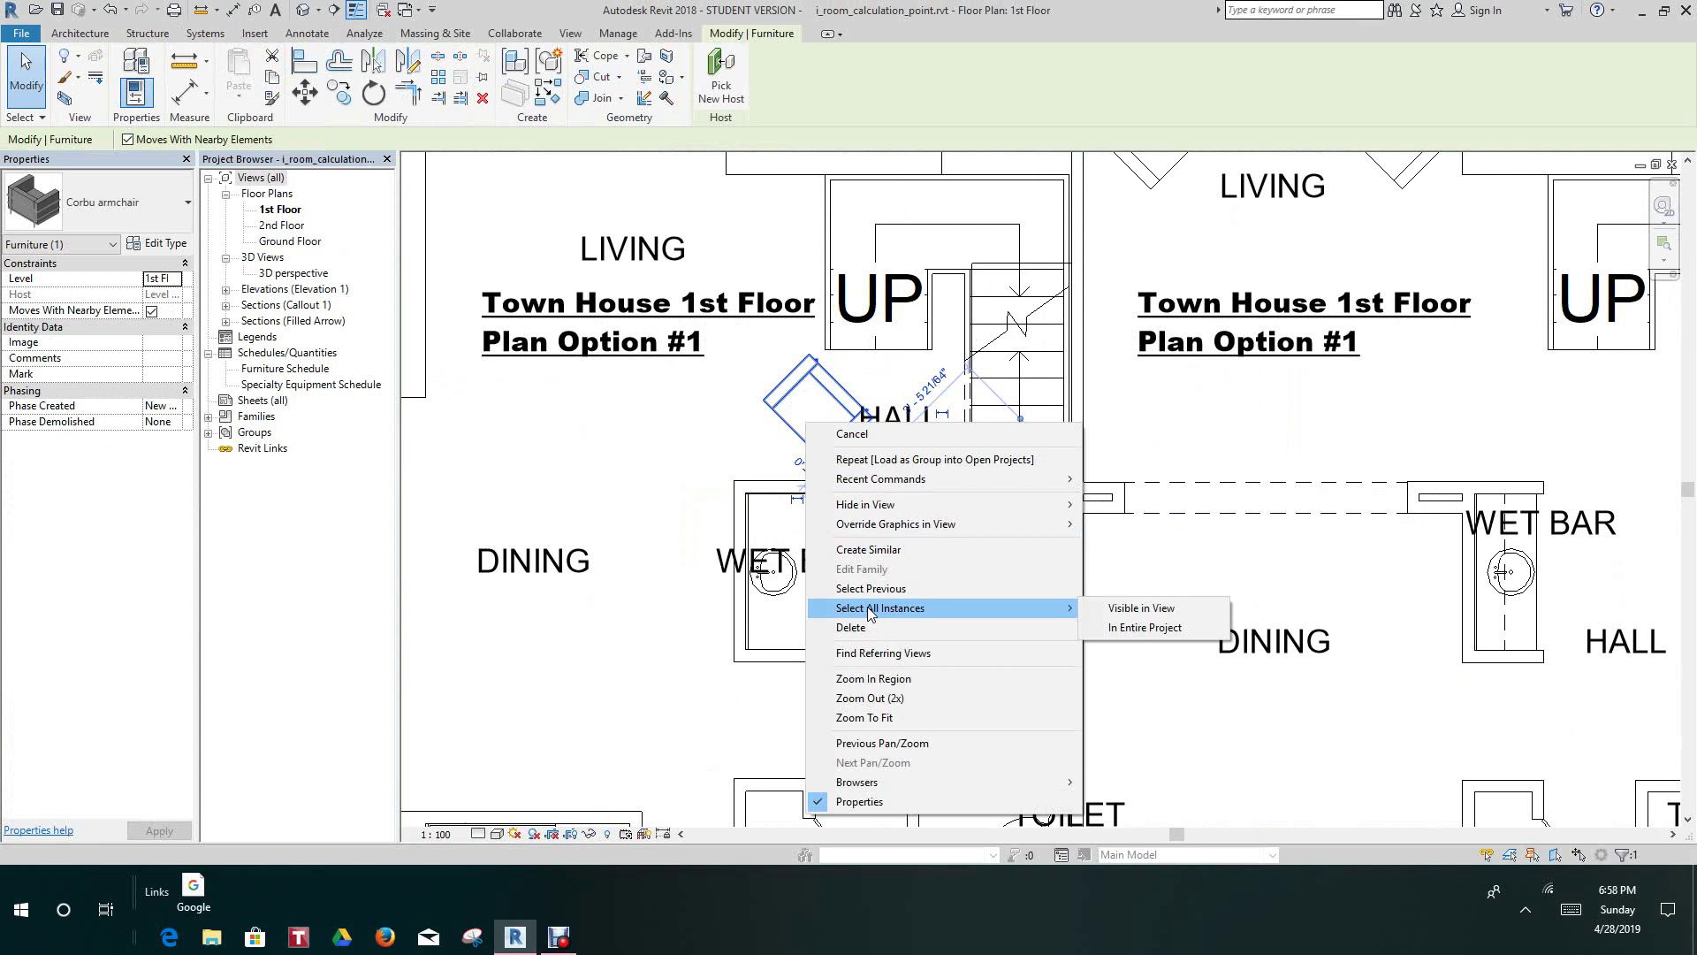
left_click(1140, 609)
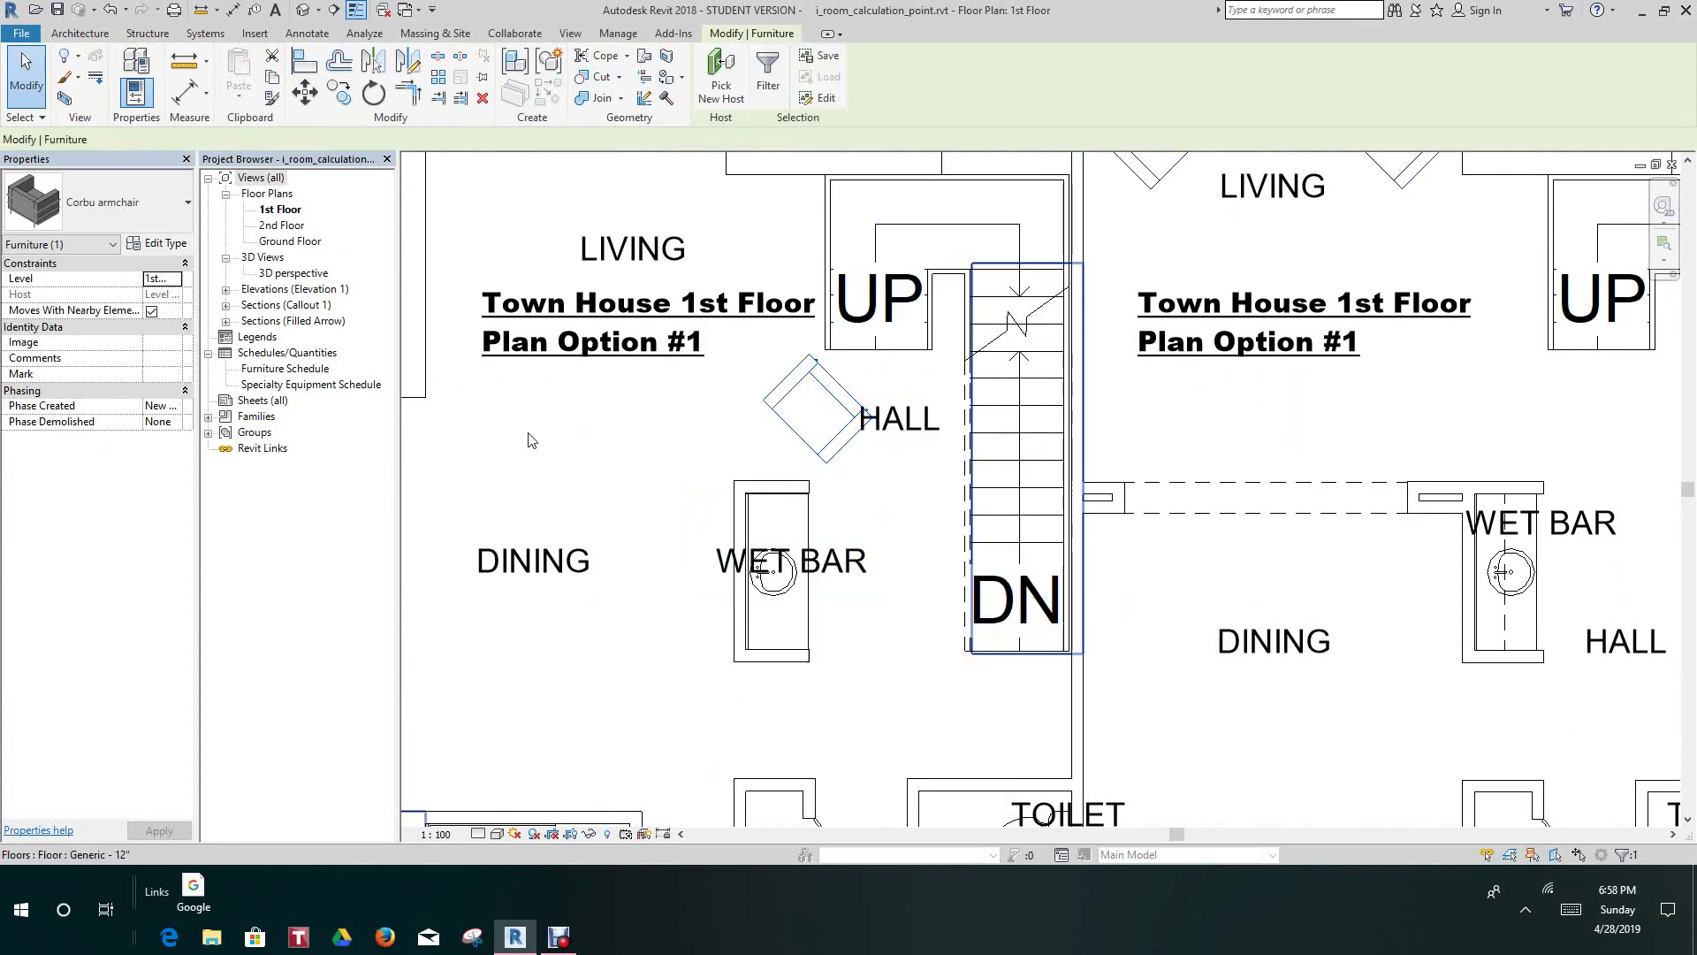
left_click(188, 202)
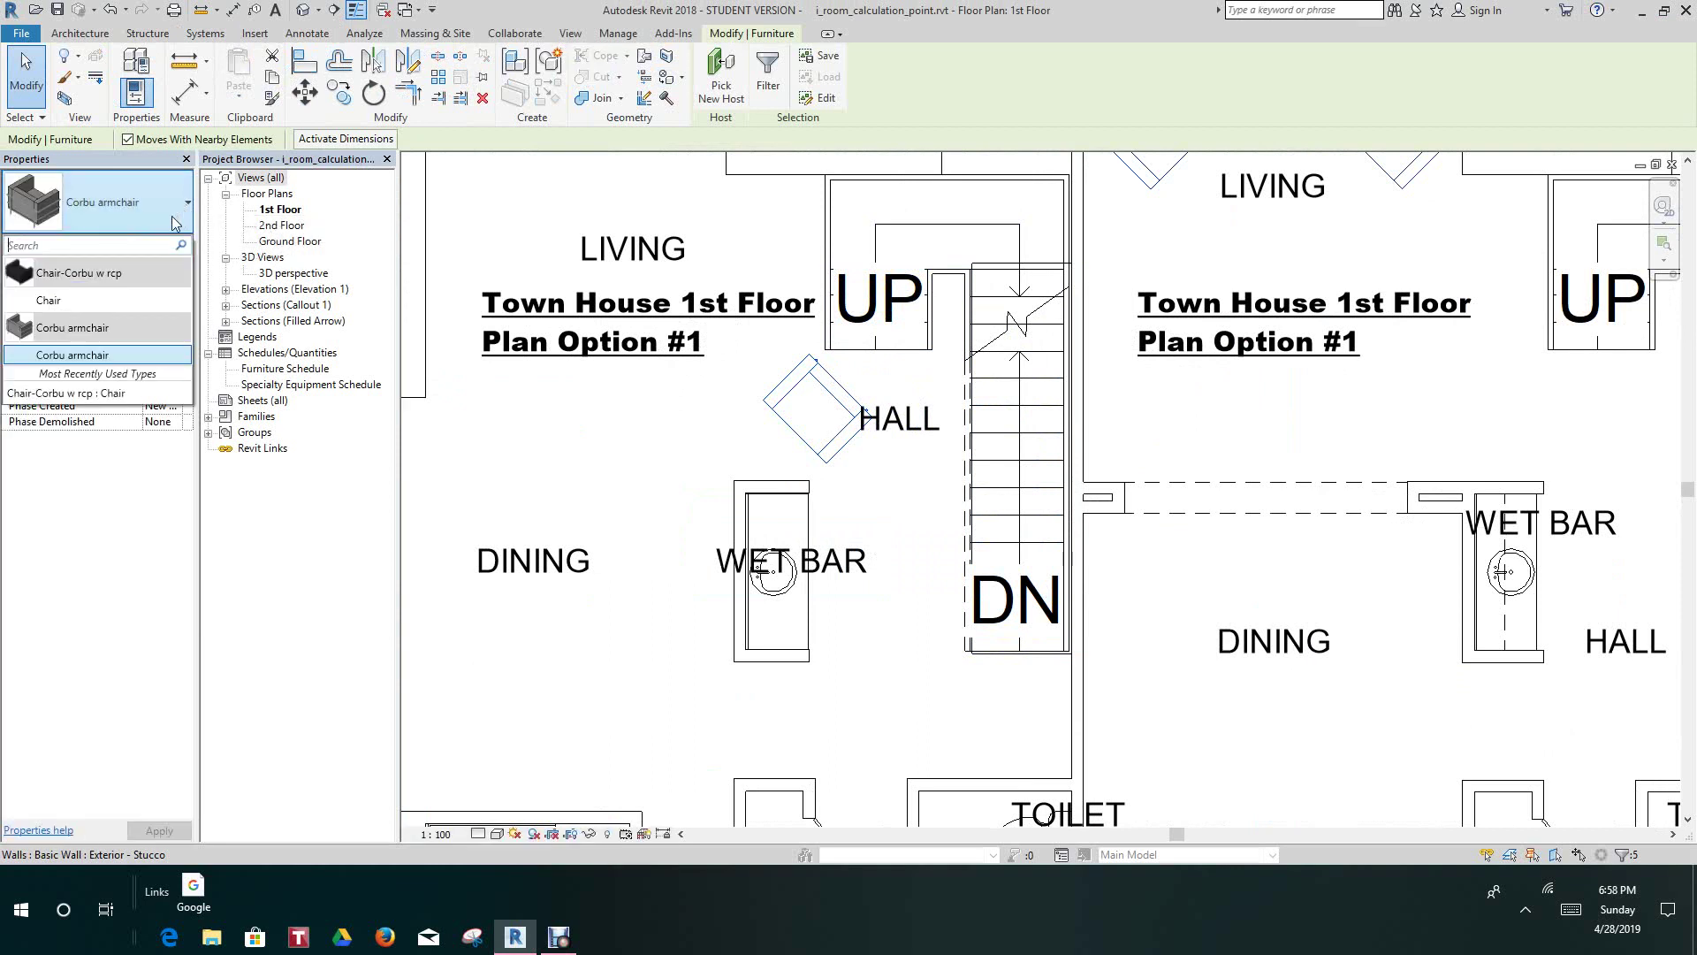
Switch the five armchairs to Chair-Corbu w rcp : Chair and tile the views with WT.
left_click(48, 301)
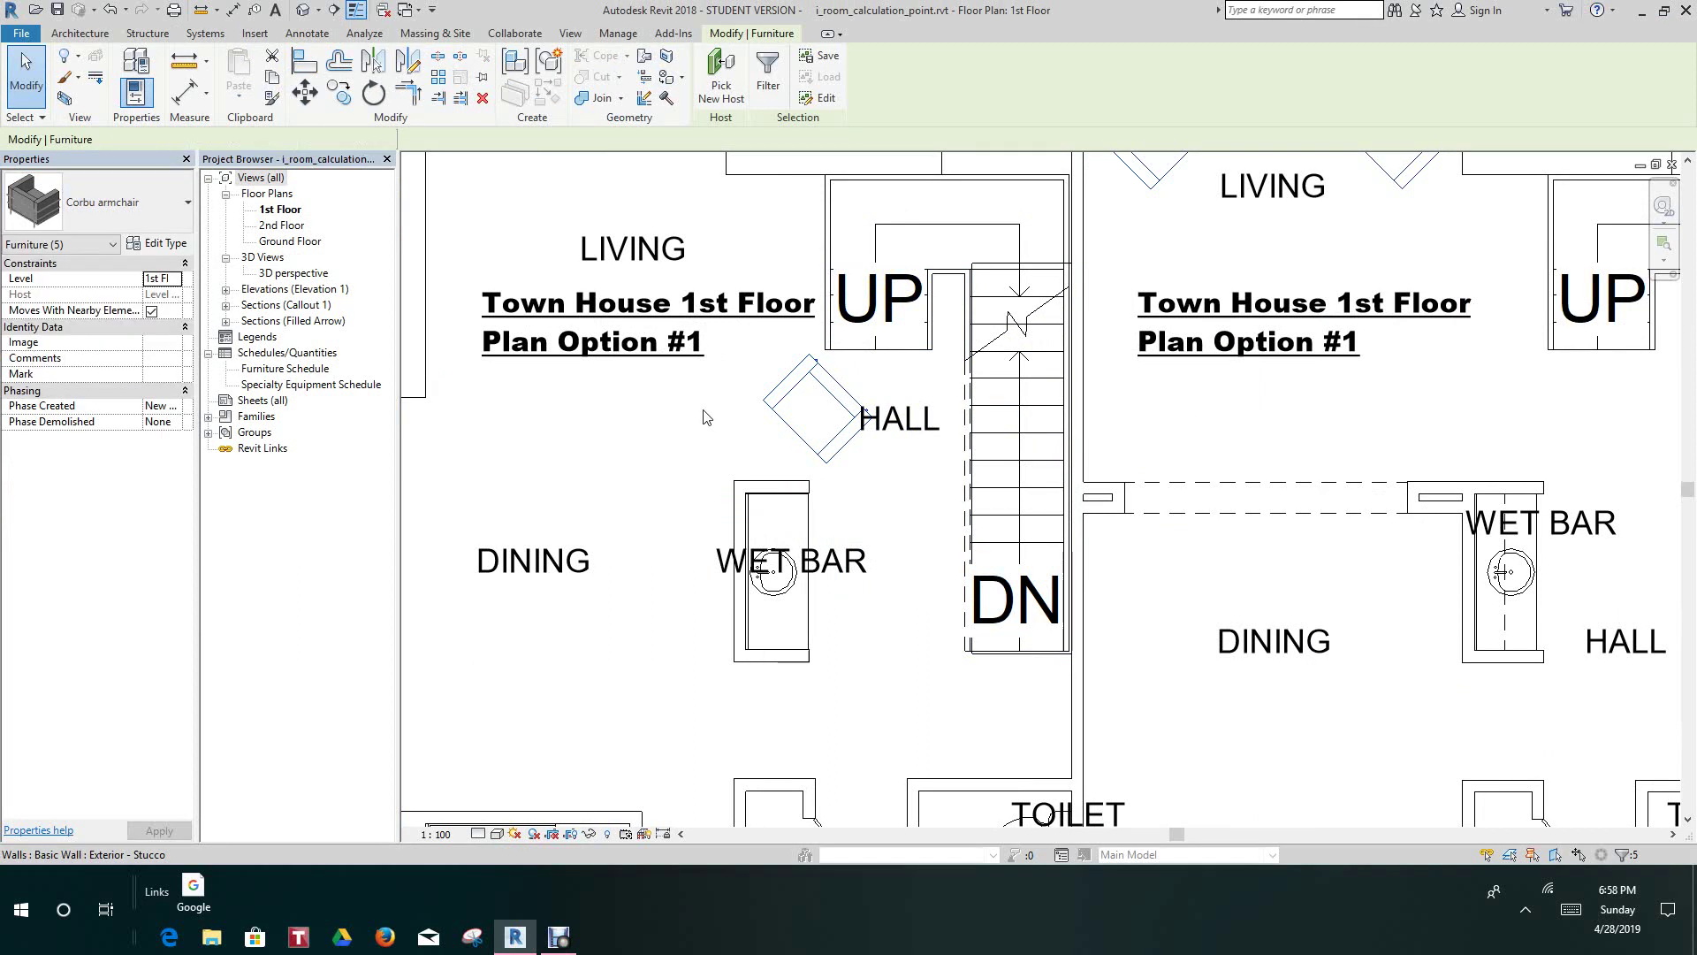
scroll(697, 478, "down", 5)
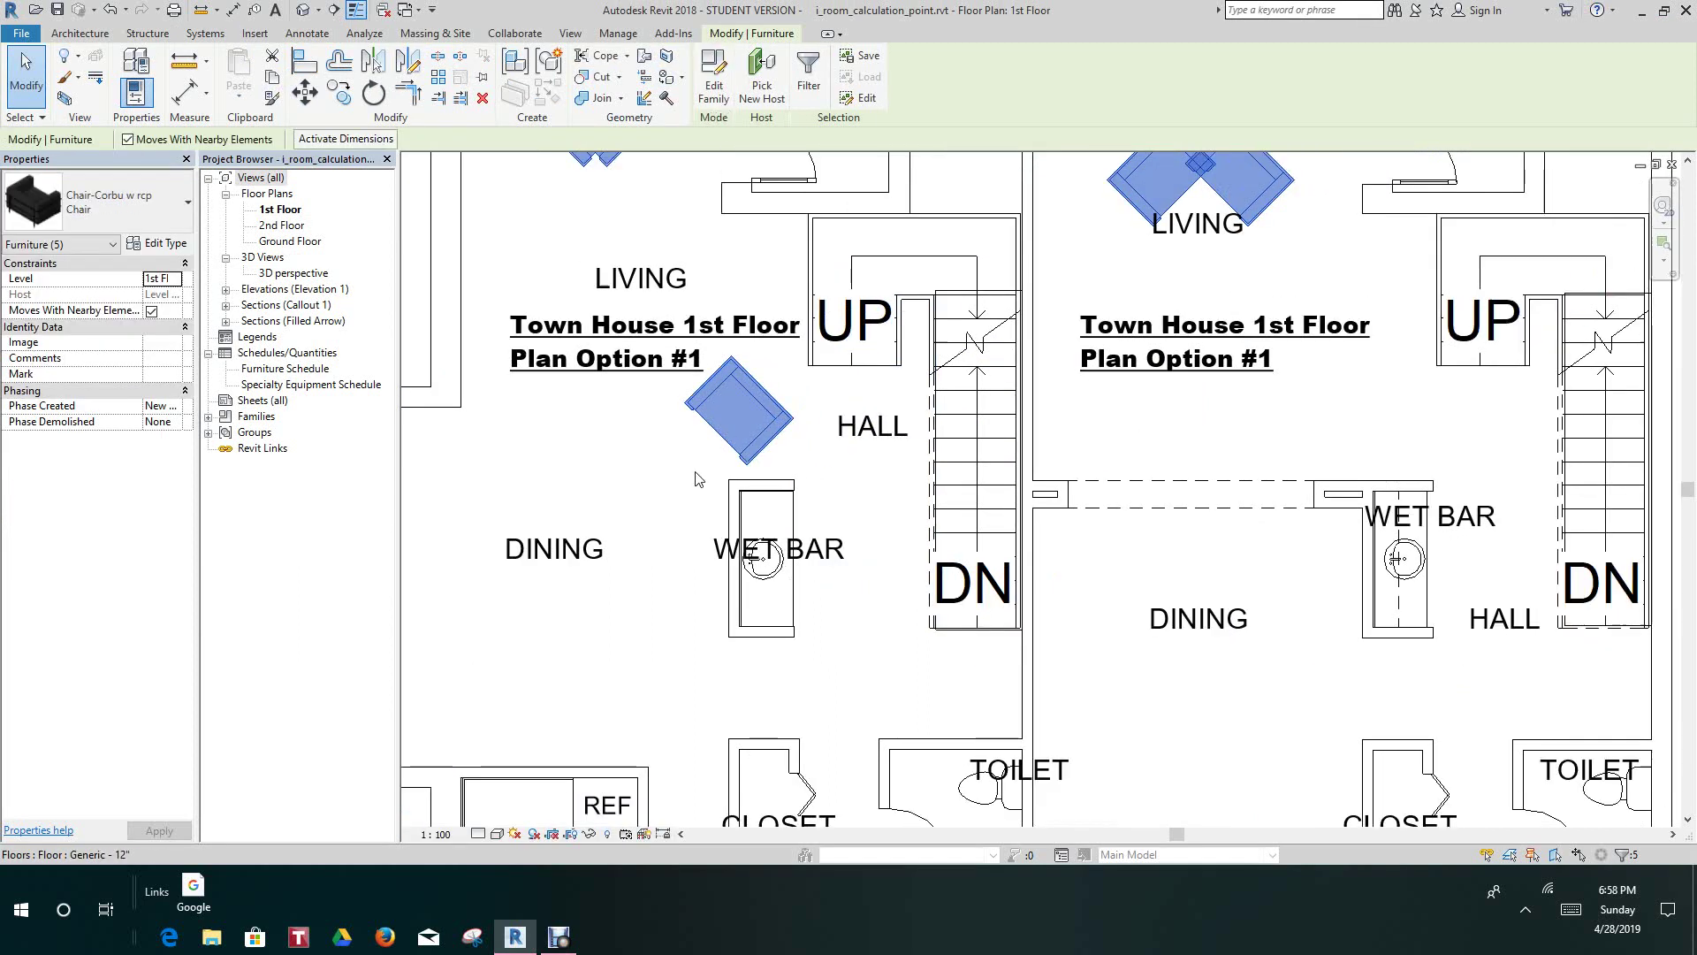
scroll(696, 477, "up", 2)
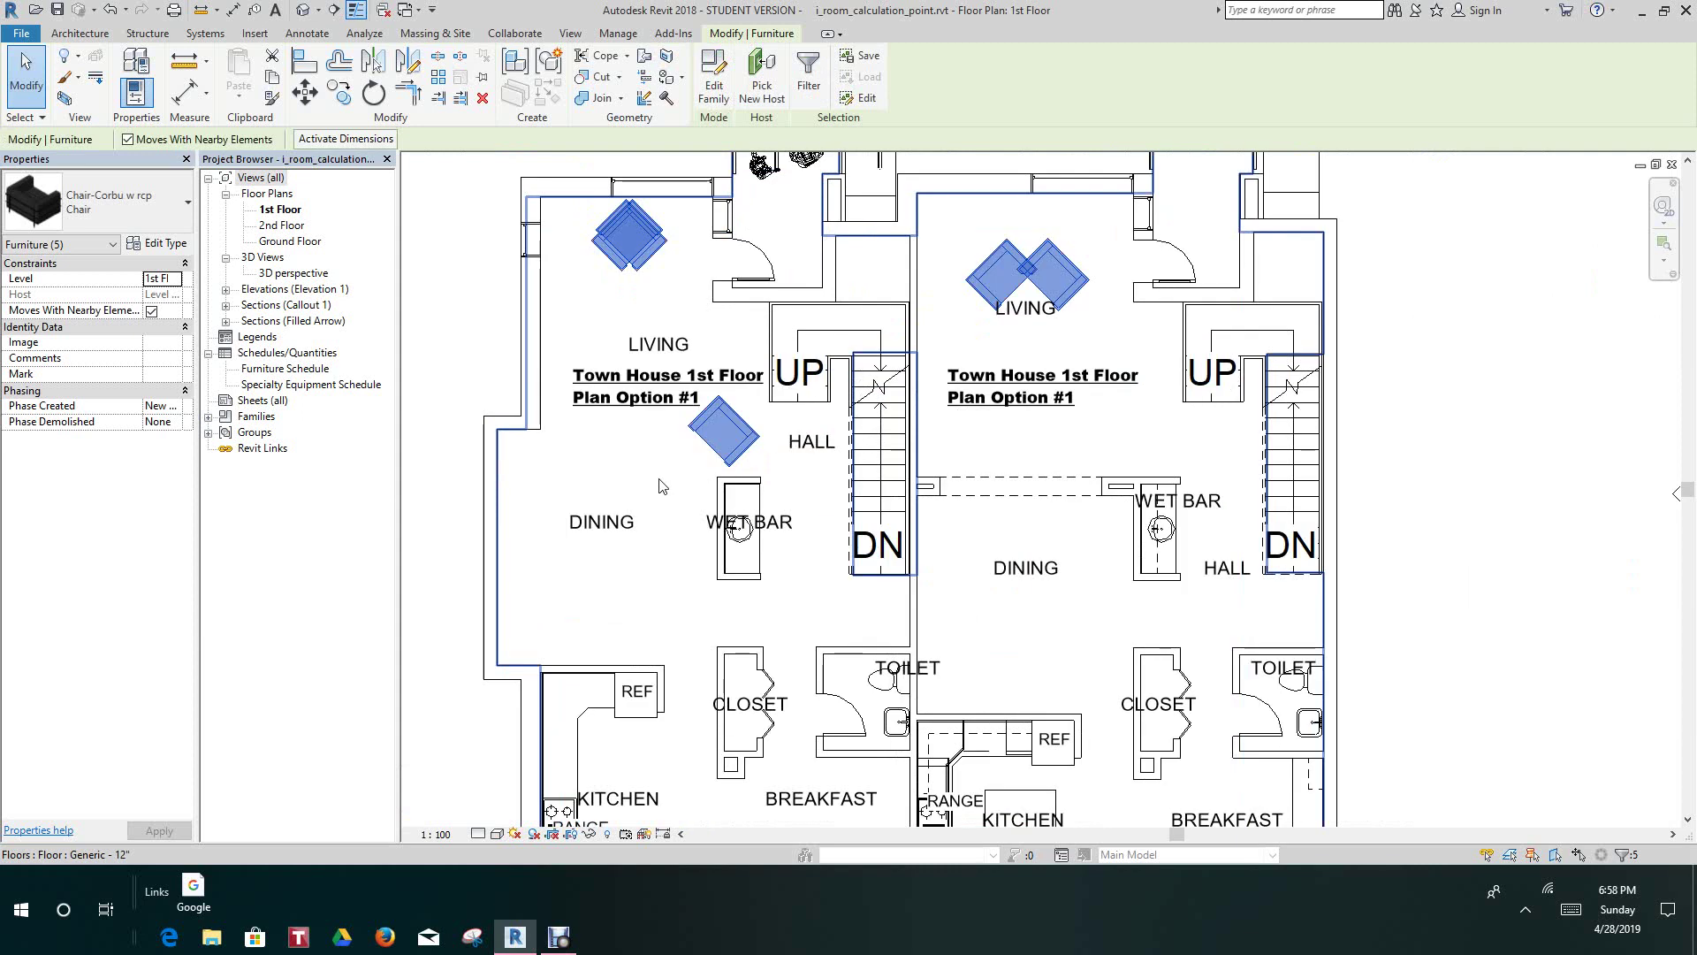
left_click(470, 365)
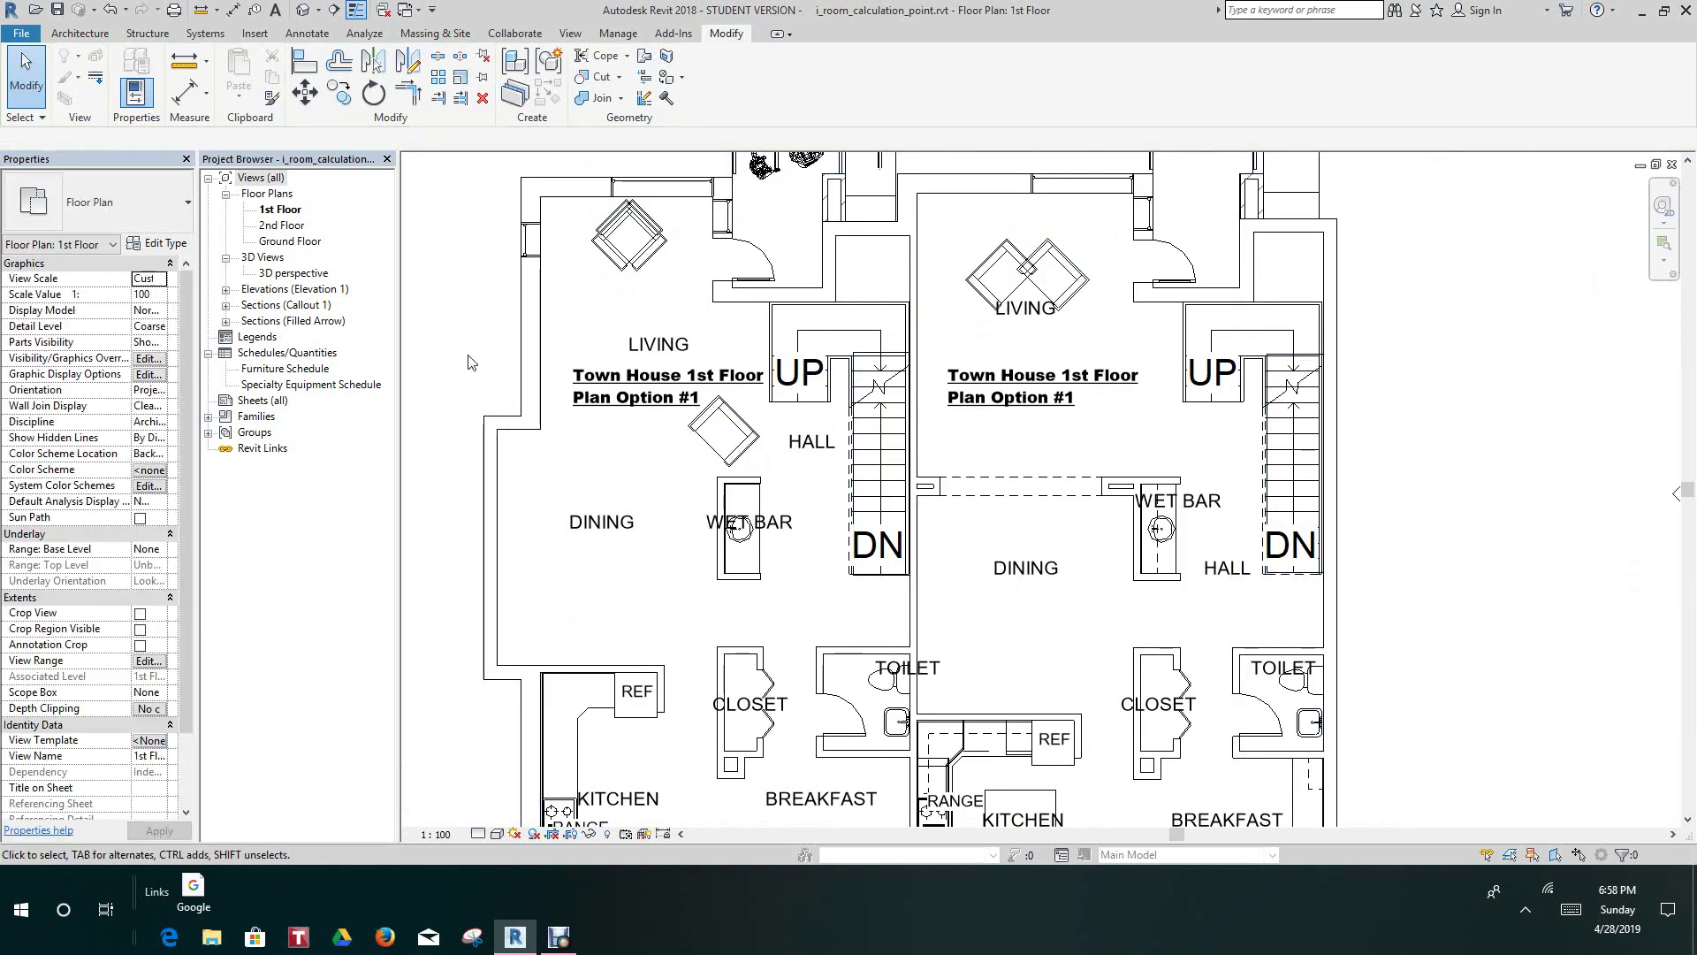
key("w")
key("t")
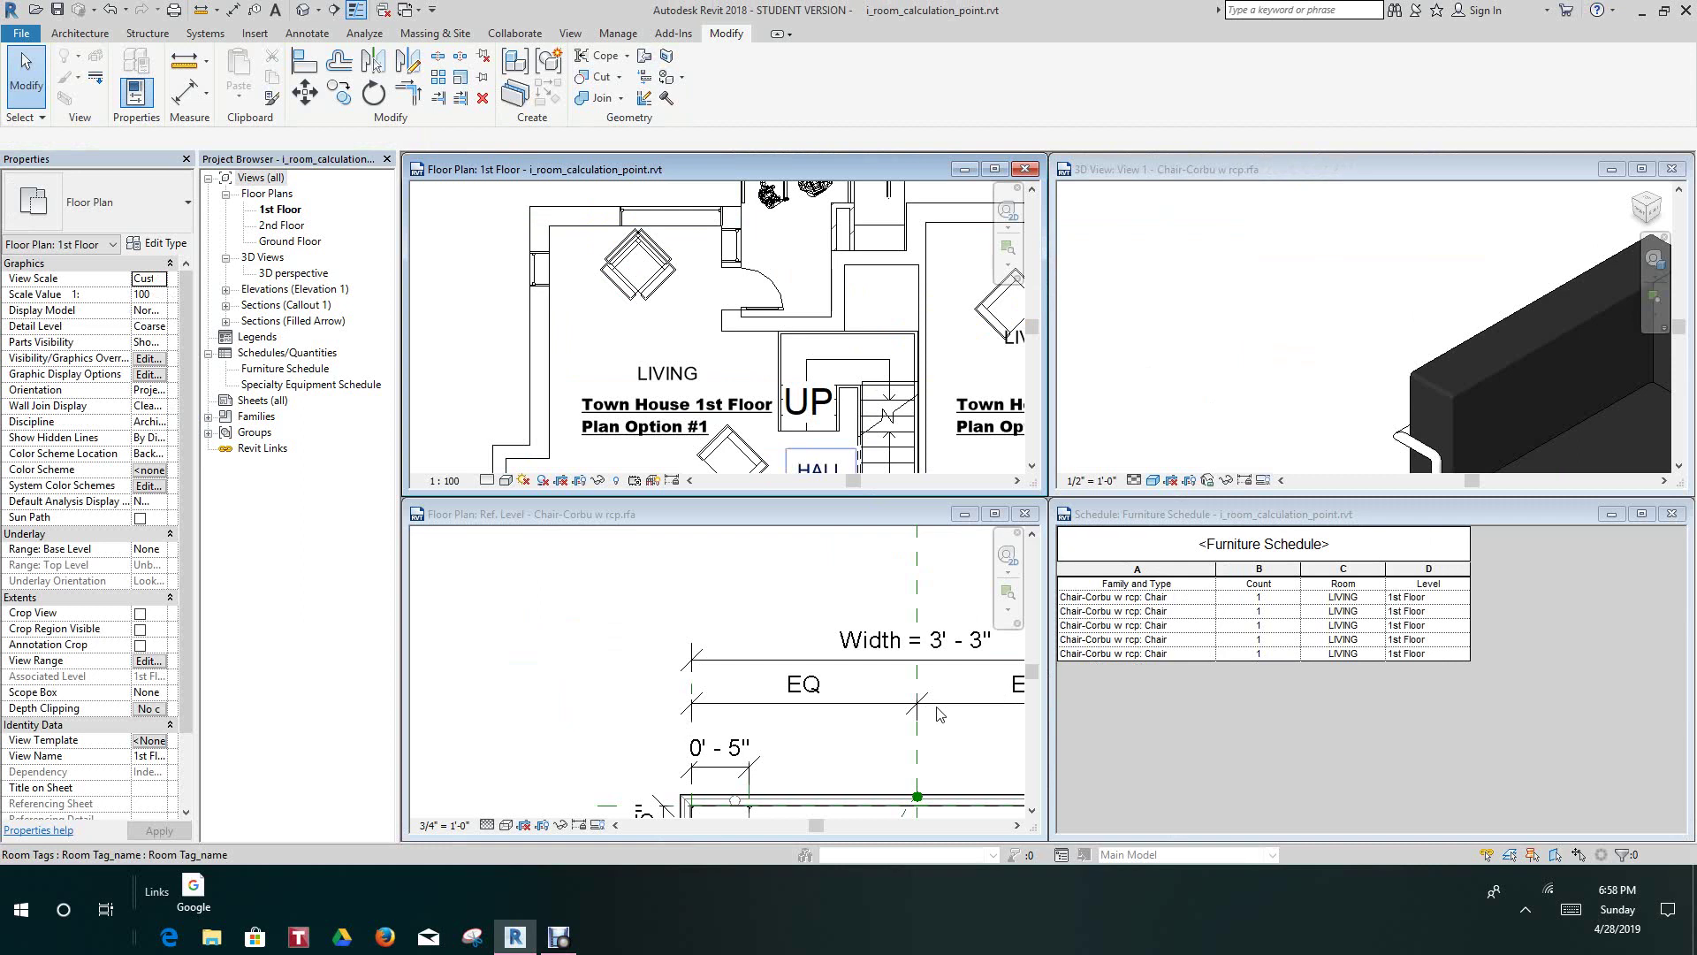
scroll(939, 714, "down", 3)
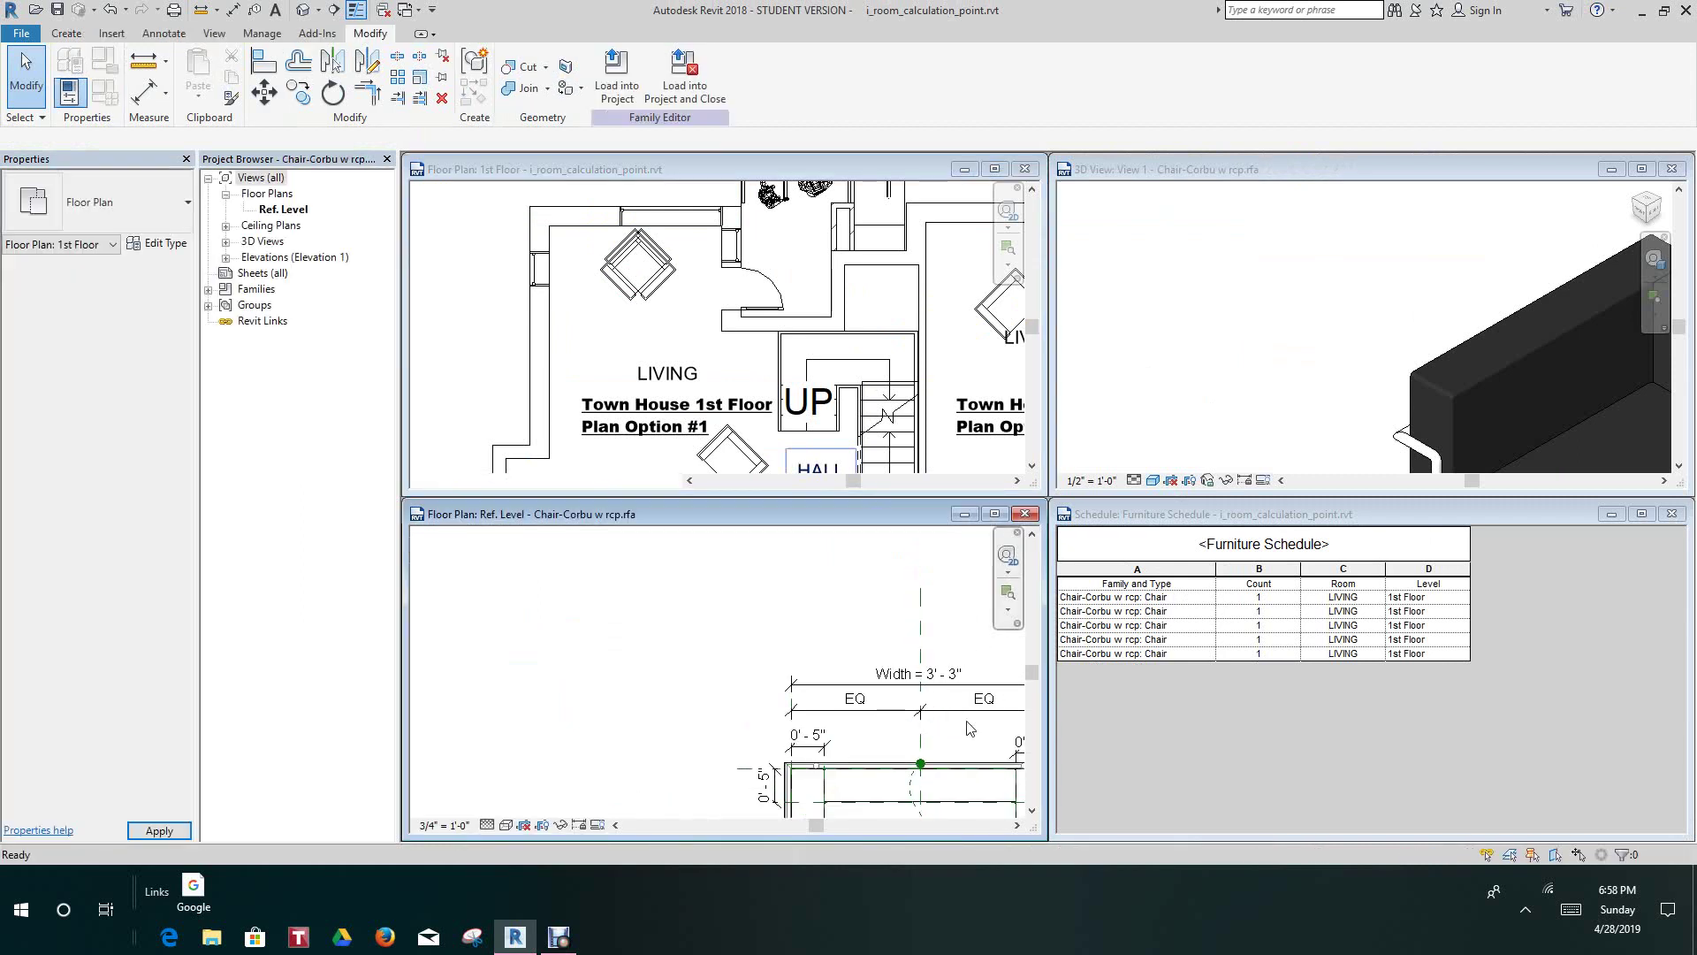
scroll(812, 676, "up", 4)
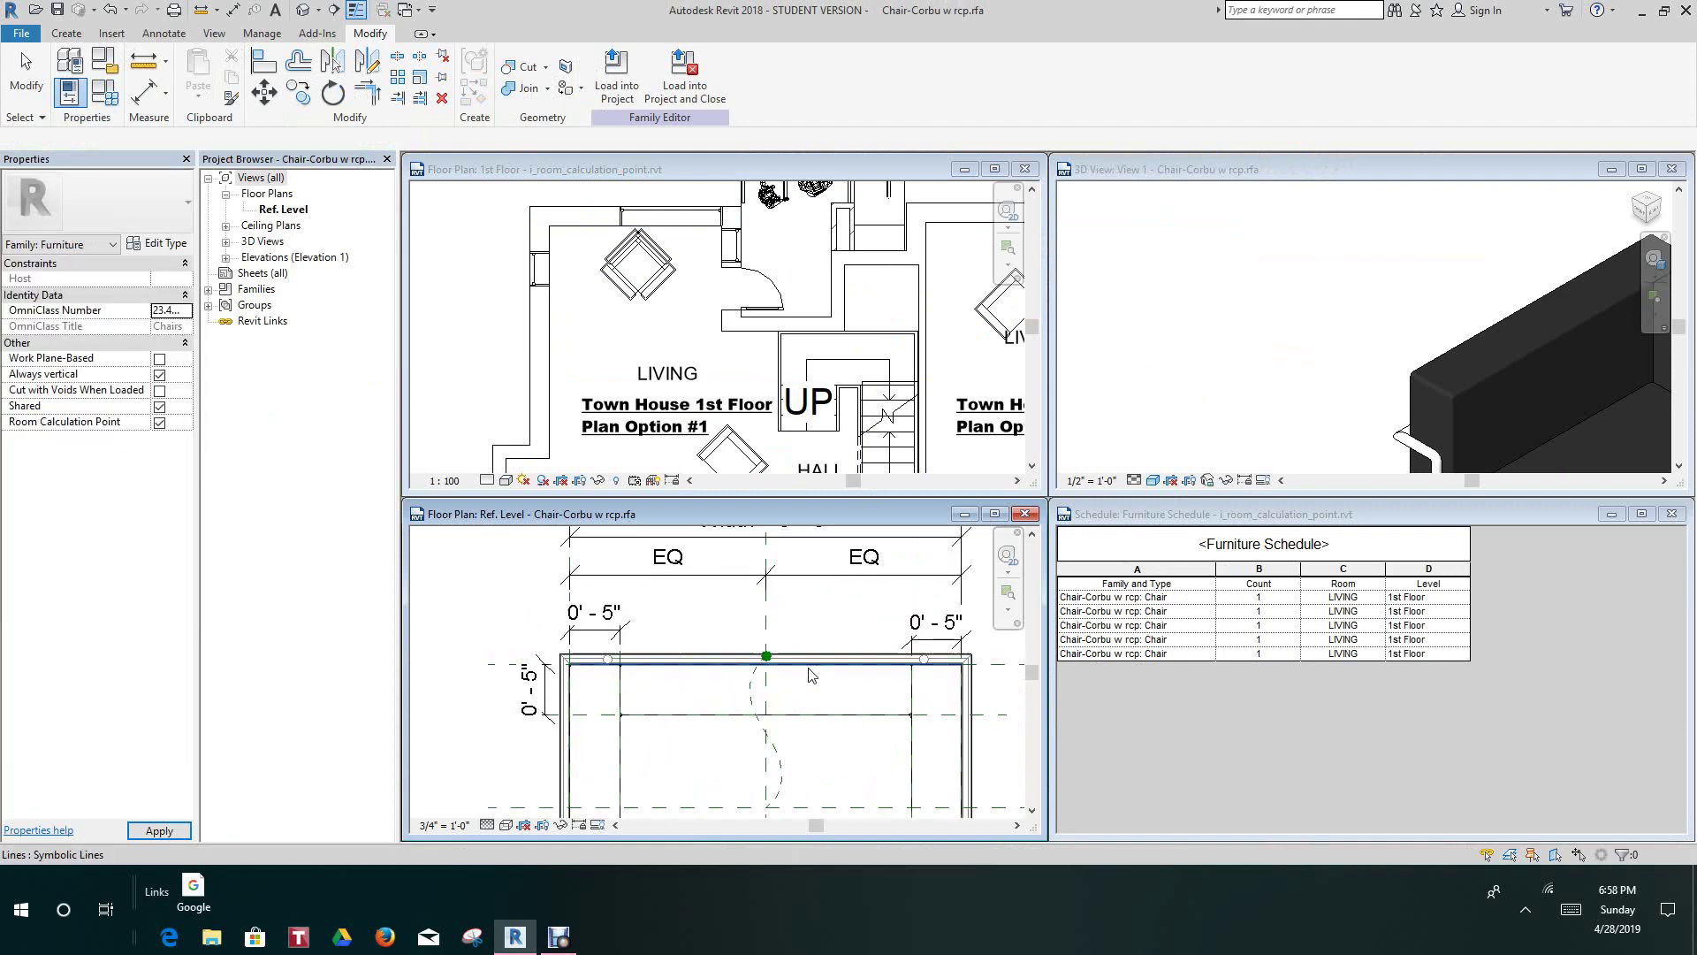
scroll(812, 667, "up", 2)
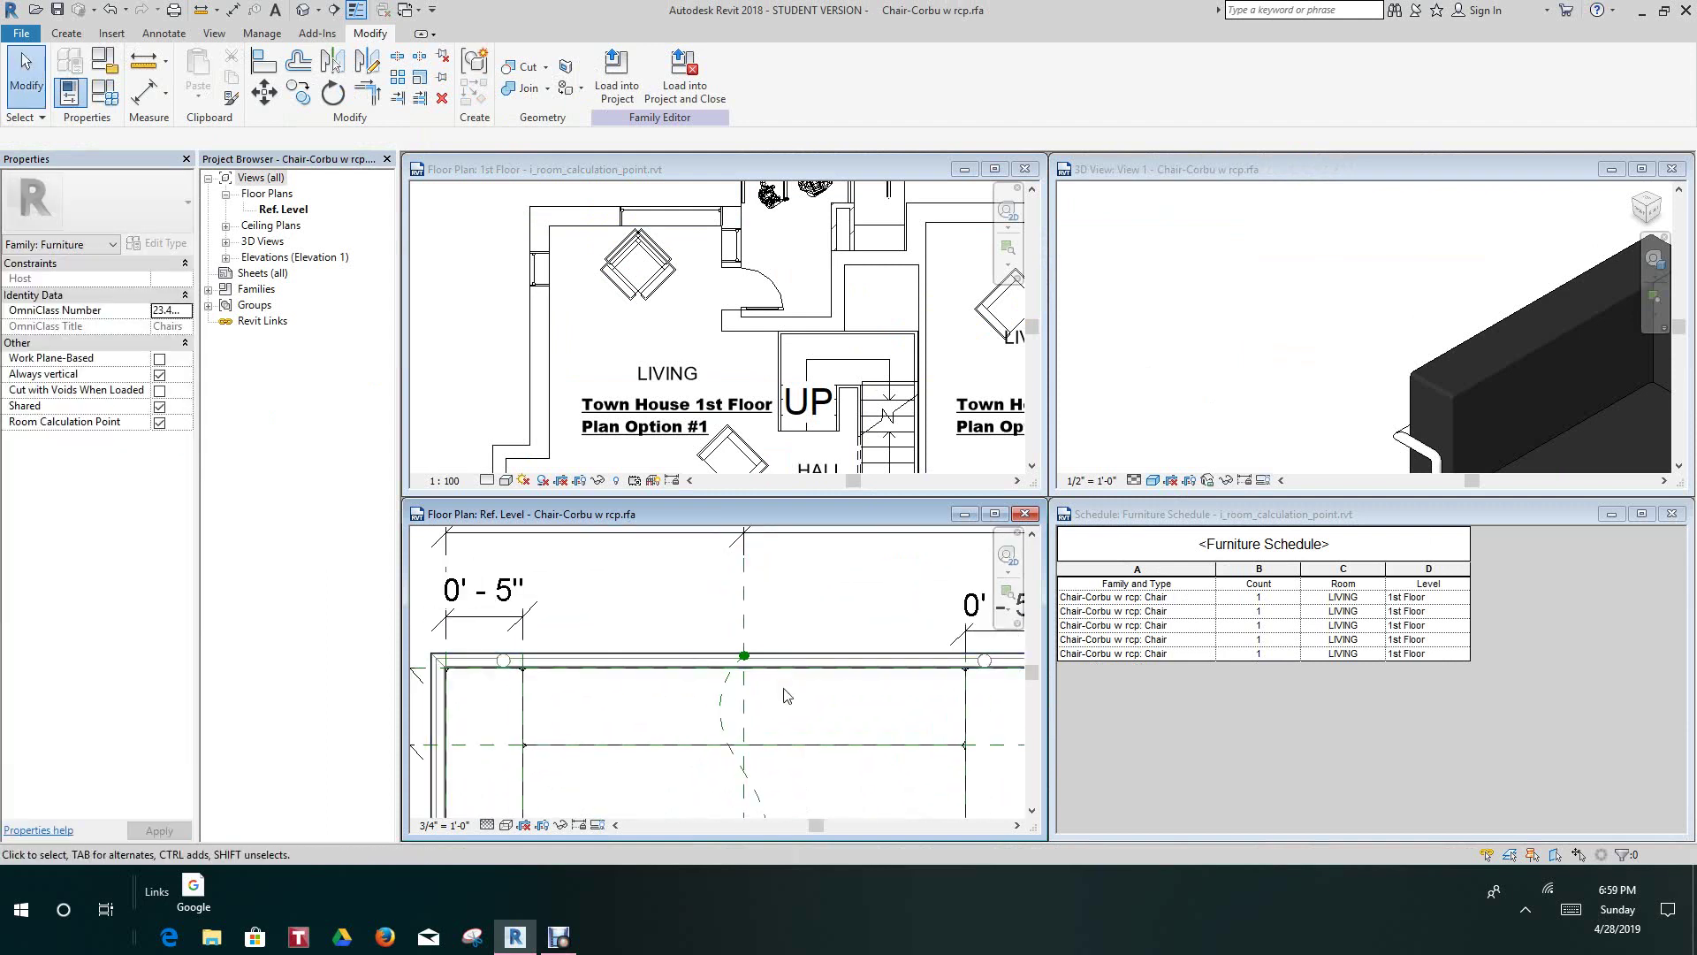
scroll(785, 696, "down", 1)
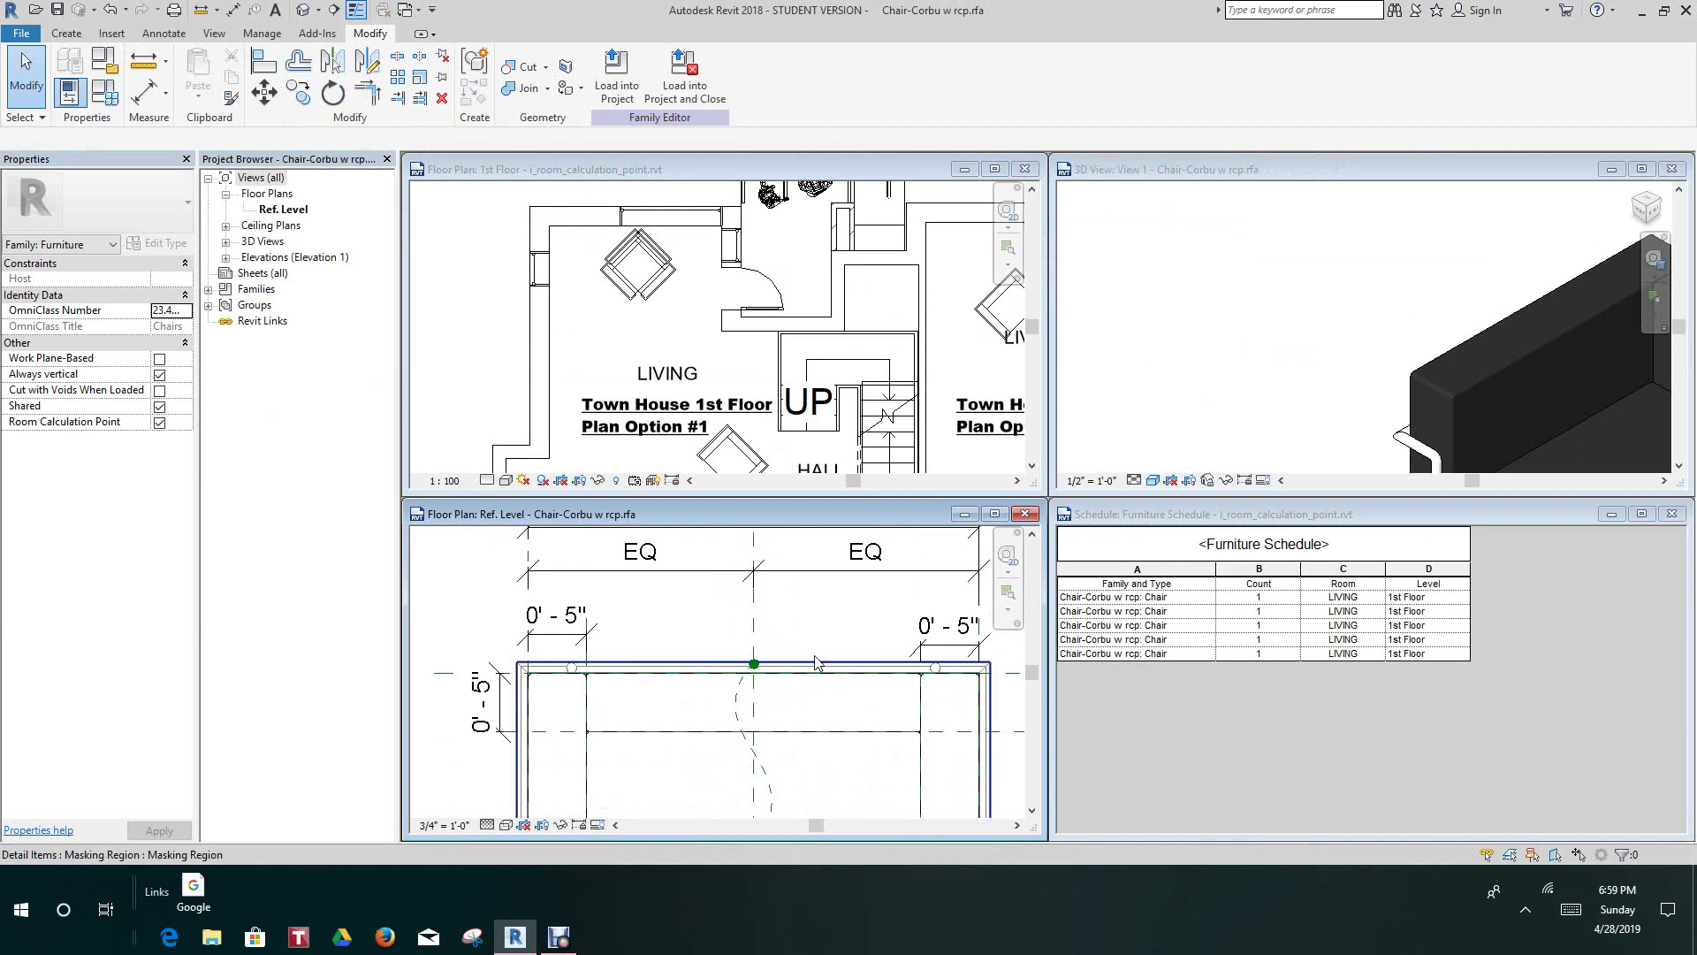